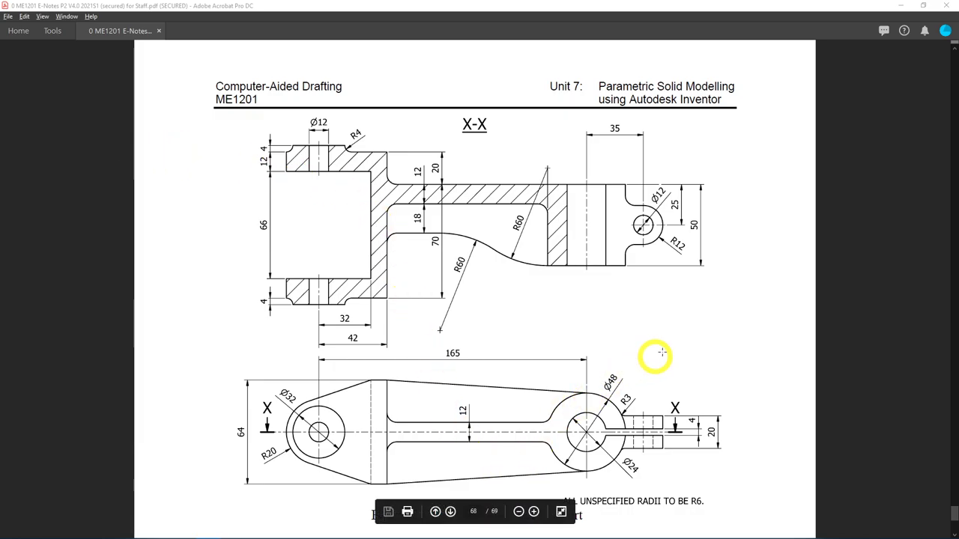
{"action": "left_click", "coordinate": [861, 257]}
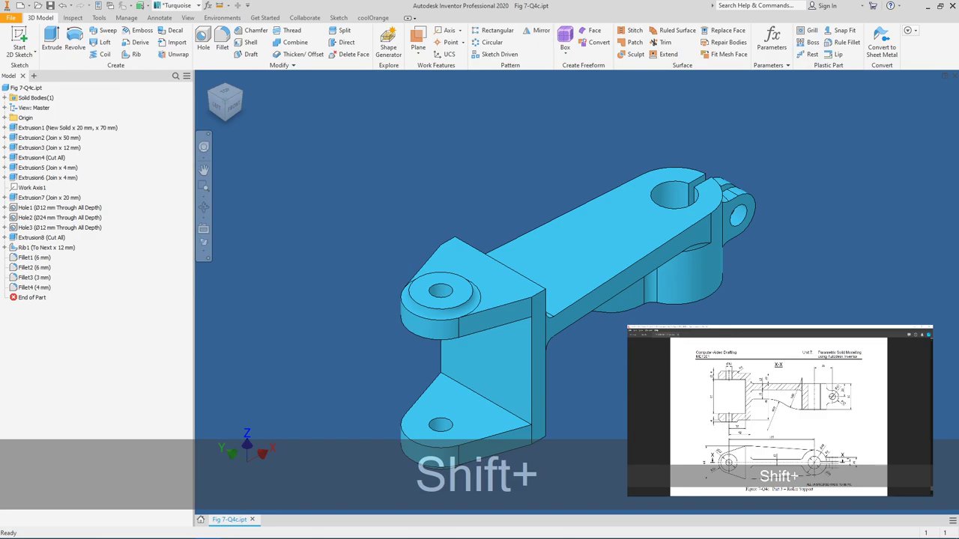
{"action": "middle_click_drag", "start_coordinate": [757, 326], "coordinate": [377, 165], "text": "shift"}
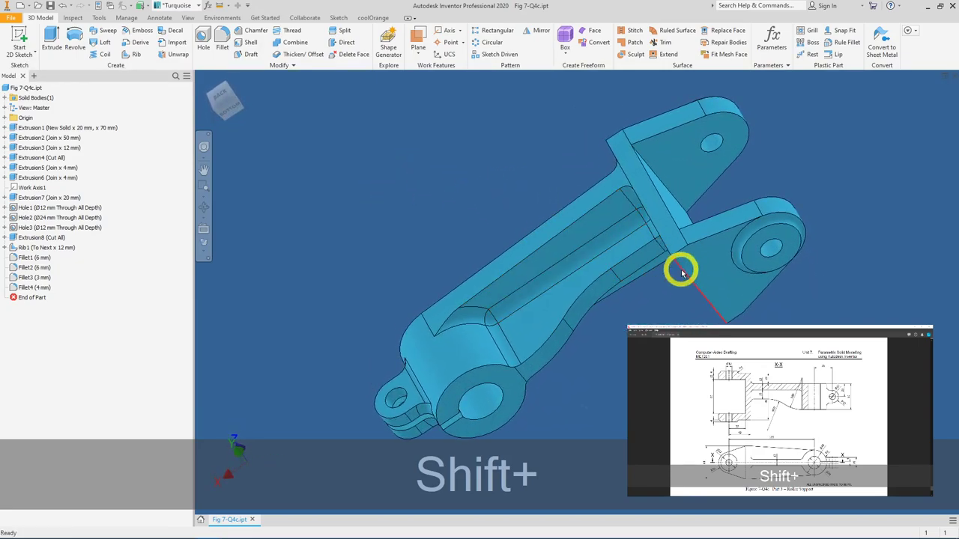
{"action": "middle_click_drag", "start_coordinate": [681, 273], "coordinate": [523, 287], "text": "shift"}
{"action": "key", "text": "shift+F6"}
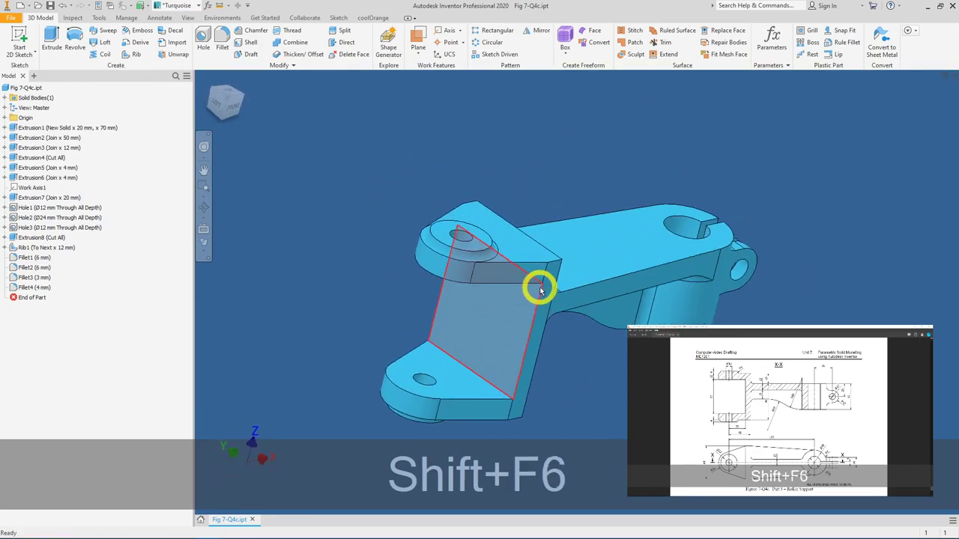
{"action": "left_click", "coordinate": [556, 164]}
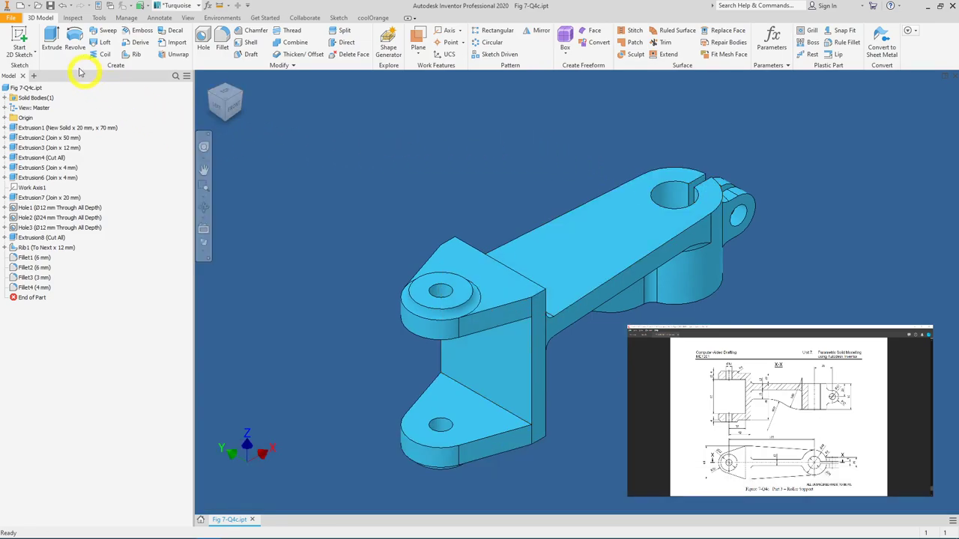
Create a new metric part file from the Standard (mm).ipt template.
{"action": "left_click", "coordinate": [13, 19]}
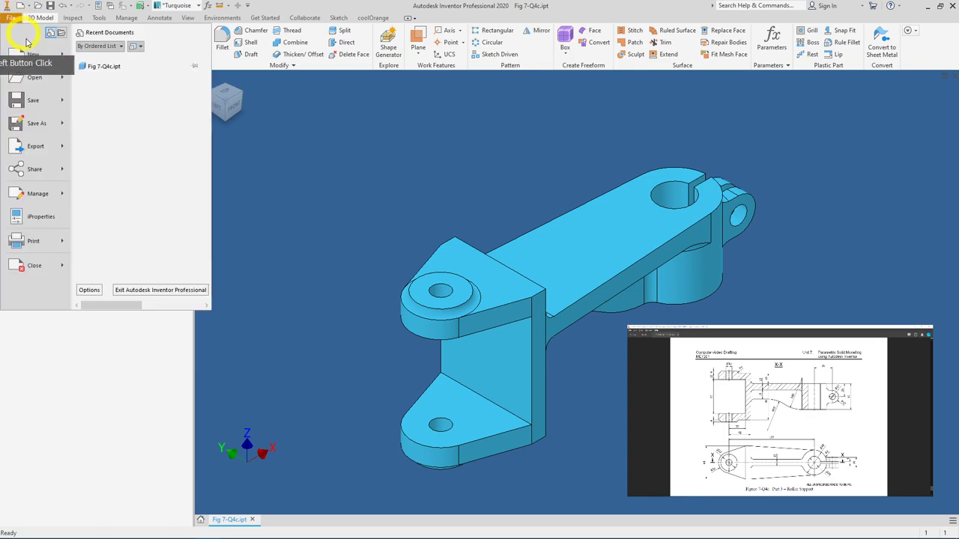
{"action": "left_click", "coordinate": [37, 59]}
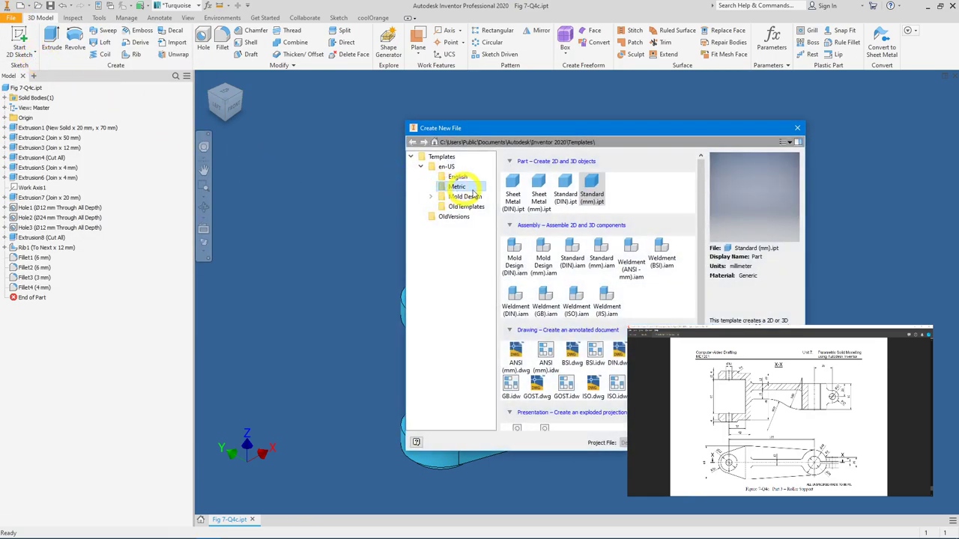
{"action": "double_click", "coordinate": [594, 201]}
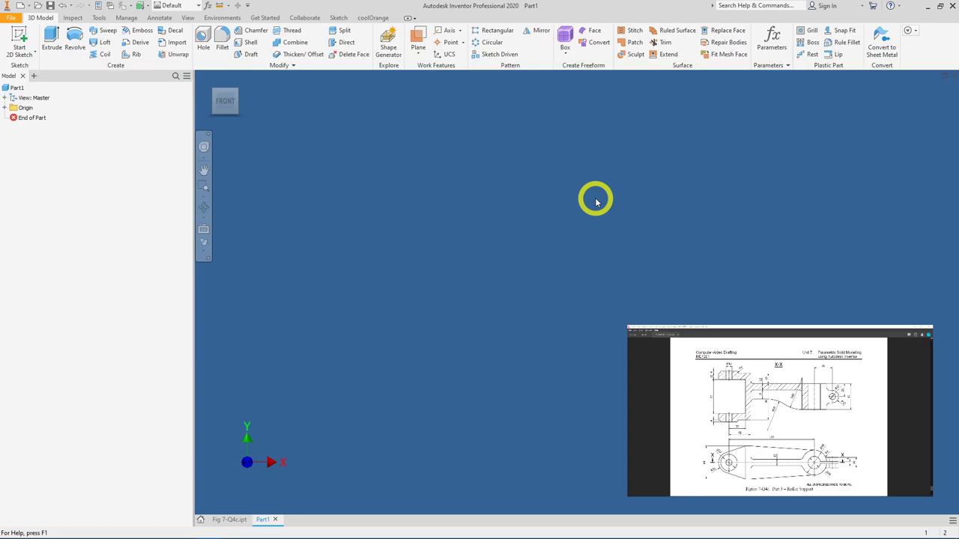
Turn on the visibility of the YZ, XZ and XY origin planes.
{"action": "left_click", "coordinate": [6, 110]}
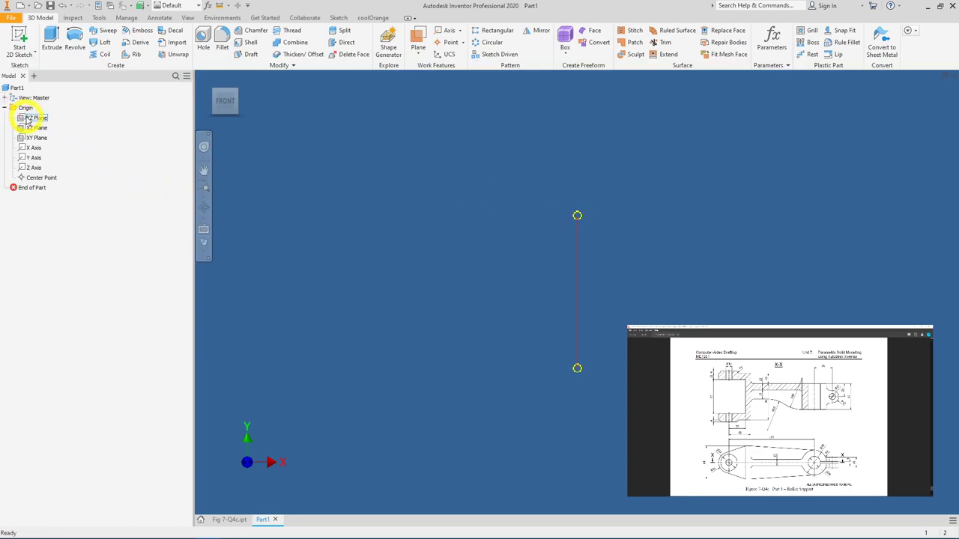
{"action": "left_click", "coordinate": [27, 119]}
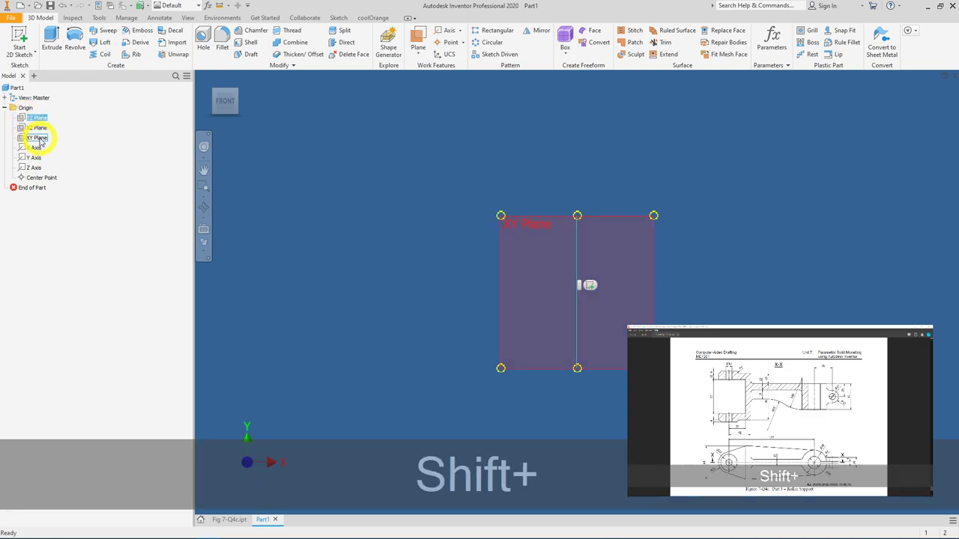
{"action": "left_click", "coordinate": [37, 138], "text": "shift"}
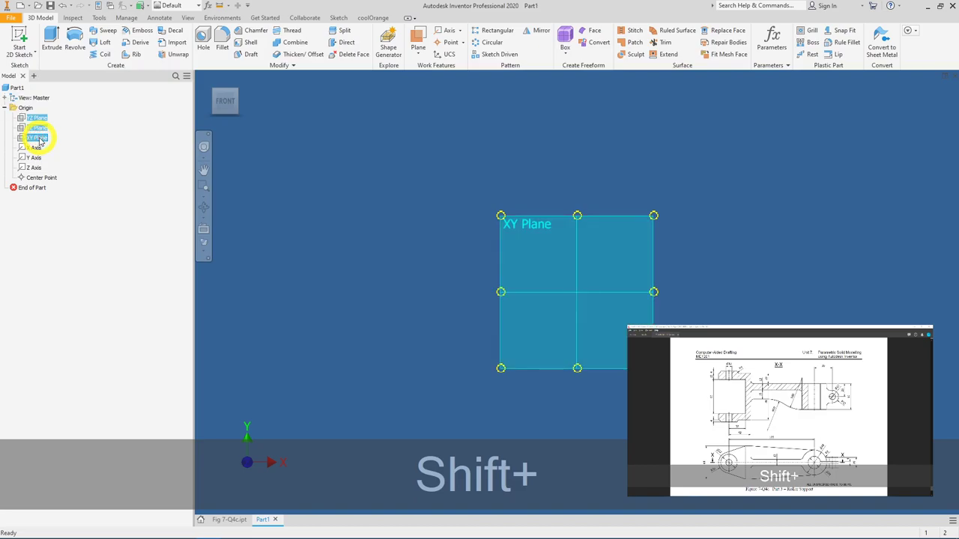
{"action": "right_click", "coordinate": [39, 140]}
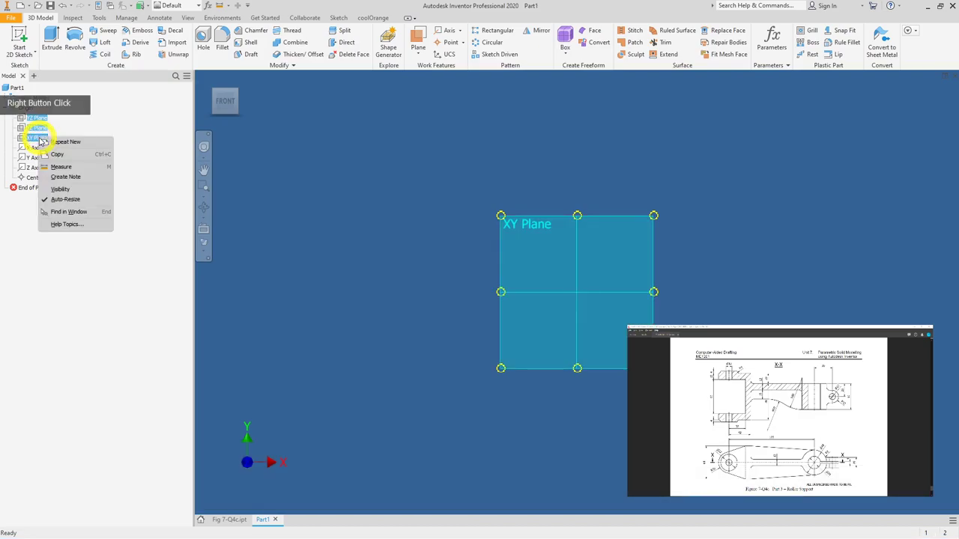
{"action": "left_click", "coordinate": [61, 190]}
{"action": "left_click", "coordinate": [364, 188]}
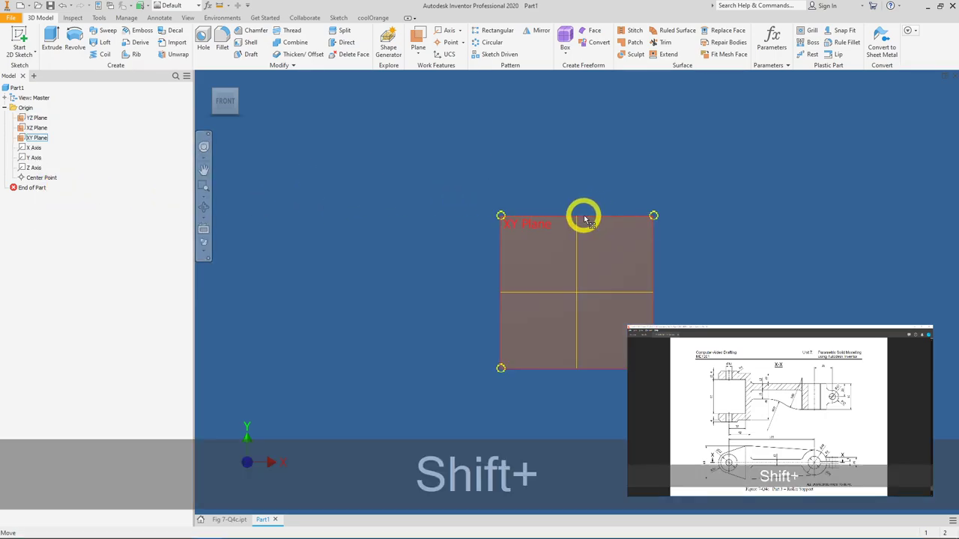
Start a new 2D sketch on the XZ origin plane.
{"action": "middle_click_drag", "start_coordinate": [585, 219], "coordinate": [583, 254], "text": "shift"}
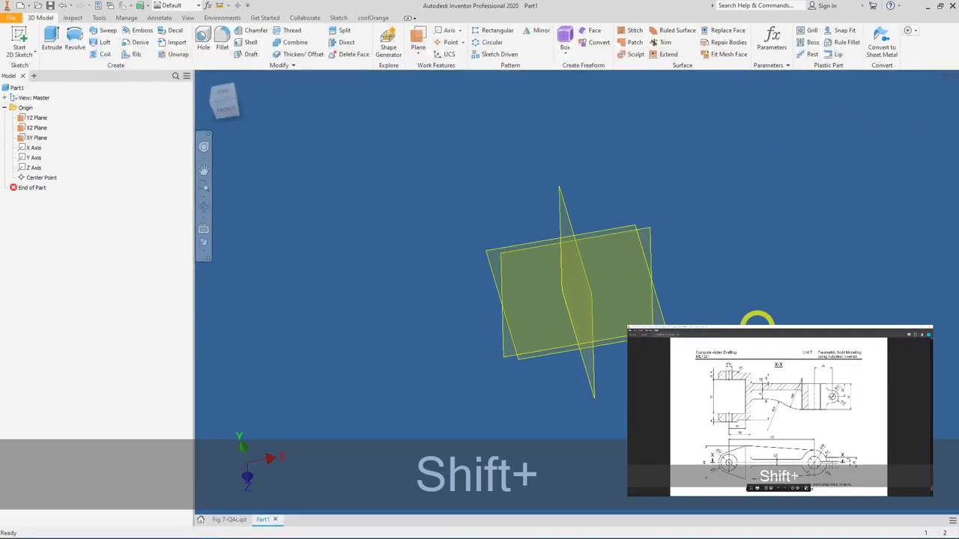
{"action": "middle_click_drag", "start_coordinate": [809, 346], "coordinate": [749, 330], "text": "shift"}
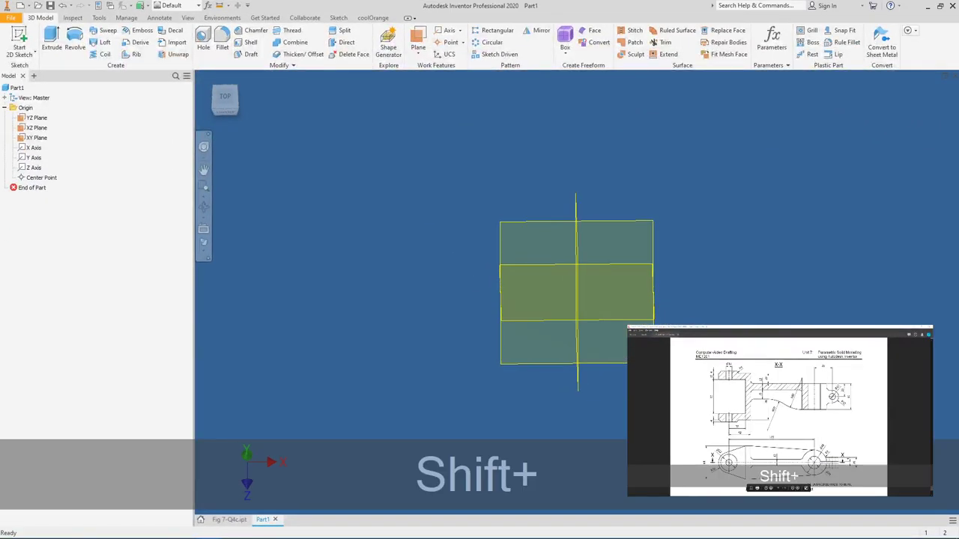
{"action": "left_click", "coordinate": [502, 234]}
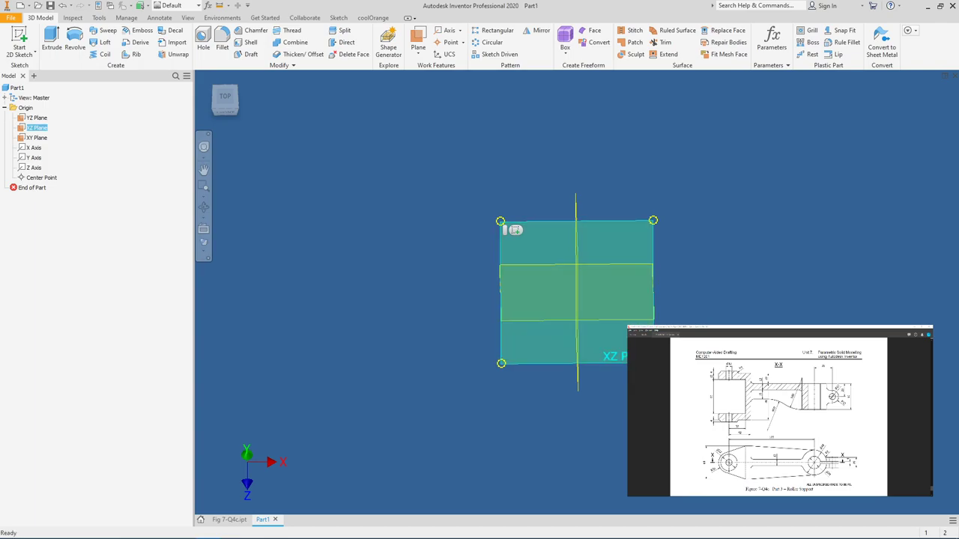
{"action": "left_click", "coordinate": [519, 231]}
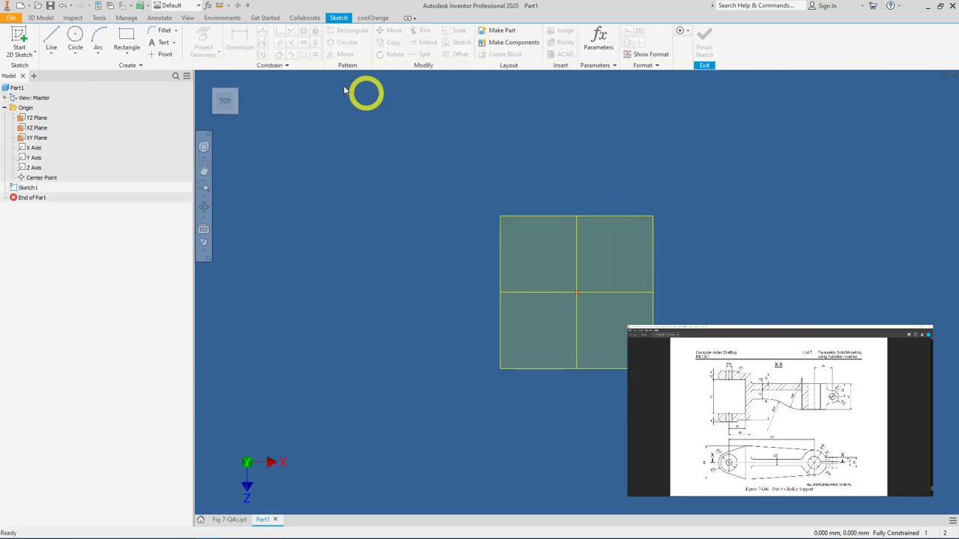
Sketch a circle about 34 mm in diameter centred on the origin.
{"action": "left_click", "coordinate": [75, 35]}
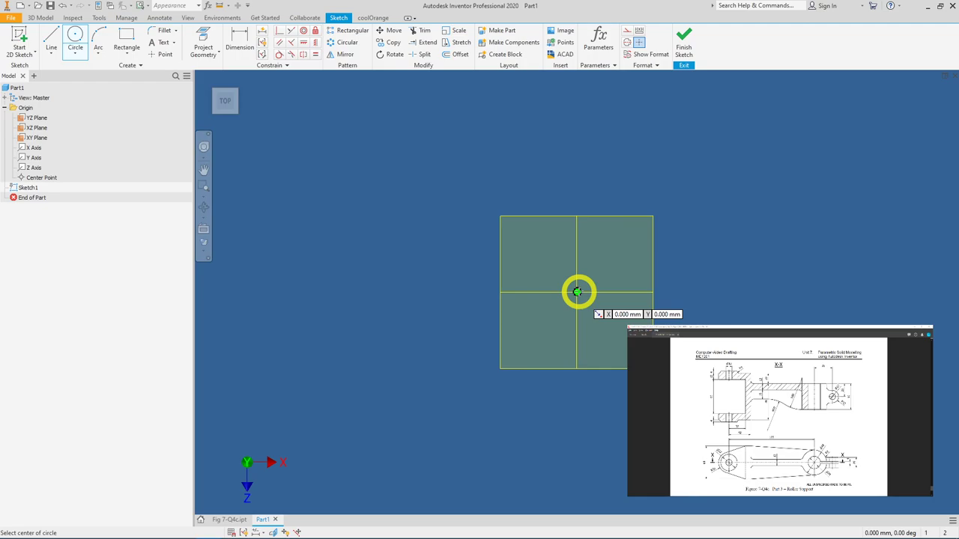
{"action": "left_click", "coordinate": [578, 292]}
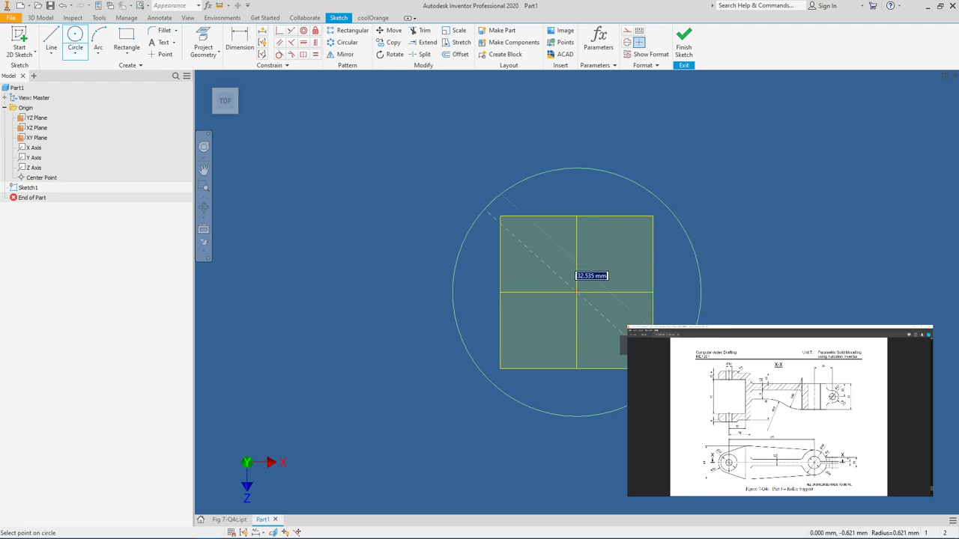
{"action": "left_click", "coordinate": [643, 274]}
{"action": "scroll", "coordinate": [624, 346], "scroll_direction": "down", "scroll_amount": 5}
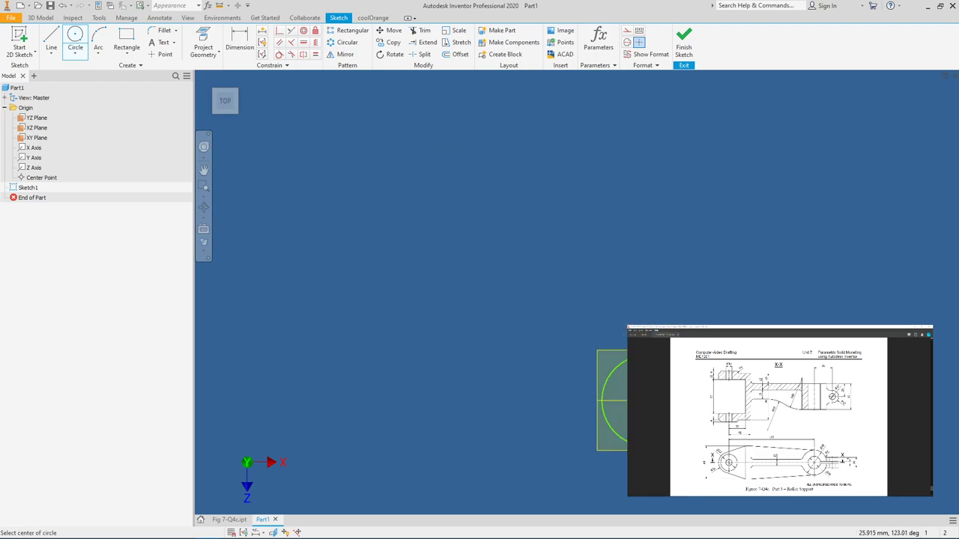
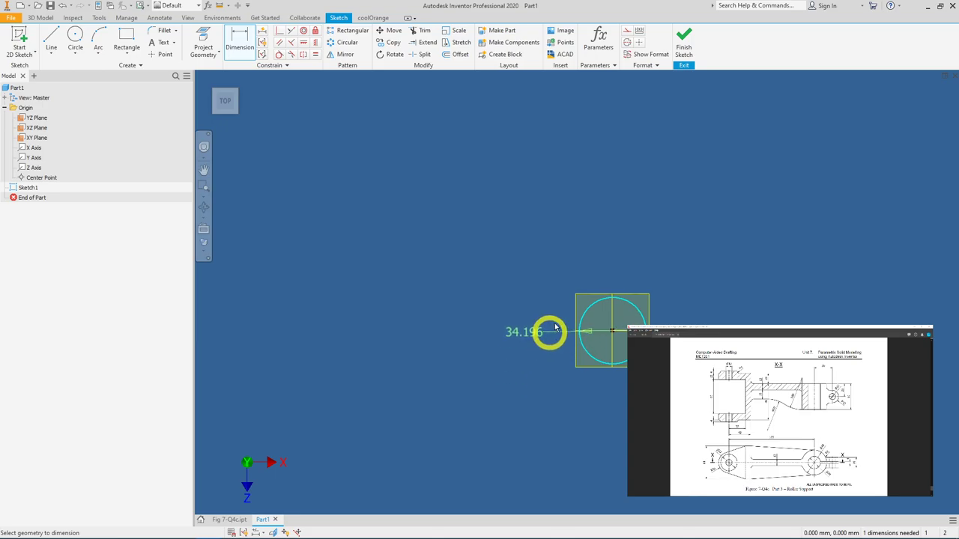
Dimension the circle by radius instead of diameter and set the radius to 20 mm.
{"action": "right_click", "coordinate": [551, 387]}
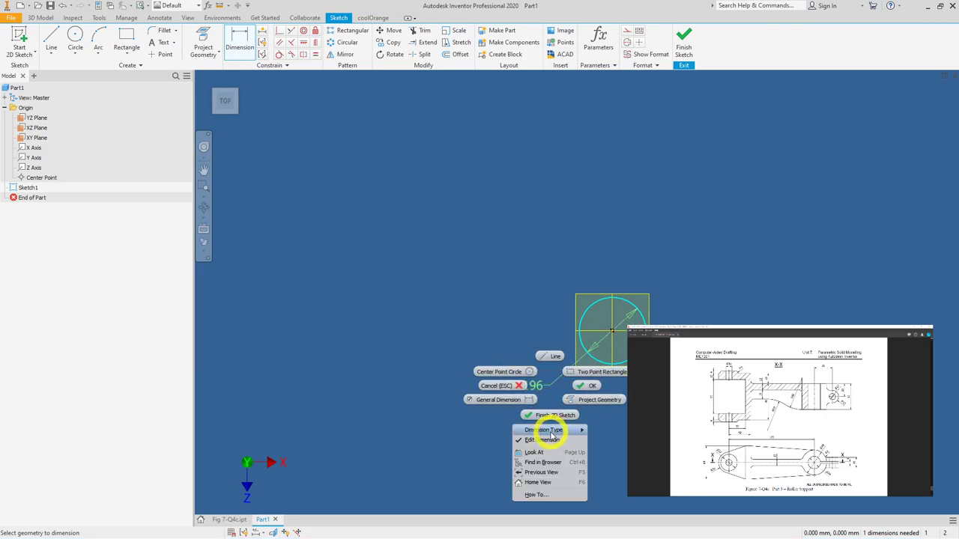
{"action": "mouse_move", "coordinate": [554, 433]}
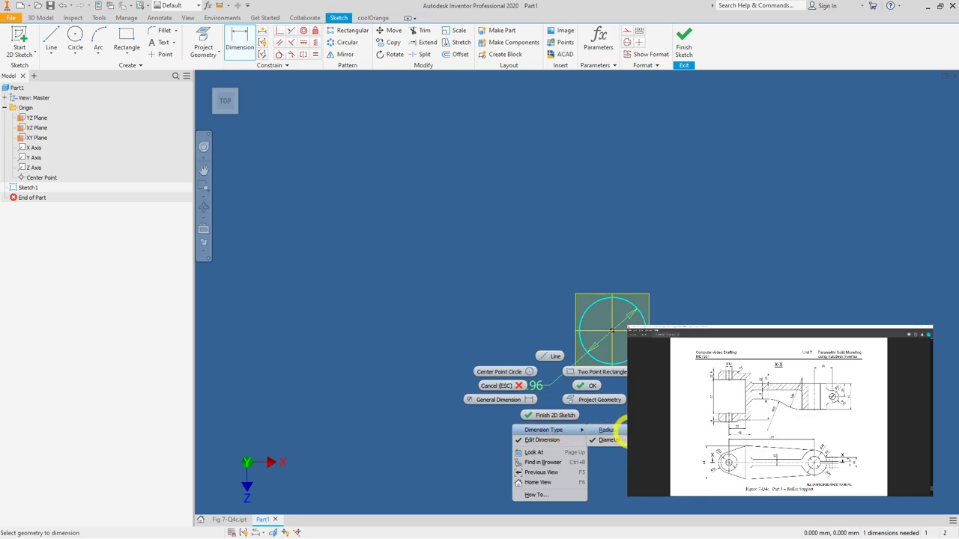
{"action": "left_click", "coordinate": [621, 430]}
{"action": "left_click", "coordinate": [541, 381]}
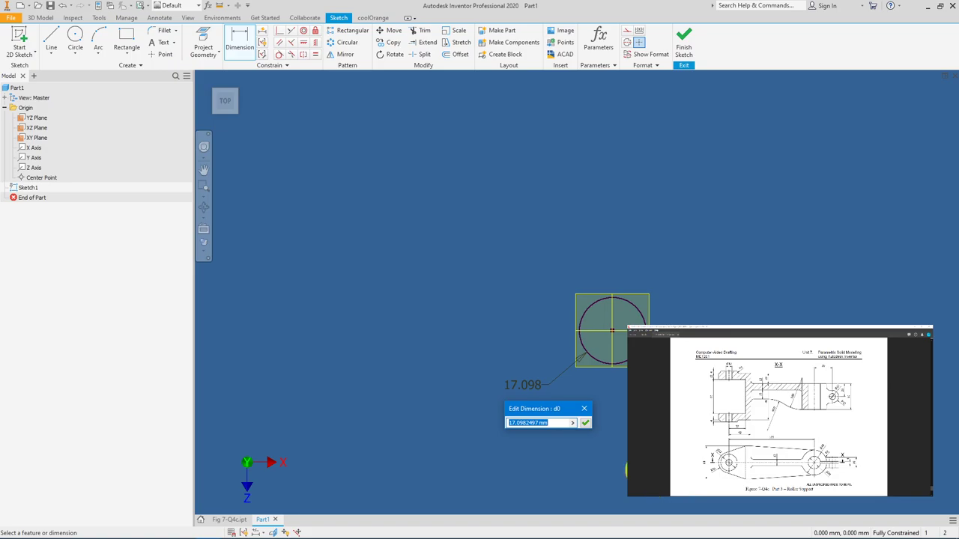
{"action": "type", "text": "20"}
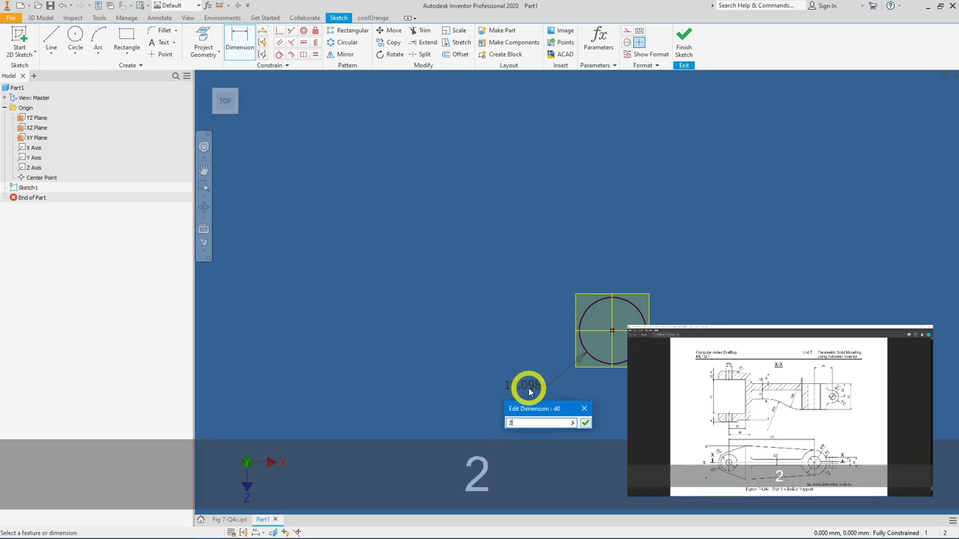
{"action": "left_click", "coordinate": [585, 424]}
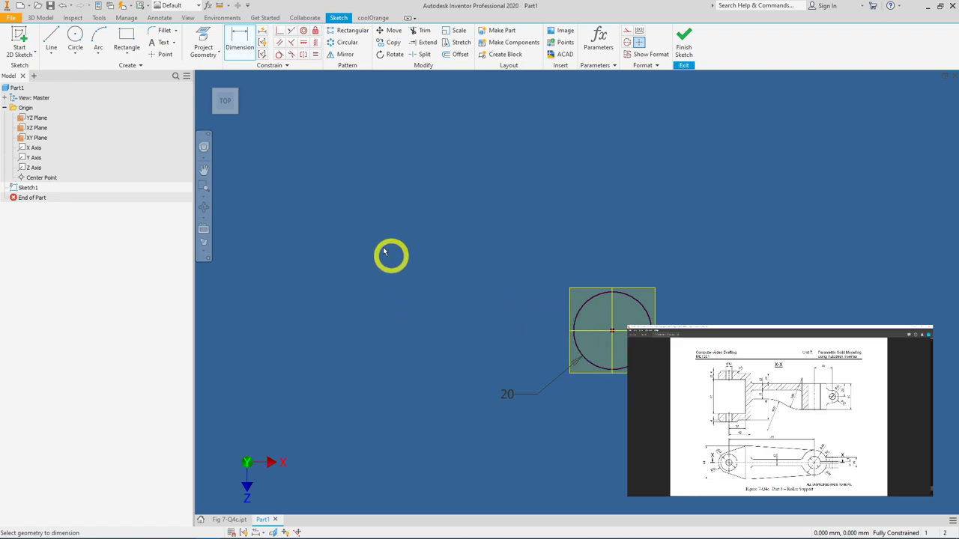
Sketch a connected outline: horizontal line about 14 mm, vertical line about 124 mm, short horizontal return, and slanted line tangent to the circle's lower side.
{"action": "left_click", "coordinate": [51, 37]}
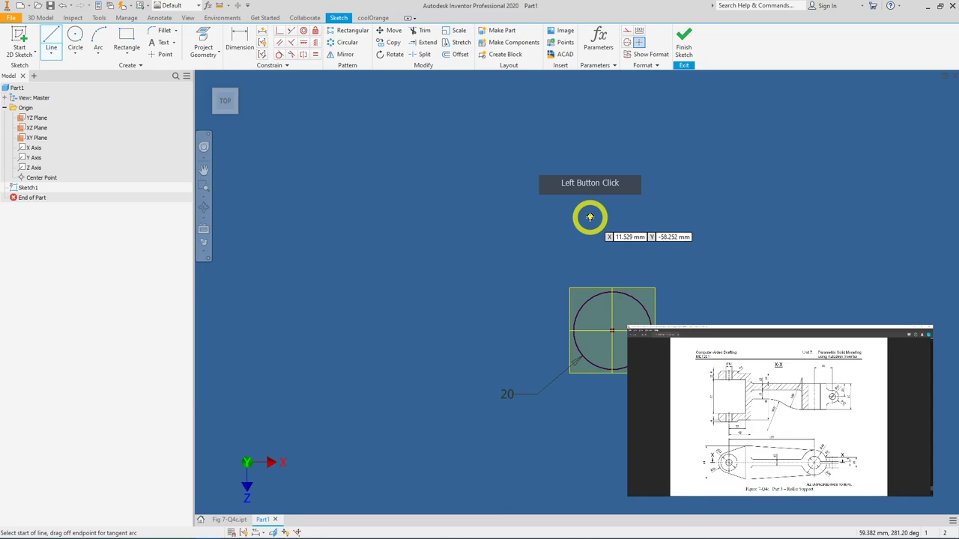
{"action": "left_click", "coordinate": [726, 234]}
{"action": "left_click", "coordinate": [738, 235]}
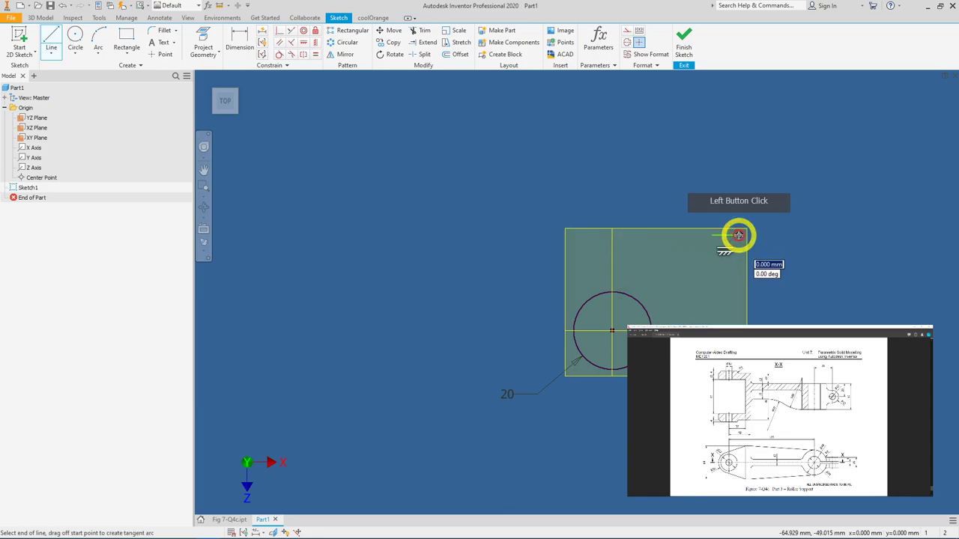
{"action": "left_click_drag", "start_coordinate": [737, 235], "coordinate": [723, 250]}
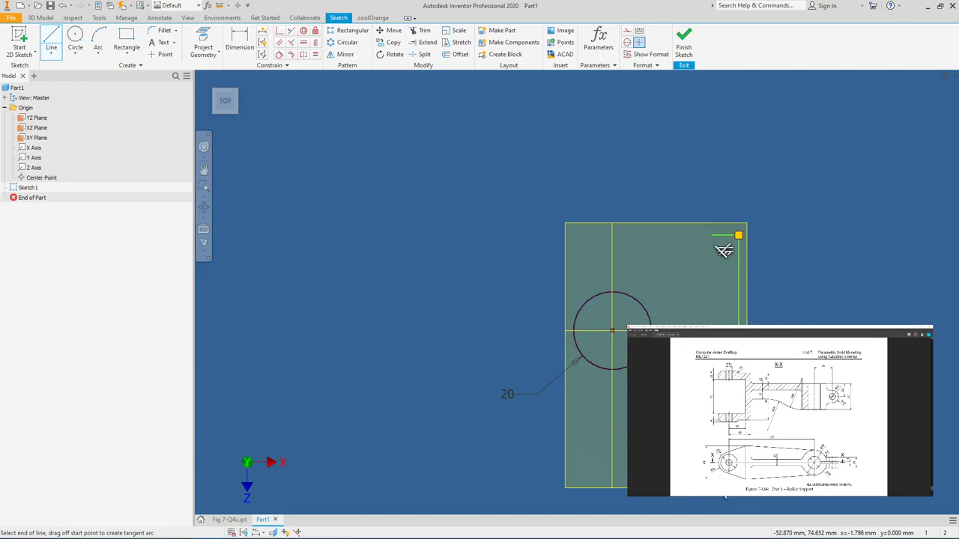
{"action": "left_click", "coordinate": [724, 496]}
{"action": "left_click_drag", "start_coordinate": [621, 384], "coordinate": [588, 358]}
{"action": "scroll", "coordinate": [585, 358], "scroll_direction": "up", "scroll_amount": 8}
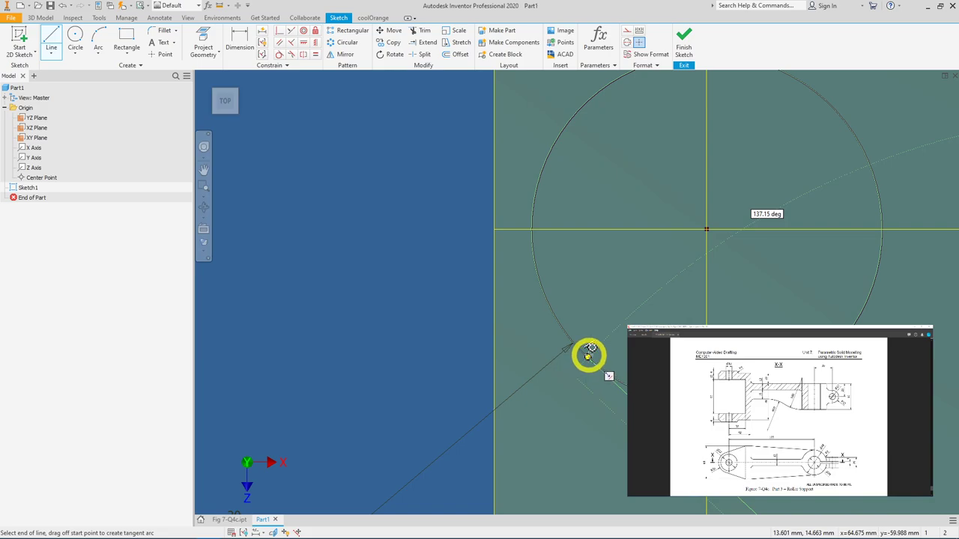
{"action": "left_click_drag", "start_coordinate": [588, 358], "coordinate": [587, 359]}
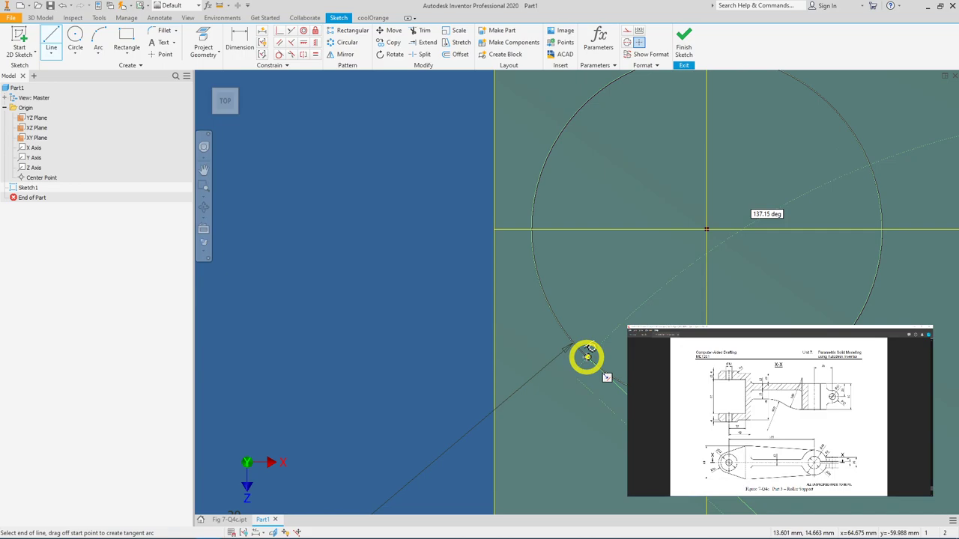
{"action": "left_click_drag", "start_coordinate": [588, 357], "coordinate": [589, 353]}
{"action": "left_click", "coordinate": [644, 265]}
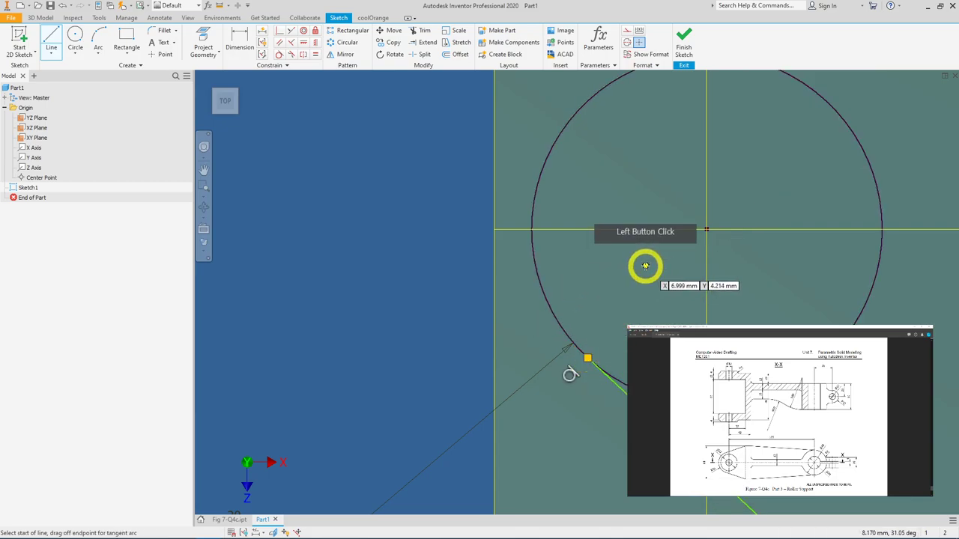
Close the outline with a slanted line from the free end of the upper horizontal line, tangent to the circle's upper side.
{"action": "scroll", "coordinate": [644, 265], "scroll_direction": "down", "scroll_amount": 6}
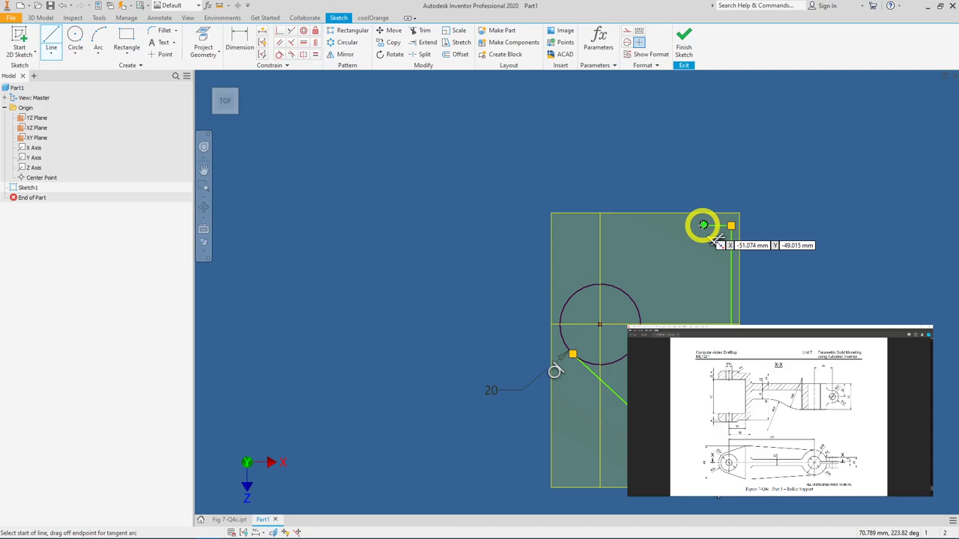
{"action": "left_click", "coordinate": [703, 225]}
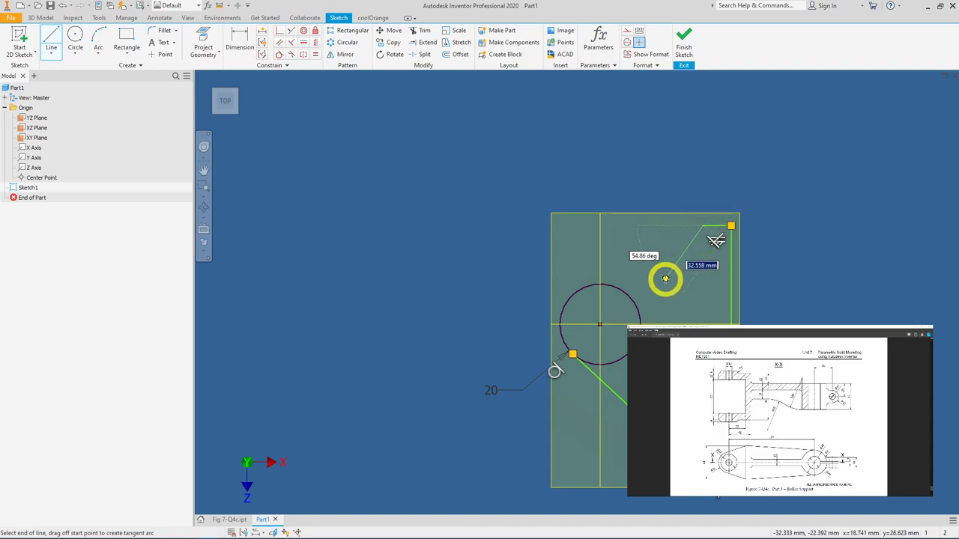
{"action": "left_click", "coordinate": [583, 285]}
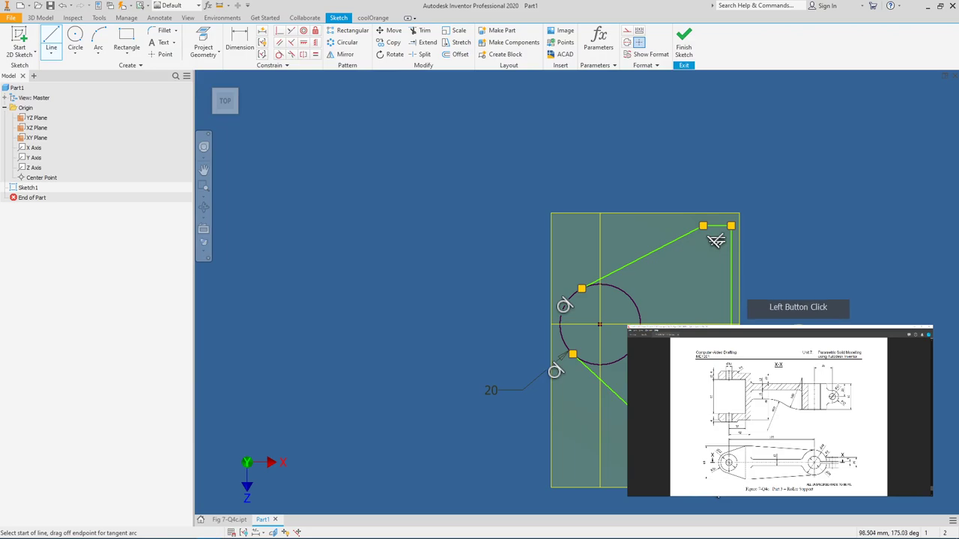
{"action": "scroll", "coordinate": [749, 319], "scroll_direction": "down", "scroll_amount": 2}
{"action": "mouse_move", "coordinate": [747, 322]}
{"action": "middle_mouse_down"}
{"action": "mouse_move", "coordinate": [670, 312]}
{"action": "mouse_move", "coordinate": [681, 306]}
{"action": "middle_mouse_up"}
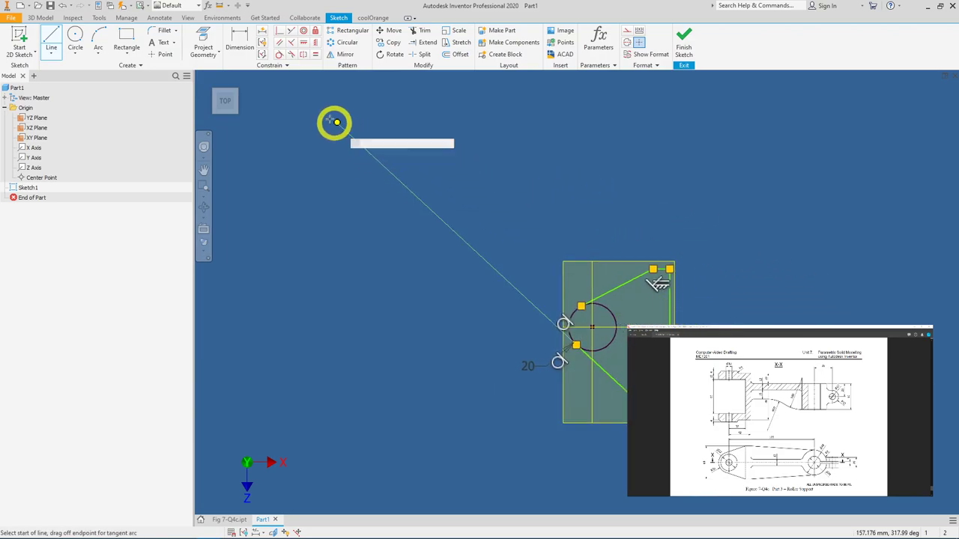
Dimension the horizontal distance from the YZ plane to the corner between the upper slanted and horizontal lines as 32 mm.
{"action": "left_click", "coordinate": [243, 54]}
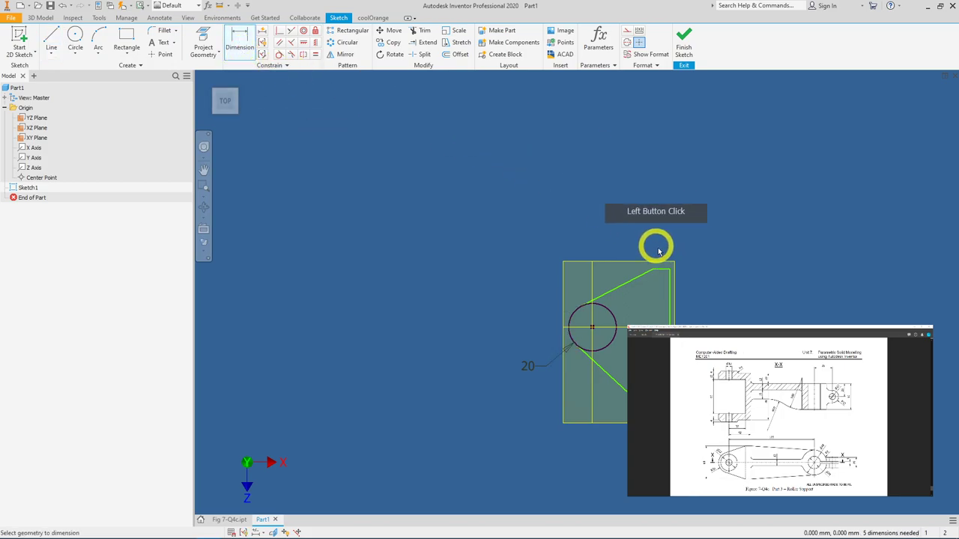
{"action": "left_click", "coordinate": [653, 272]}
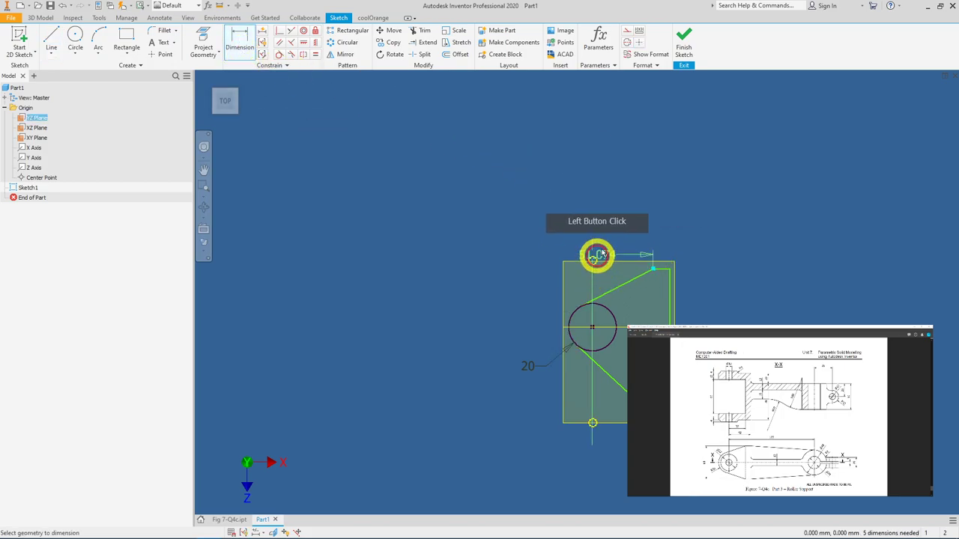
{"action": "left_click", "coordinate": [614, 195]}
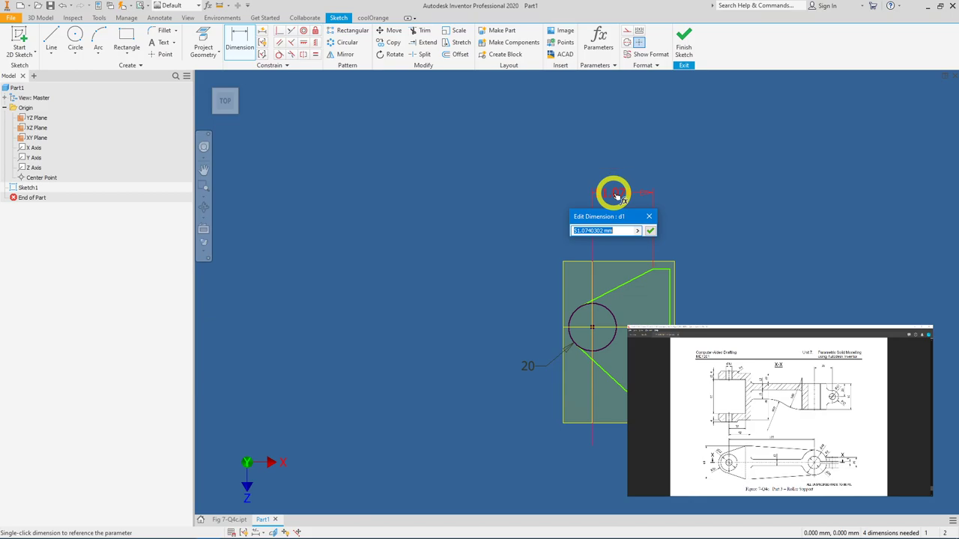
{"action": "type", "text": "32"}
{"action": "left_click", "coordinate": [650, 231]}
Dimension the horizontal distance from the YZ plane to the outline's vertical line as 42 mm.
{"action": "left_click", "coordinate": [670, 284]}
{"action": "left_click", "coordinate": [596, 301]}
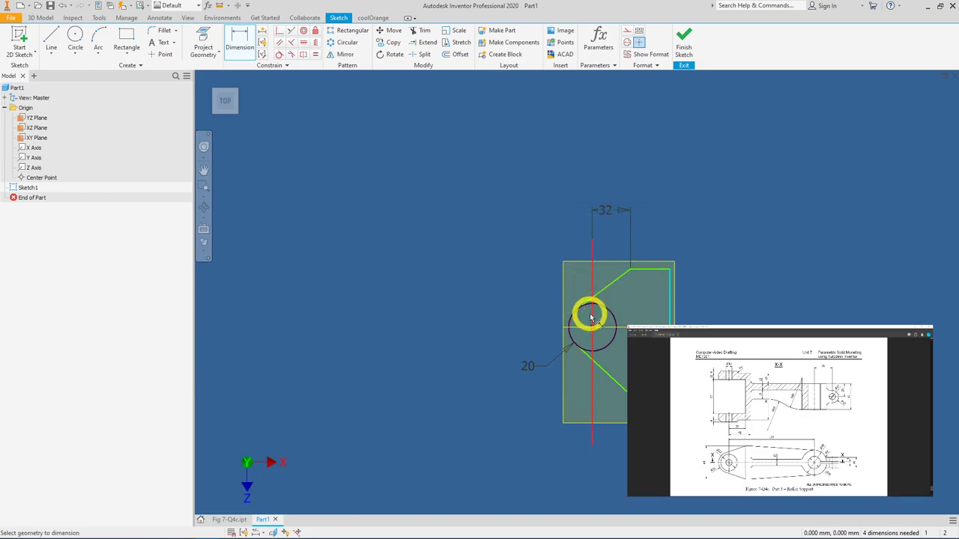
{"action": "left_click", "coordinate": [632, 182]}
{"action": "type", "text": "42"}
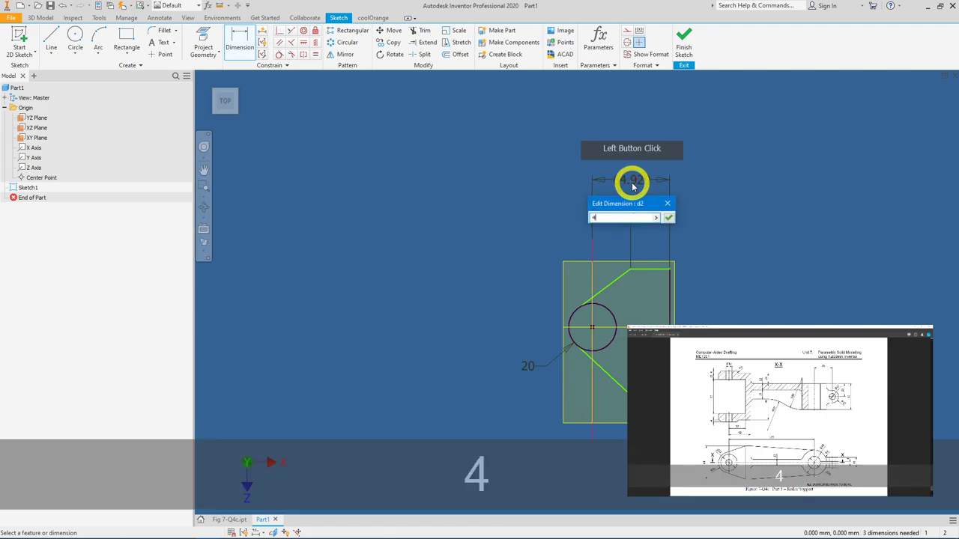
{"action": "left_click", "coordinate": [668, 217]}
{"action": "left_click", "coordinate": [803, 305]}
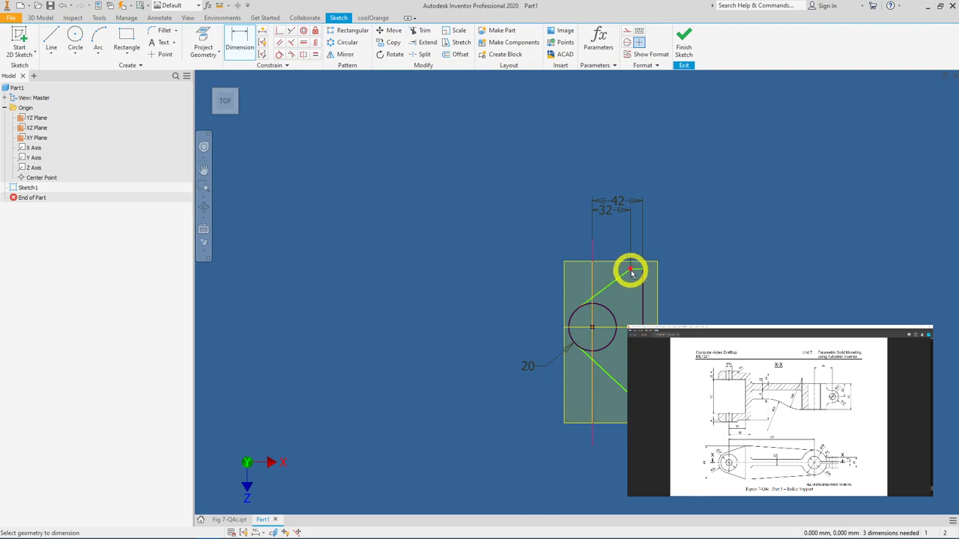
{"action": "right_click", "coordinate": [692, 279]}
{"action": "left_click", "coordinate": [726, 277]}
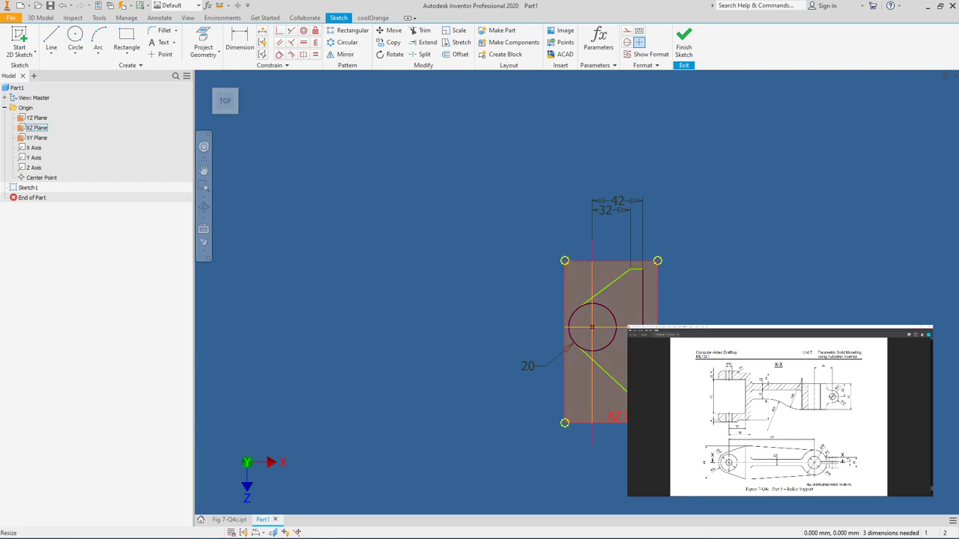
Apply a vertical constraint aligning the upper and lower corners where the slanted lines meet the short horizontal lines.
{"action": "left_click", "coordinate": [621, 374]}
{"action": "left_click", "coordinate": [618, 372]}
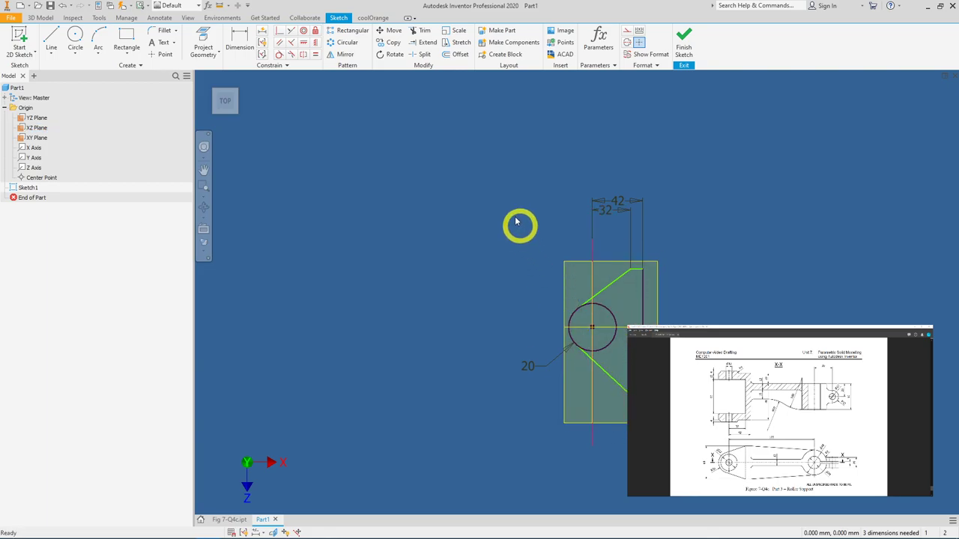
{"action": "left_click", "coordinate": [316, 43]}
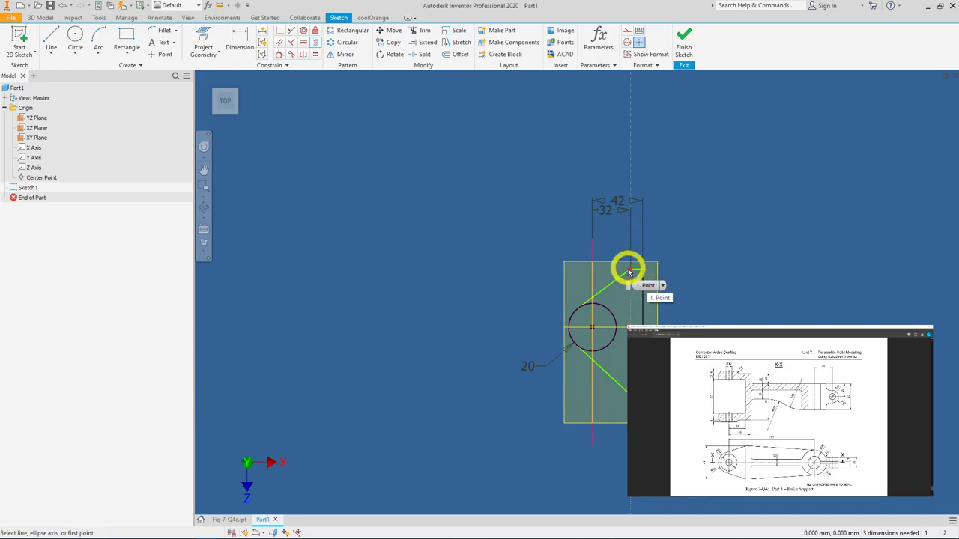
{"action": "left_click", "coordinate": [630, 268]}
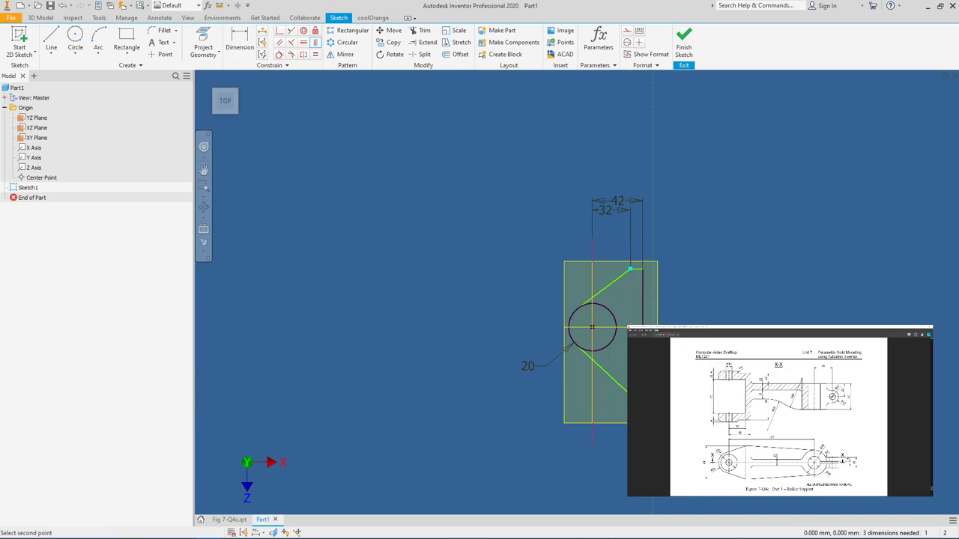
{"action": "left_click", "coordinate": [657, 296]}
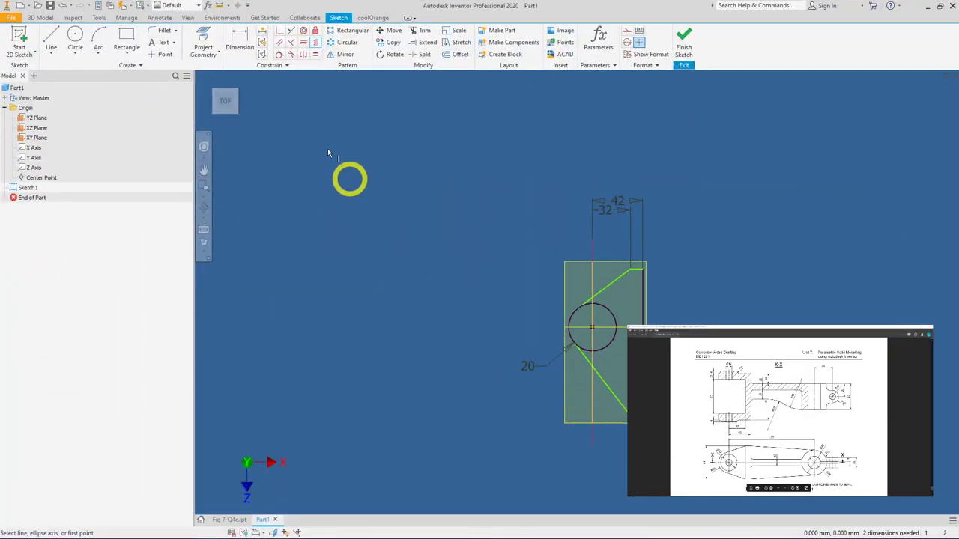
Dimension the outline's vertical line and set its length to 64 mm.
{"action": "left_click", "coordinate": [239, 43]}
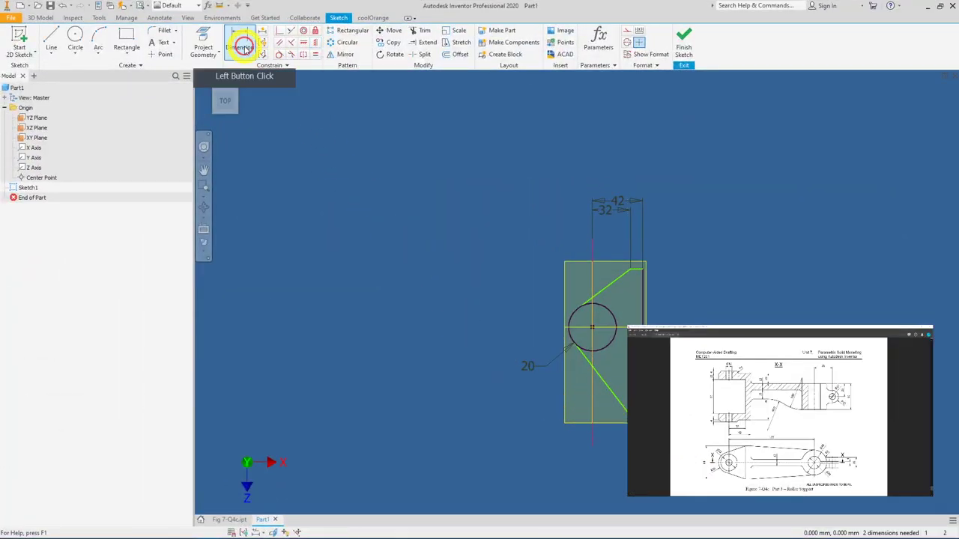
{"action": "left_click", "coordinate": [647, 302]}
{"action": "left_click", "coordinate": [699, 300]}
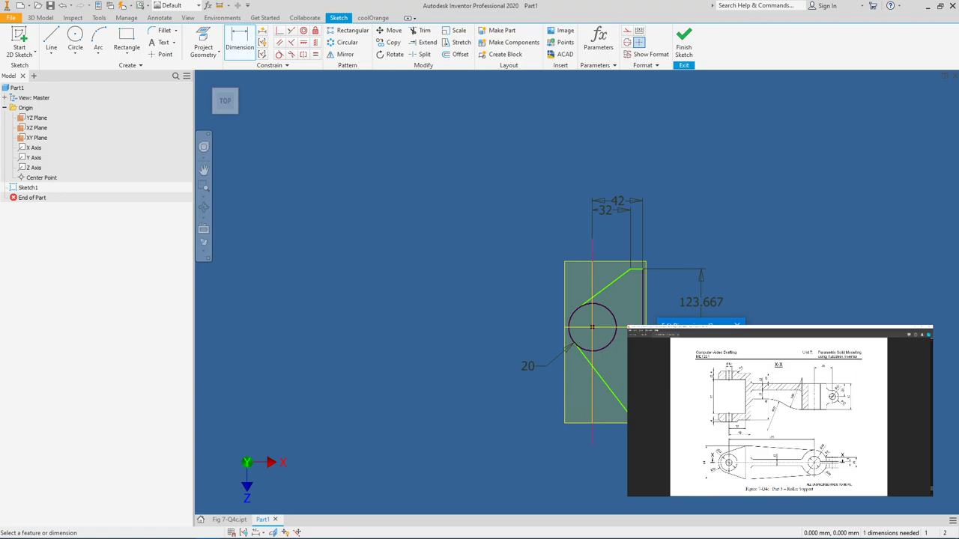
{"action": "type", "text": "64"}
{"action": "left_click", "coordinate": [734, 341]}
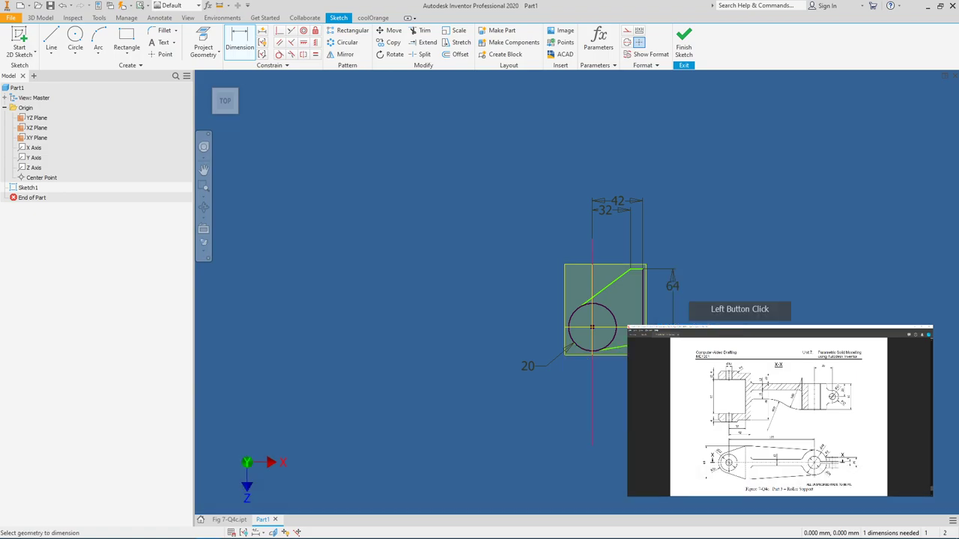
{"action": "right_click", "coordinate": [592, 328]}
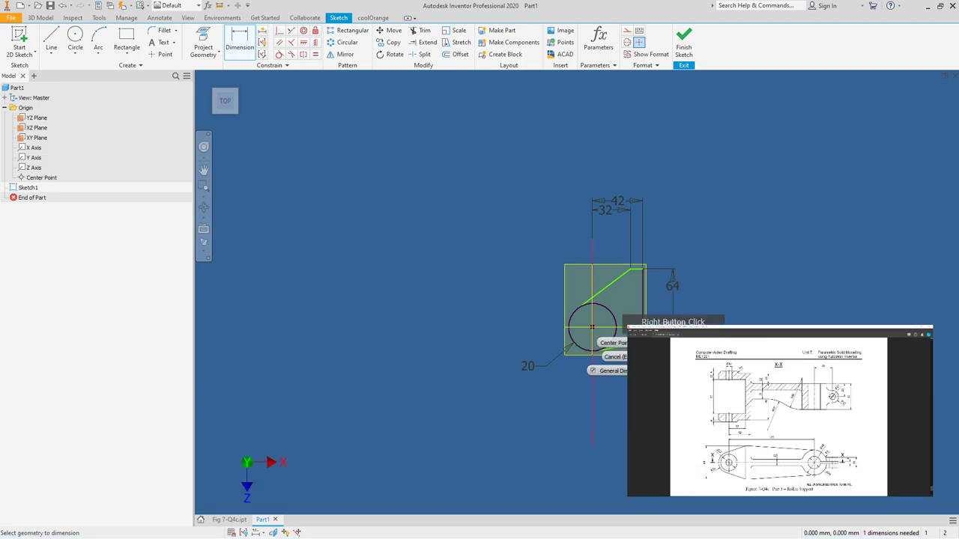
{"action": "left_click", "coordinate": [612, 357]}
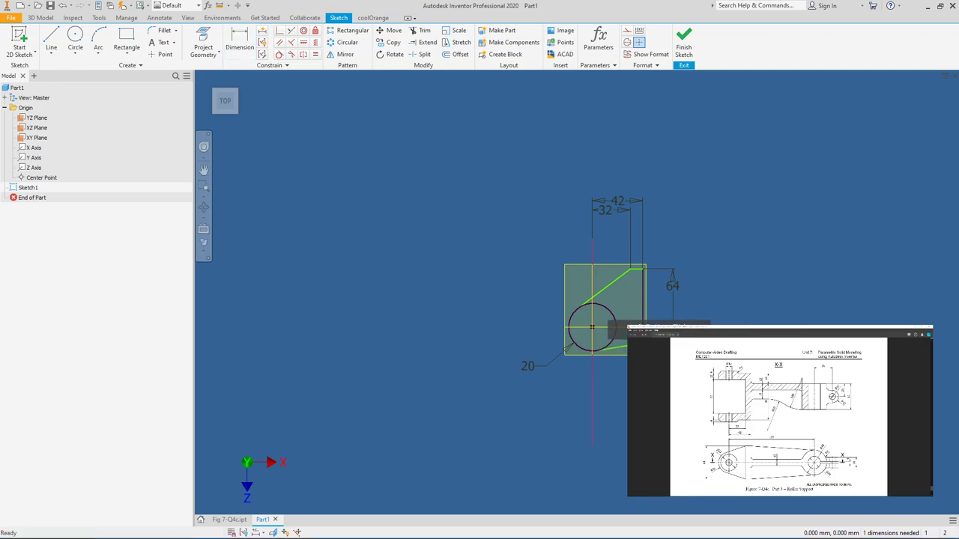
Move the outline's vertical line down until it is roughly centred on the circle's horizontal centreline.
{"action": "scroll", "coordinate": [628, 356], "scroll_direction": "up", "scroll_amount": 3}
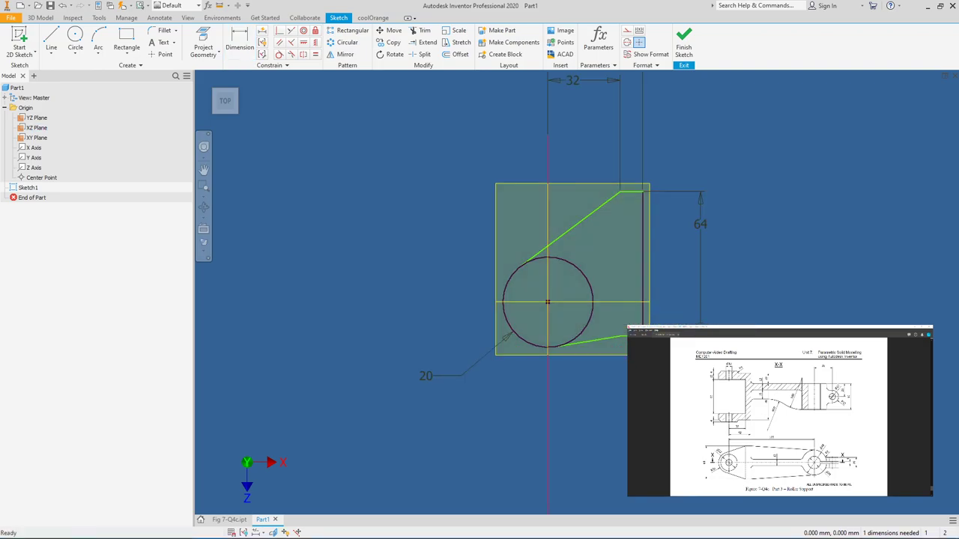
{"action": "middle_click_drag", "start_coordinate": [659, 337], "coordinate": [711, 330]}
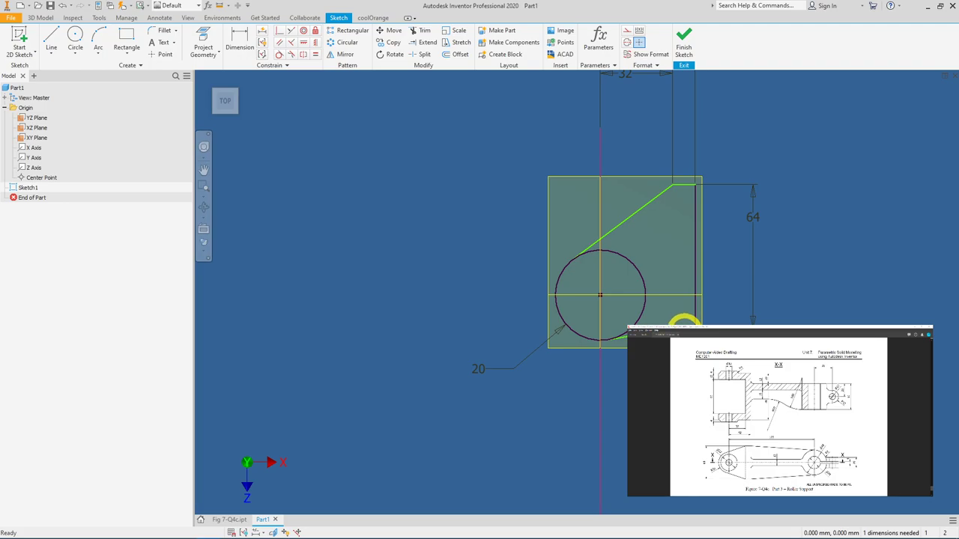
{"action": "left_click_drag", "start_coordinate": [684, 323], "coordinate": [695, 222]}
{"action": "left_click", "coordinate": [806, 315]}
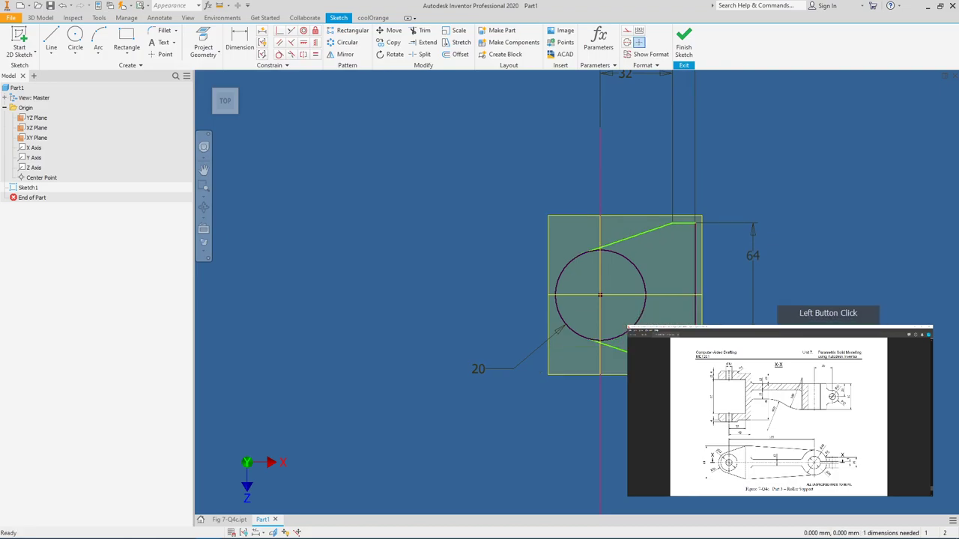
{"action": "left_click", "coordinate": [671, 295]}
{"action": "left_click", "coordinate": [670, 285]}
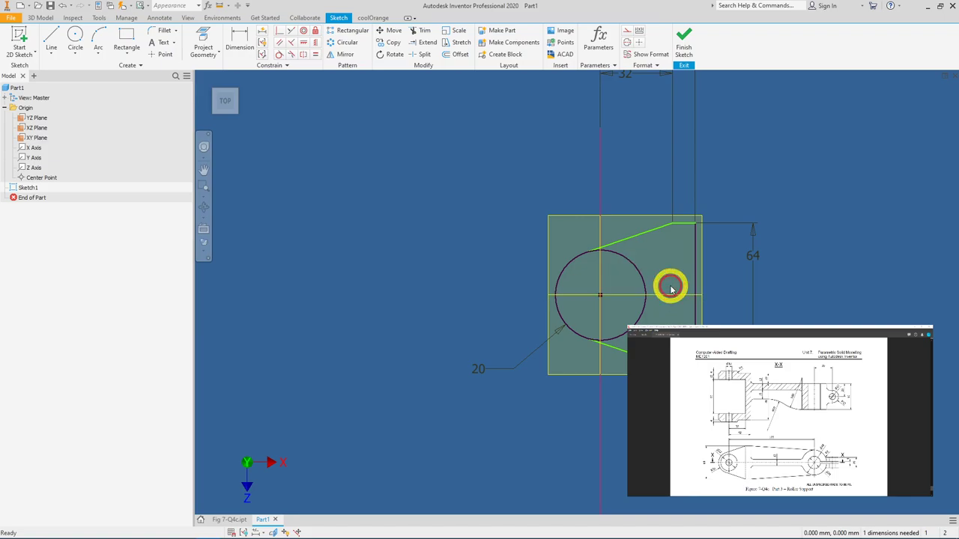
Apply a coincident constraint between the vertical line's midpoint and the horizontal plane line through the origin.
{"action": "left_click", "coordinate": [281, 35]}
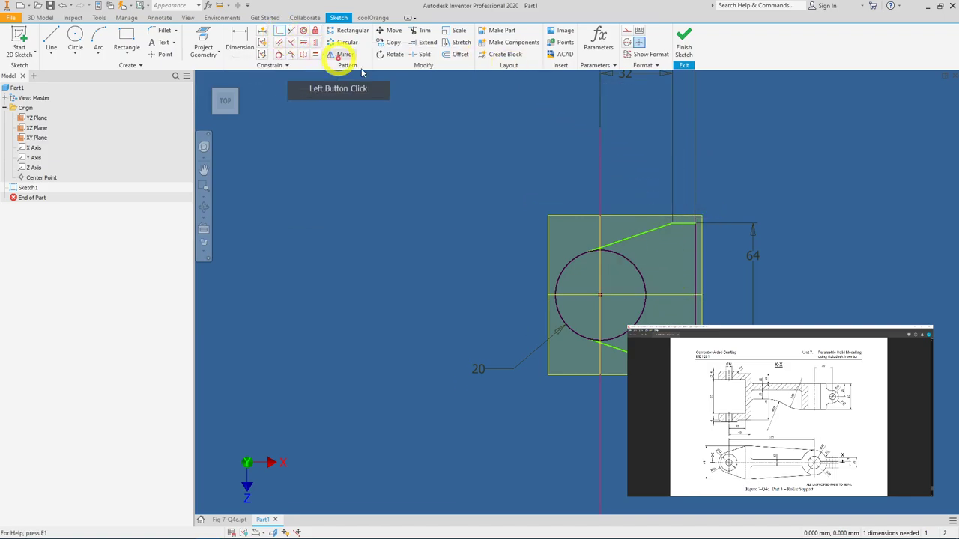
{"action": "scroll", "coordinate": [695, 294], "scroll_direction": "up", "scroll_amount": 5}
{"action": "left_click", "coordinate": [697, 315]}
{"action": "left_click", "coordinate": [849, 304]}
{"action": "scroll", "coordinate": [850, 303], "scroll_direction": "down", "scroll_amount": 5}
{"action": "middle_click_drag", "start_coordinate": [671, 301], "coordinate": [633, 301]}
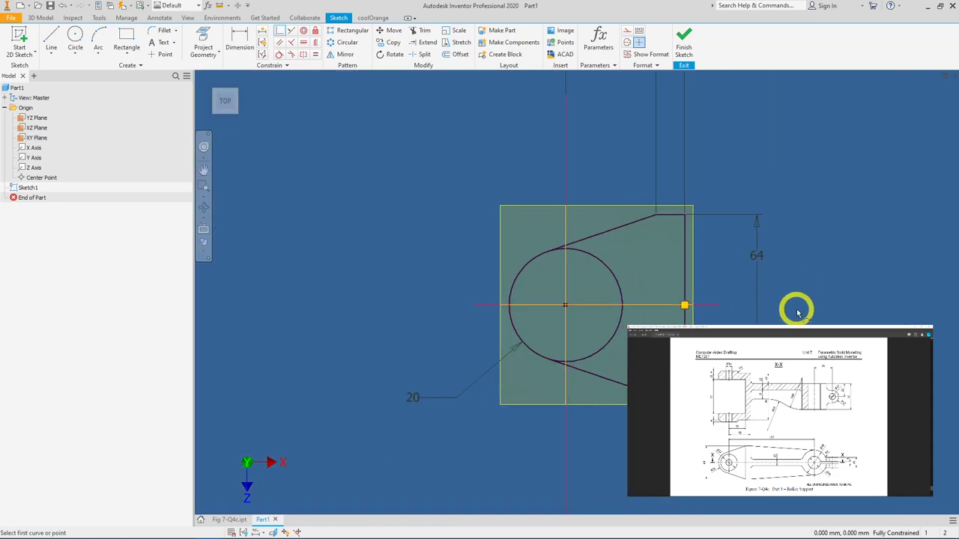
{"action": "scroll", "coordinate": [796, 310], "scroll_direction": "down", "scroll_amount": 2}
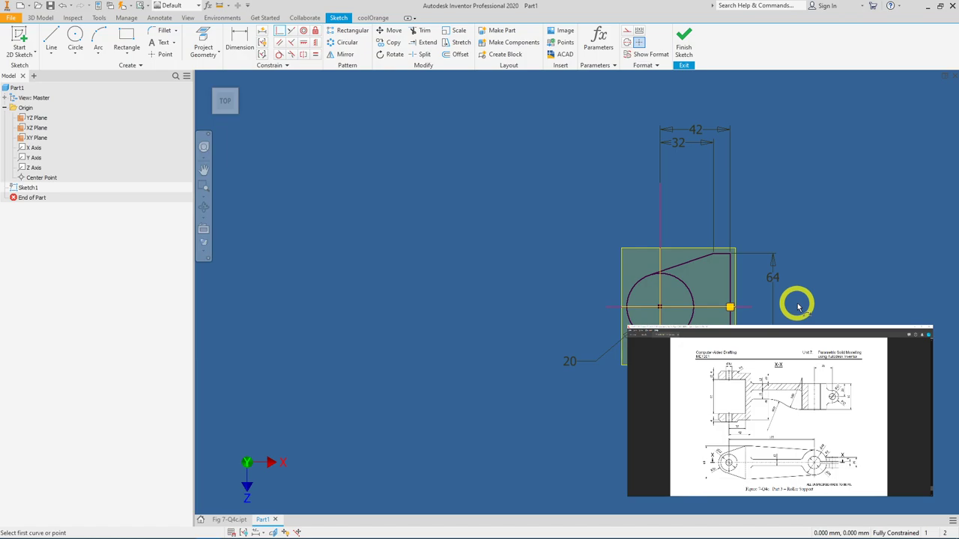
Finish the sketch and start an Extrude using the circle and outline regions as profiles.
{"action": "left_click", "coordinate": [690, 46]}
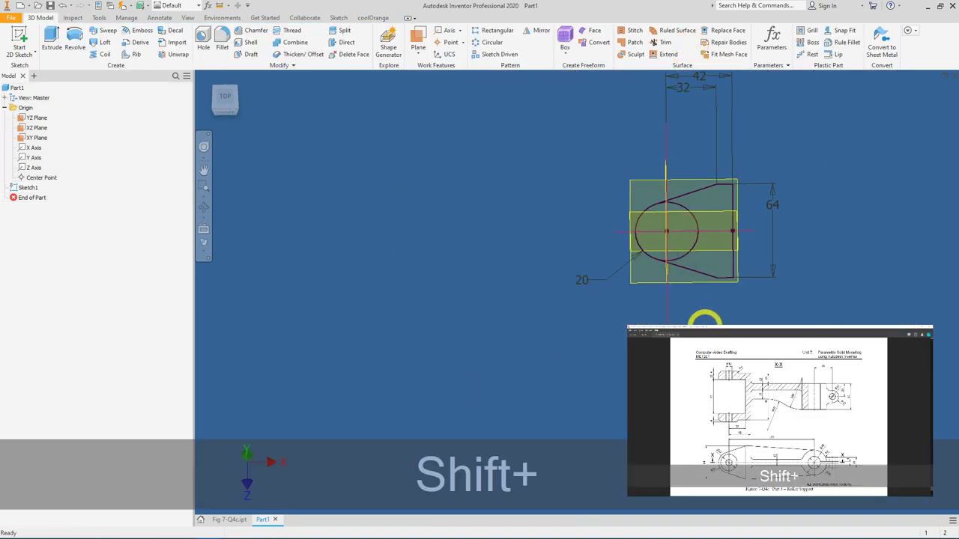
{"action": "mouse_move", "coordinate": [704, 322]}
{"action": "middle_mouse_down", "text": "shift"}
{"action": "mouse_move", "coordinate": [707, 295]}
{"action": "mouse_move", "coordinate": [716, 297]}
{"action": "middle_mouse_up", "text": "shift"}
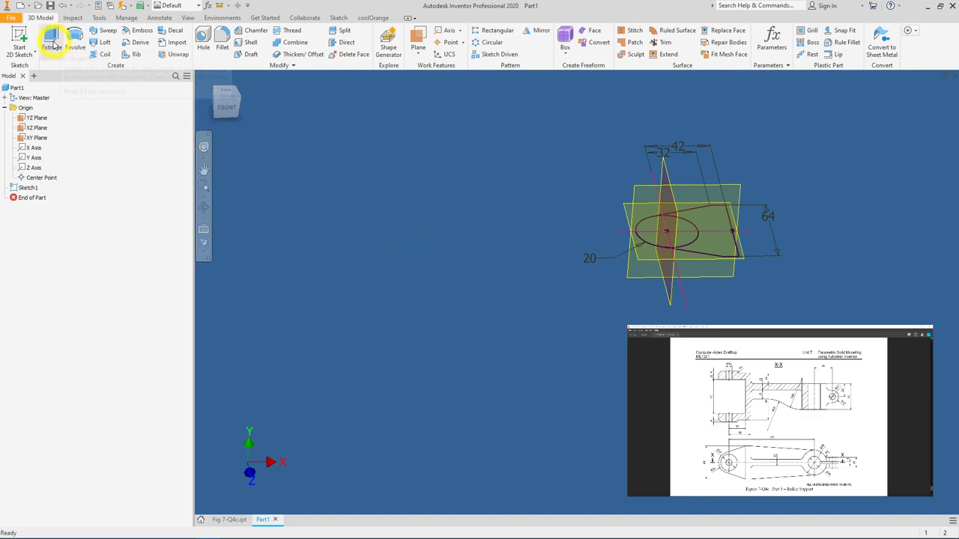
{"action": "left_click", "coordinate": [51, 42]}
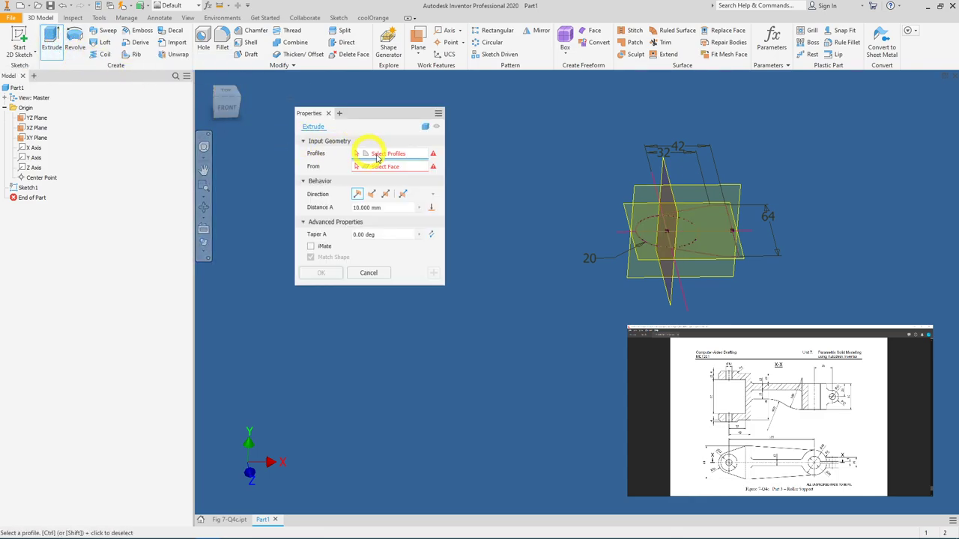
{"action": "left_click", "coordinate": [654, 221]}
{"action": "left_click", "coordinate": [717, 267]}
{"action": "left_click", "coordinate": [738, 229]}
{"action": "left_click", "coordinate": [727, 218]}
{"action": "left_click", "coordinate": [727, 224]}
{"action": "left_click", "coordinate": [725, 240]}
Add the missing small regions beside the circle's tangent points to the extrusion profiles.
{"action": "middle_click_drag", "start_coordinate": [704, 310], "coordinate": [735, 324], "text": "shift"}
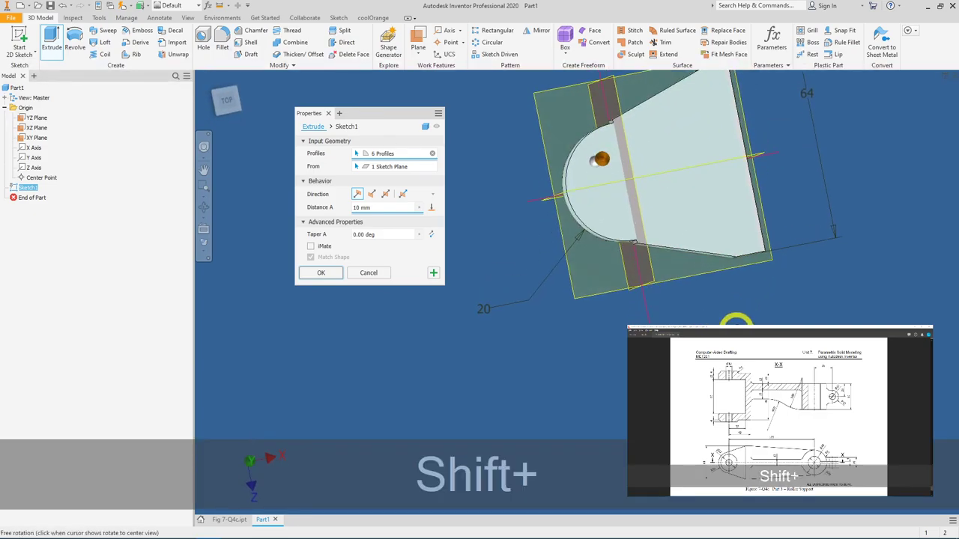
{"action": "scroll", "coordinate": [606, 124], "scroll_direction": "up", "scroll_amount": 4}
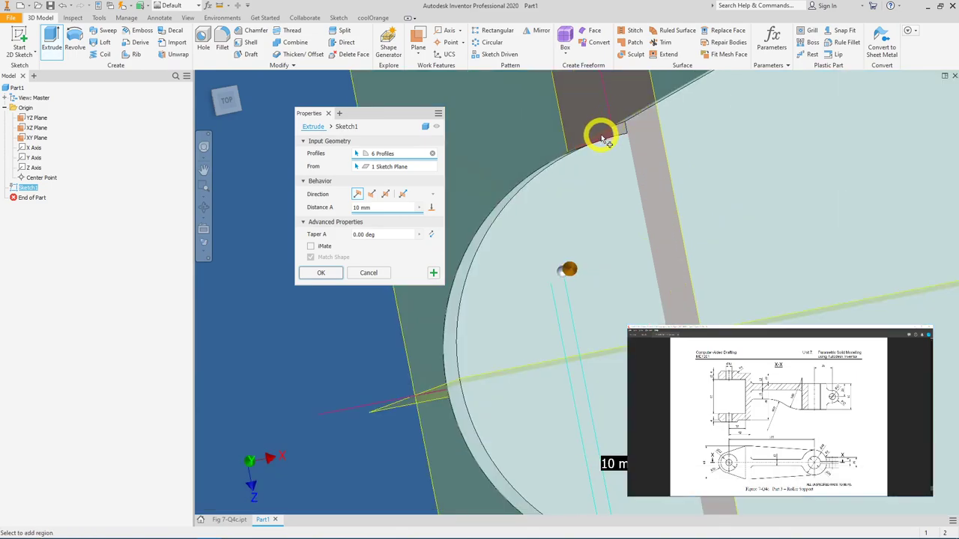
{"action": "scroll", "coordinate": [599, 160], "scroll_direction": "down", "scroll_amount": 3}
{"action": "left_click", "coordinate": [665, 310]}
{"action": "scroll", "coordinate": [695, 302], "scroll_direction": "up", "scroll_amount": 4}
{"action": "middle_click_drag", "start_coordinate": [601, 207], "coordinate": [600, 247], "text": "shift"}
{"action": "scroll", "coordinate": [569, 225], "scroll_direction": "down", "scroll_amount": 3}
{"action": "left_click", "coordinate": [569, 225]}
{"action": "middle_click_drag", "start_coordinate": [749, 323], "coordinate": [774, 315], "text": "shift"}
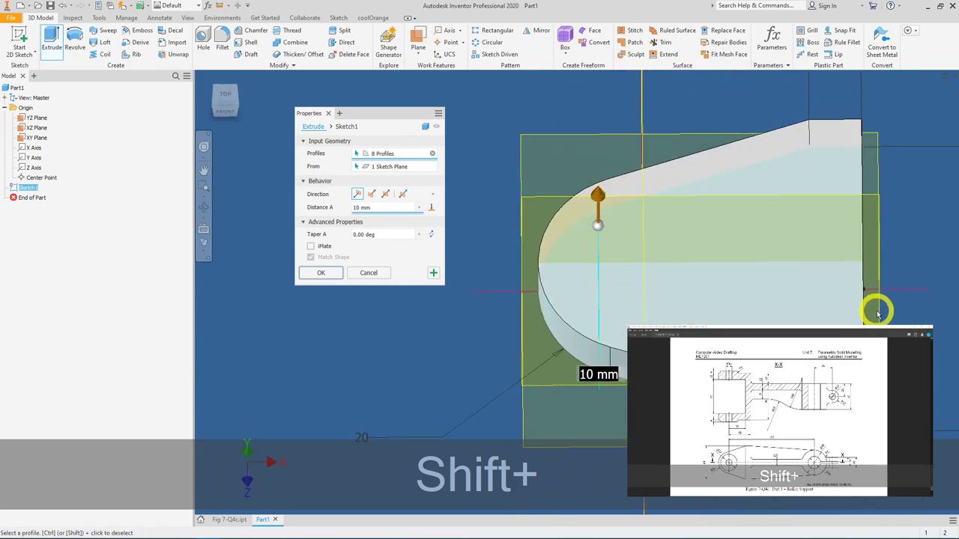
Make the extrusion asymmetric, with distance A set to 20 mm and distance B set to 70 mm.
{"action": "left_click", "coordinate": [370, 206]}
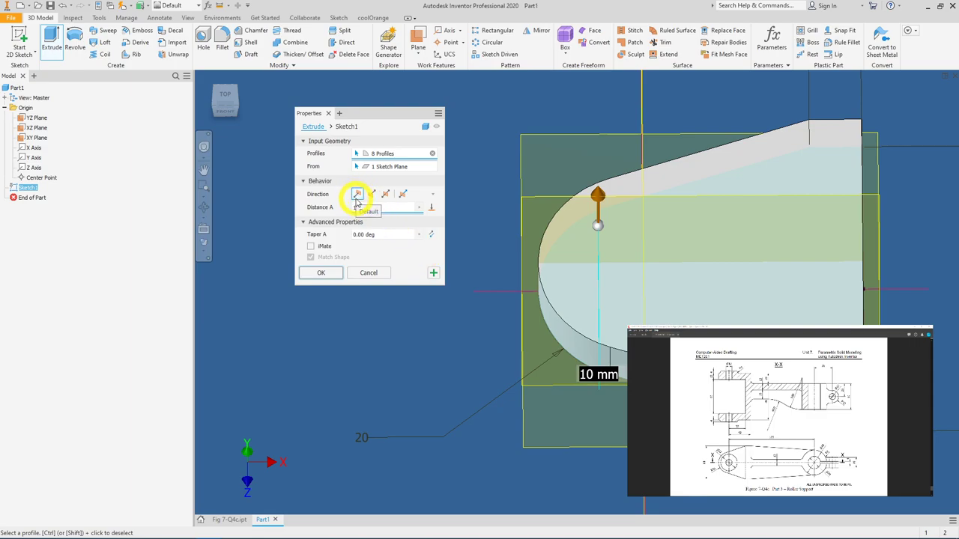
{"action": "left_click", "coordinate": [403, 195]}
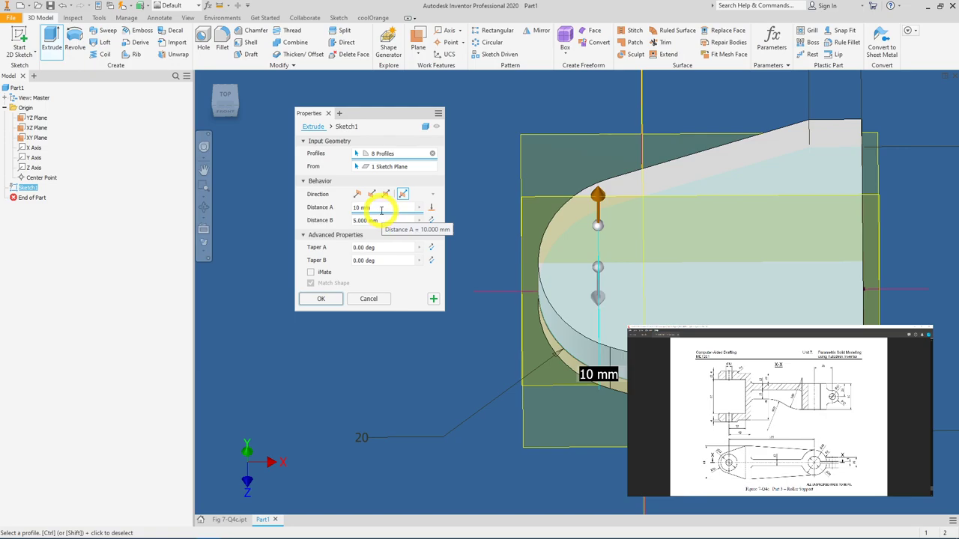
{"action": "middle_click_drag", "start_coordinate": [471, 250], "coordinate": [646, 249], "text": "shift"}
{"action": "type", "text": "20"}
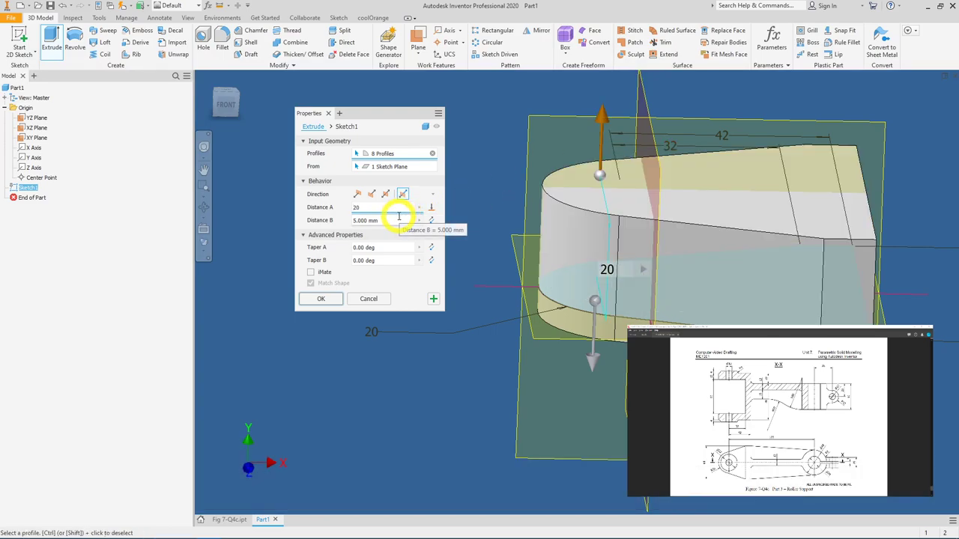
{"action": "left_click", "coordinate": [367, 221]}
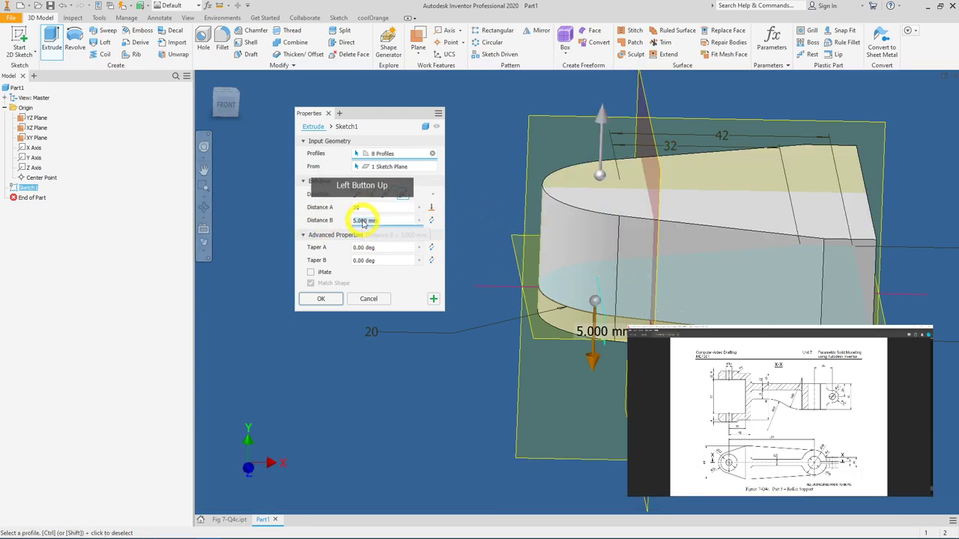
{"action": "type", "text": "70"}
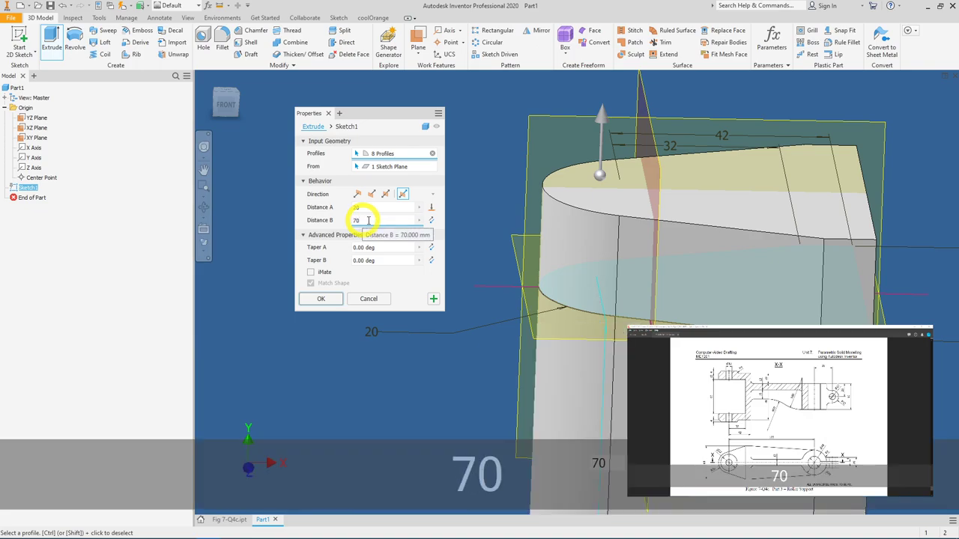
{"action": "scroll", "coordinate": [648, 230], "scroll_direction": "down", "scroll_amount": 2}
{"action": "middle_click_drag", "start_coordinate": [578, 186], "coordinate": [572, 230], "text": "shift"}
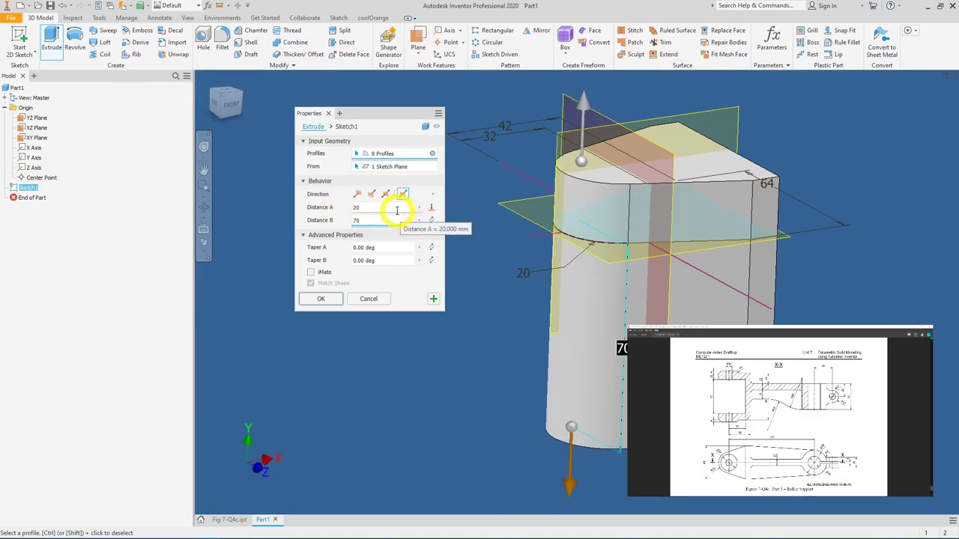
Flip the asymmetric extrusion's direction and back again, and complete the extrusion with 20 mm and 70 mm.
{"action": "left_click", "coordinate": [372, 220]}
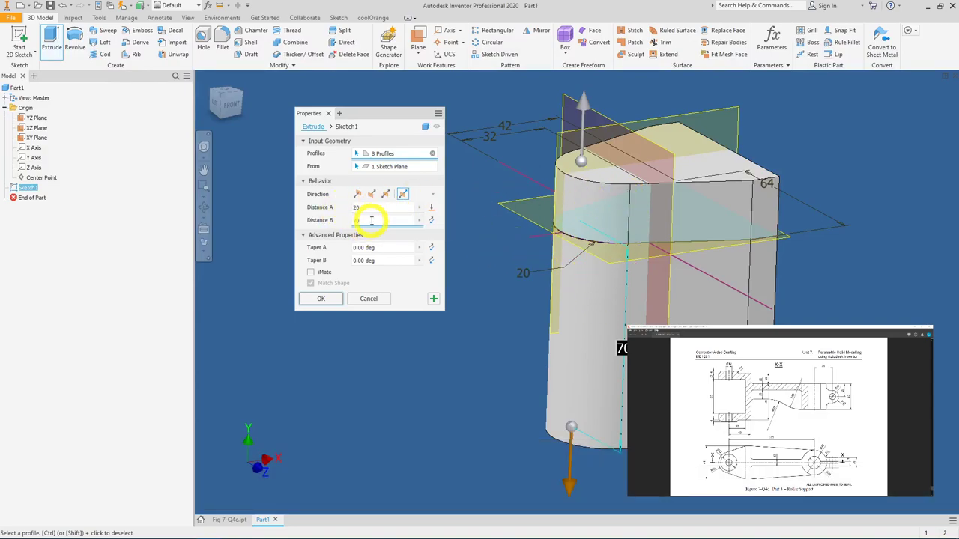
{"action": "left_click", "coordinate": [431, 221]}
{"action": "scroll", "coordinate": [578, 252], "scroll_direction": "down", "scroll_amount": 3}
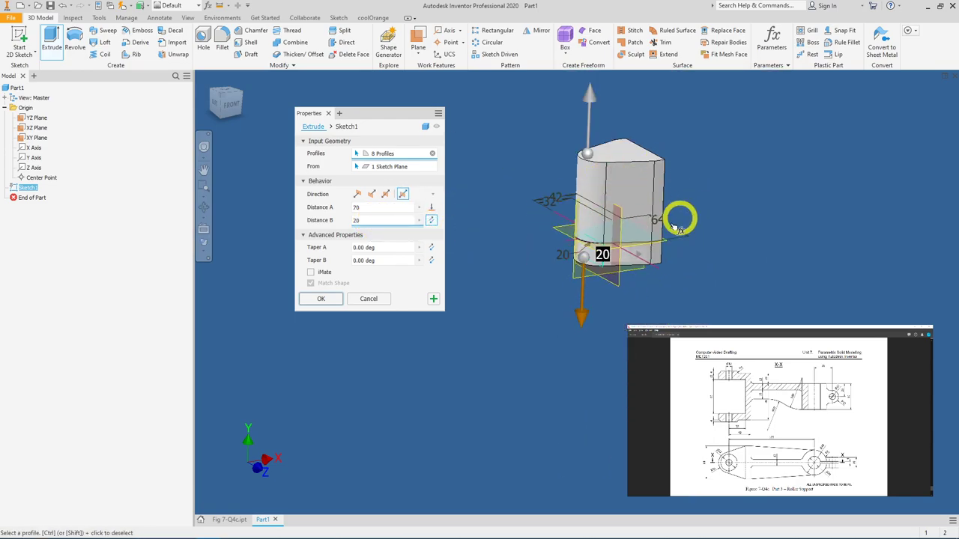
{"action": "left_click", "coordinate": [431, 221]}
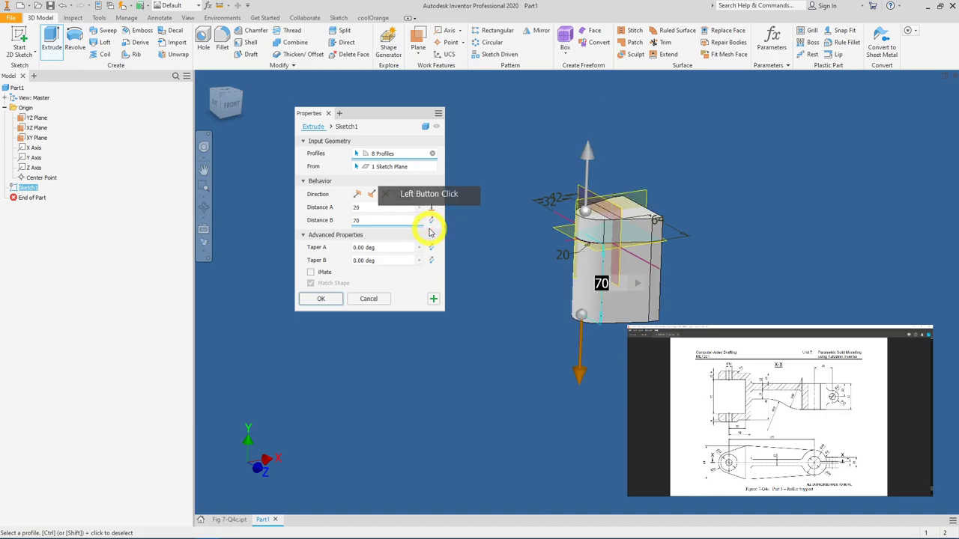
{"action": "left_click", "coordinate": [315, 301]}
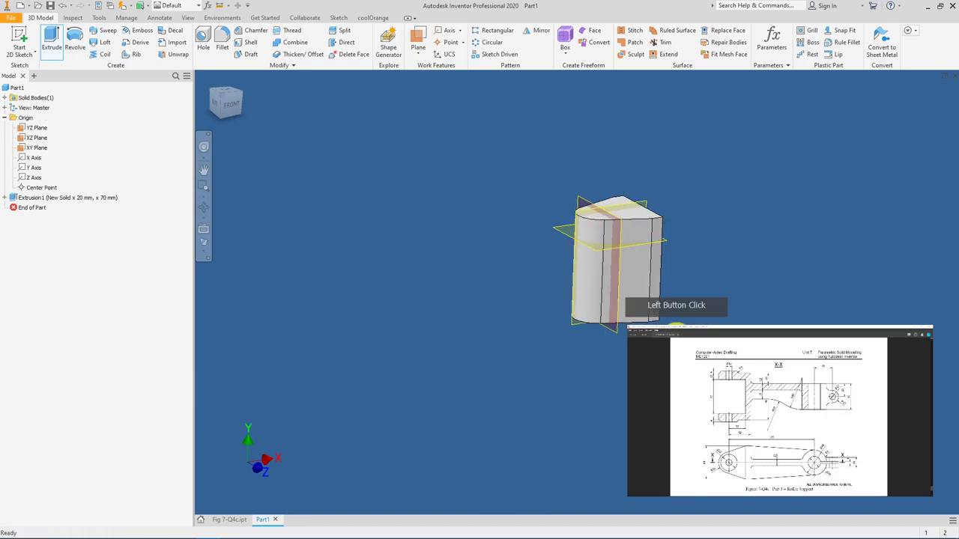
Create a sketch on the XZ plane and project the XY plane into it as a horizontal reference line.
{"action": "middle_click_drag", "start_coordinate": [792, 326], "coordinate": [871, 337], "text": "shift"}
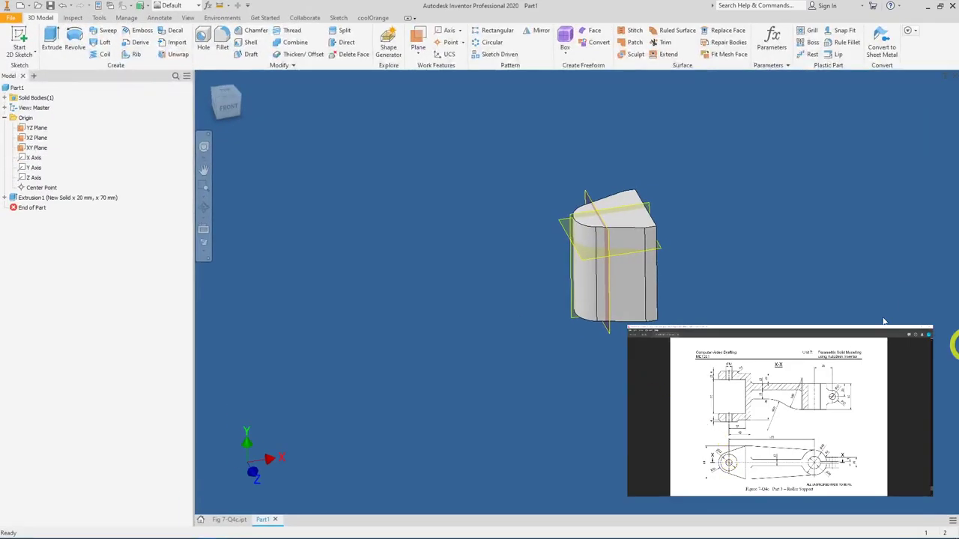
{"action": "left_click", "coordinate": [663, 253]}
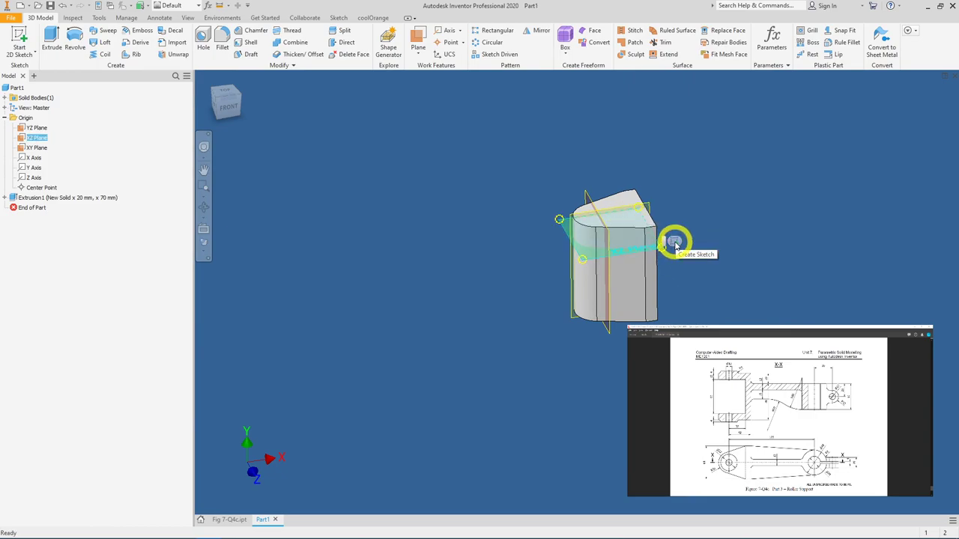
{"action": "left_click", "coordinate": [675, 244]}
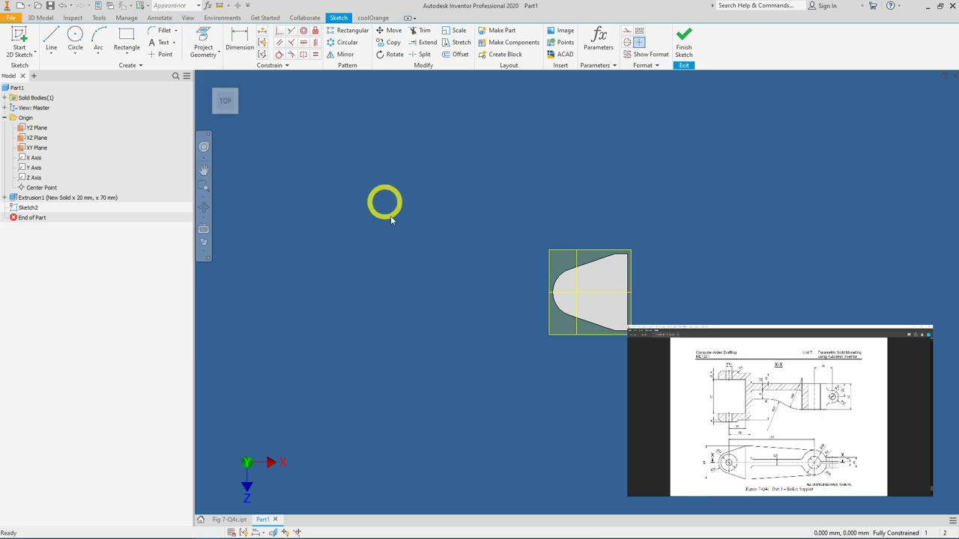
{"action": "left_click", "coordinate": [568, 296]}
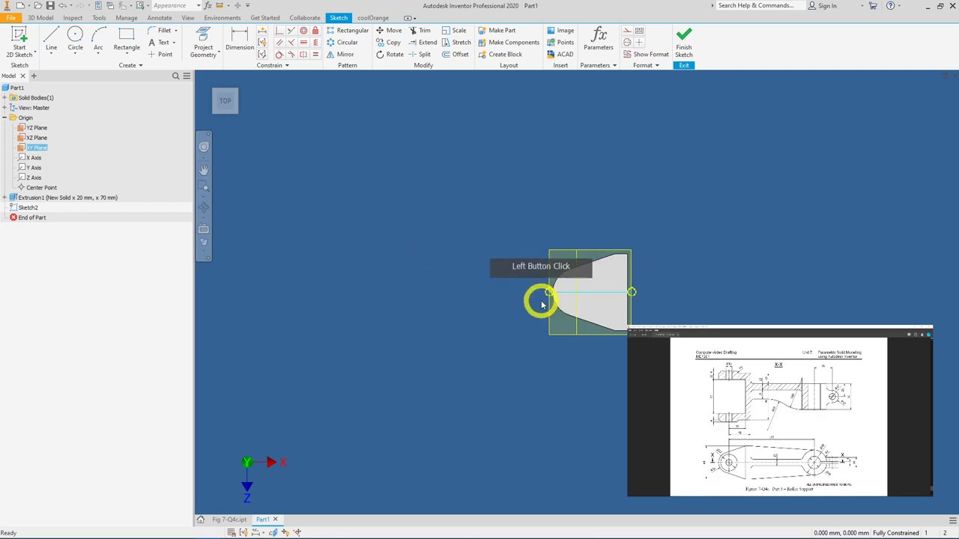
{"action": "left_click", "coordinate": [465, 170]}
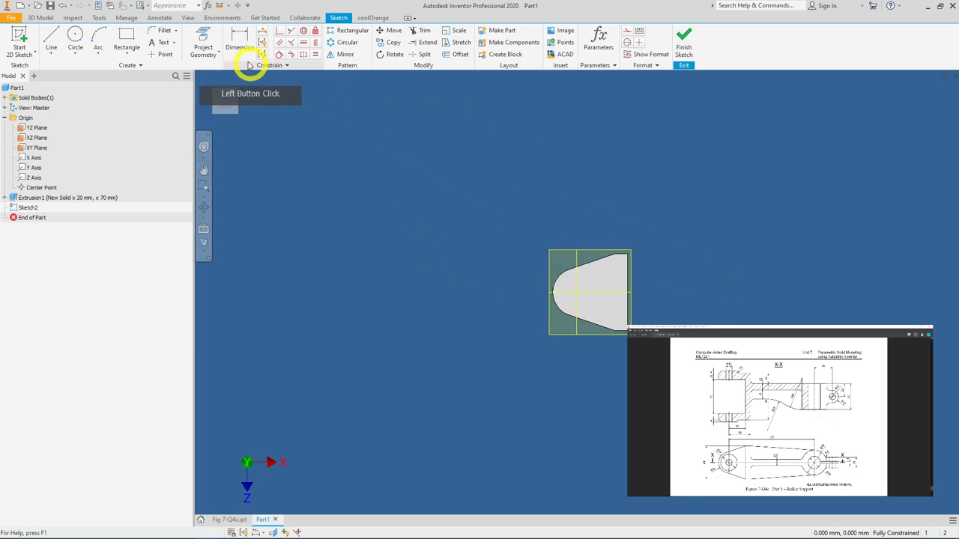
{"action": "left_click", "coordinate": [205, 38]}
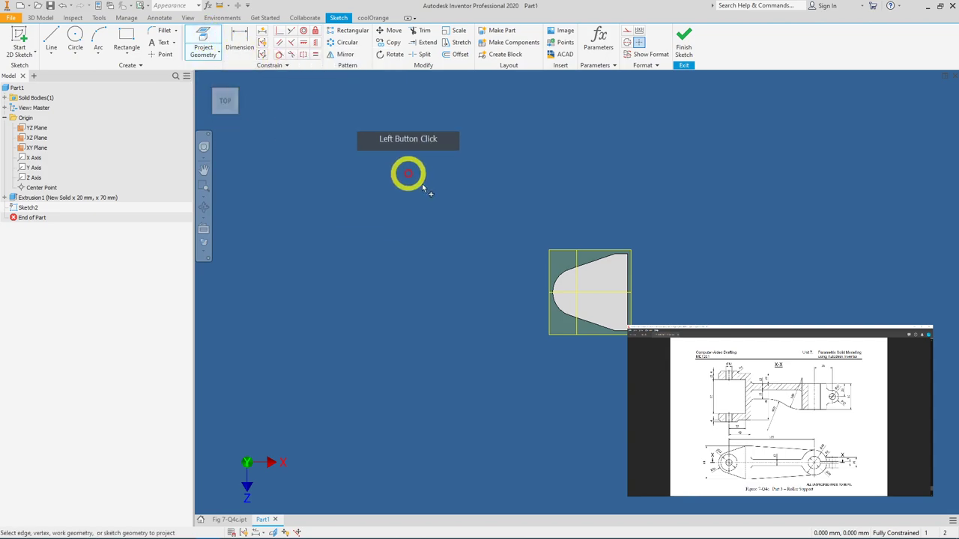
{"action": "left_click", "coordinate": [633, 294]}
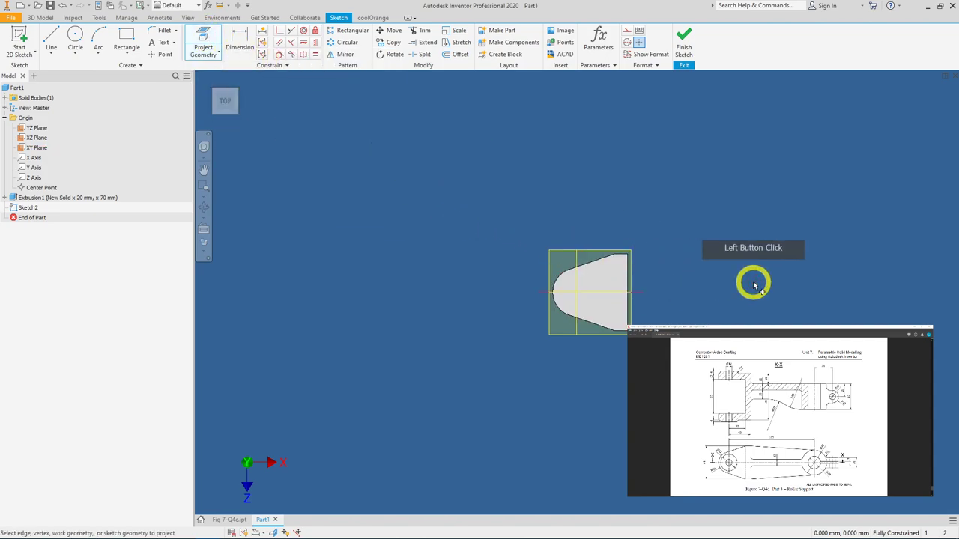
Sketch a circle about 38 mm in diameter, centred on the projected centreline about 166 mm from the origin beyond the body's flat end.
{"action": "left_click", "coordinate": [75, 38]}
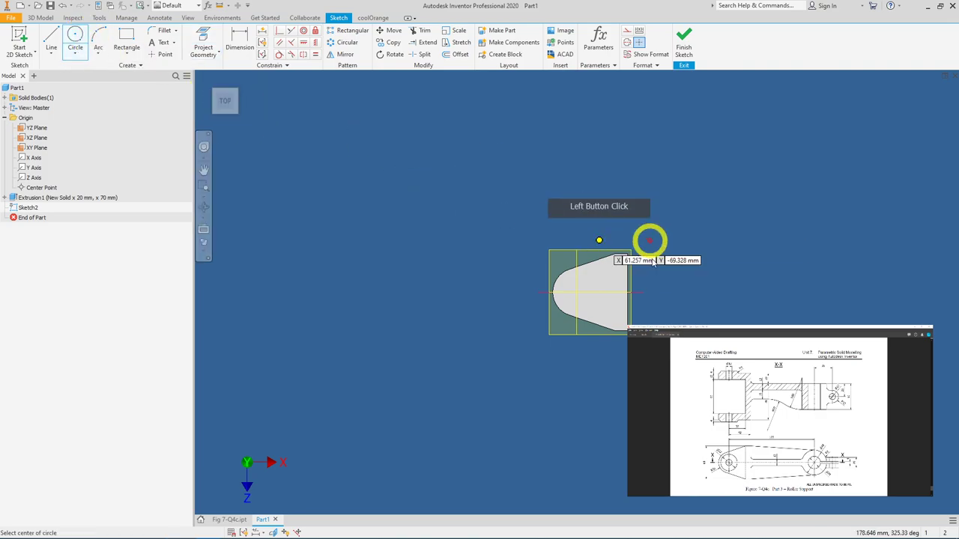
{"action": "left_click", "coordinate": [777, 292]}
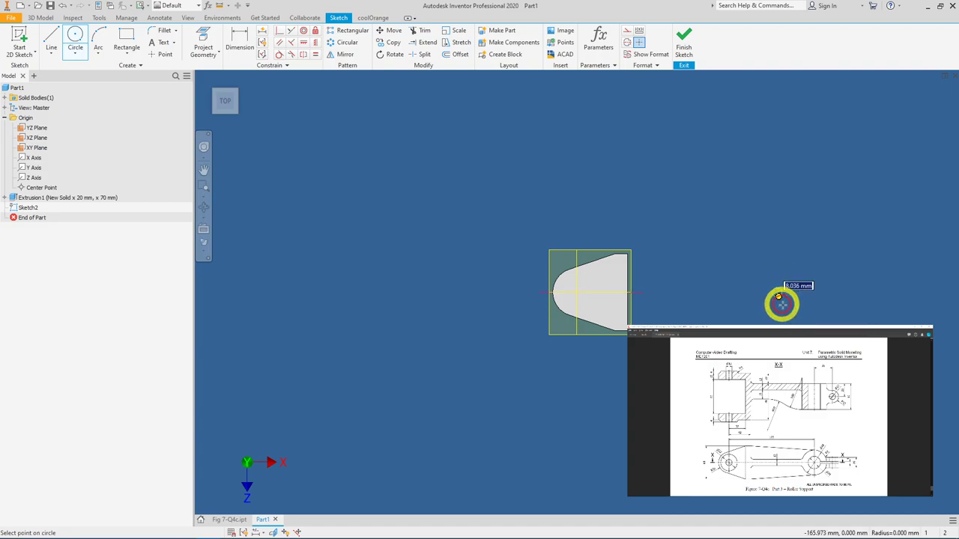
{"action": "left_click", "coordinate": [787, 311]}
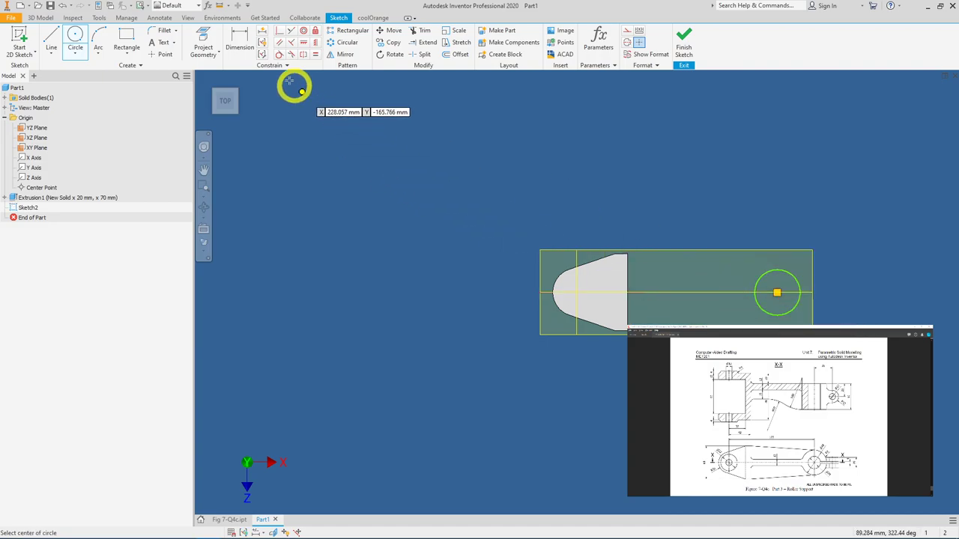
Dimension the circle's centre to the YZ plane at a horizontal distance of 165 mm.
{"action": "left_click", "coordinate": [241, 46]}
{"action": "left_click", "coordinate": [799, 298]}
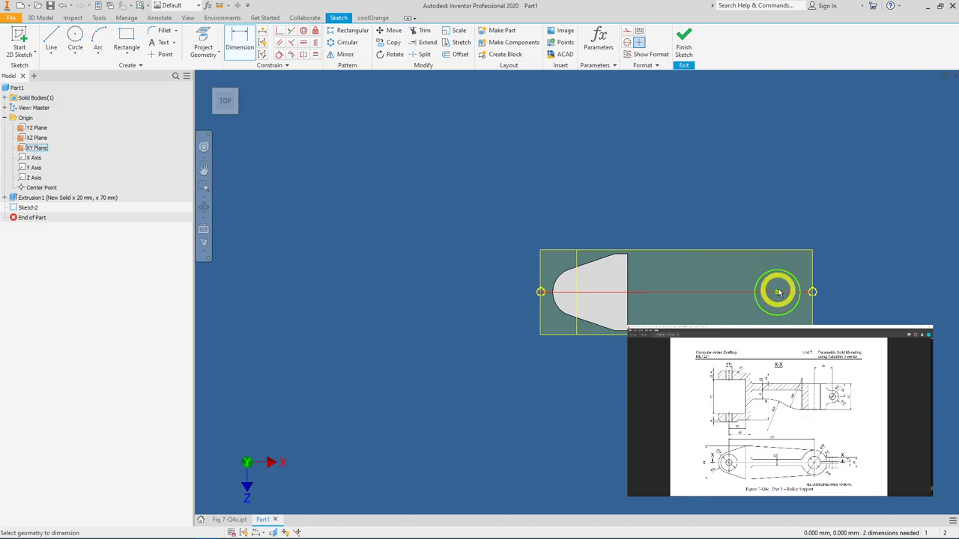
{"action": "left_click", "coordinate": [783, 277]}
{"action": "left_click", "coordinate": [554, 283]}
{"action": "left_click", "coordinate": [612, 174]}
{"action": "type", "text": "1"}
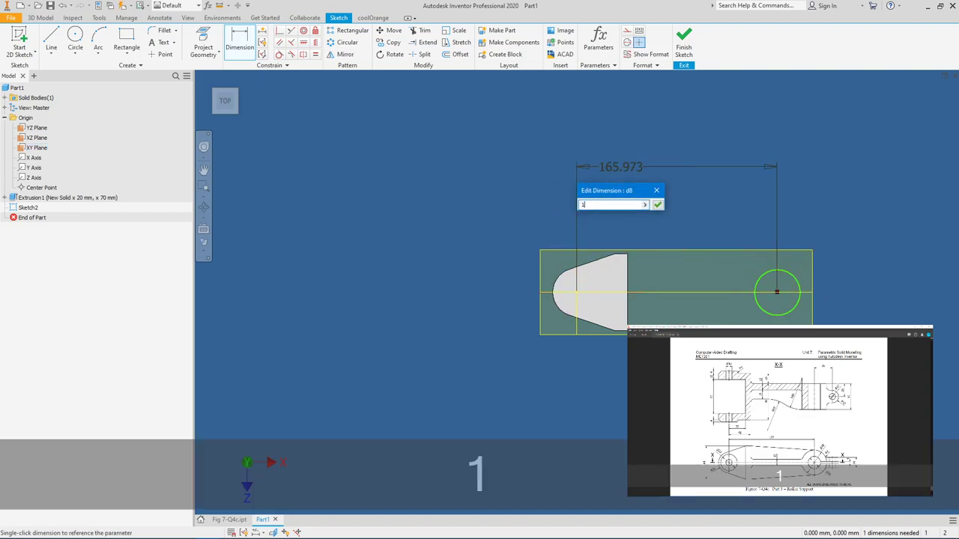
{"action": "type", "text": "65"}
{"action": "left_click", "coordinate": [657, 204]}
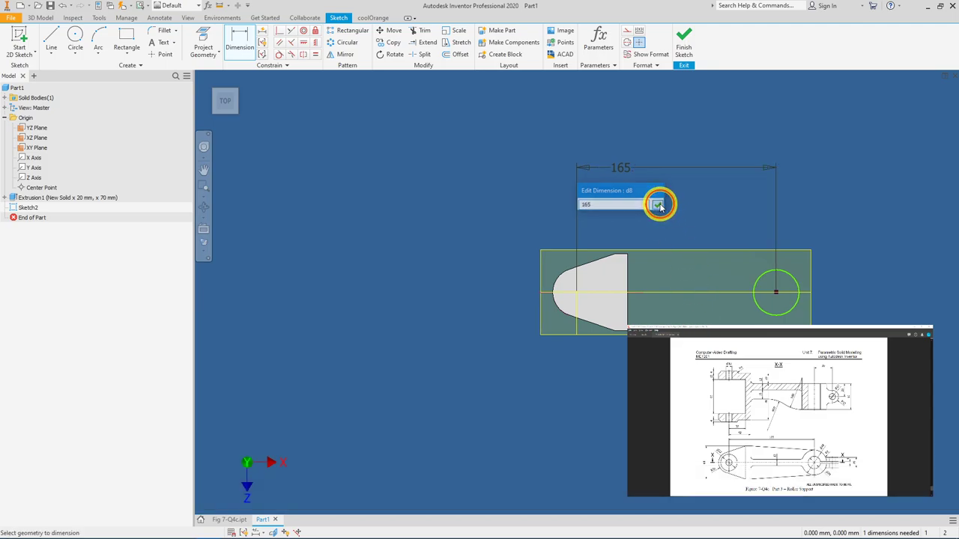
Dimension the circle's diameter as 48 mm.
{"action": "left_click", "coordinate": [787, 271]}
{"action": "left_click", "coordinate": [818, 232]}
{"action": "type", "text": "48"}
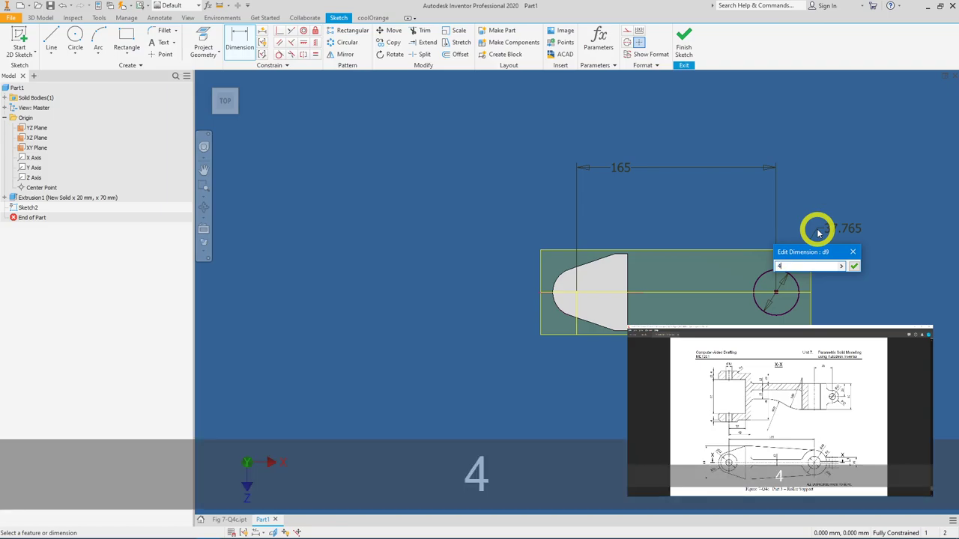
{"action": "left_click", "coordinate": [854, 266]}
{"action": "mouse_move", "coordinate": [782, 318]}
{"action": "middle_mouse_down", "text": "shift"}
{"action": "mouse_move", "coordinate": [791, 304]}
{"action": "mouse_move", "coordinate": [787, 274]}
{"action": "middle_mouse_up", "text": "shift"}
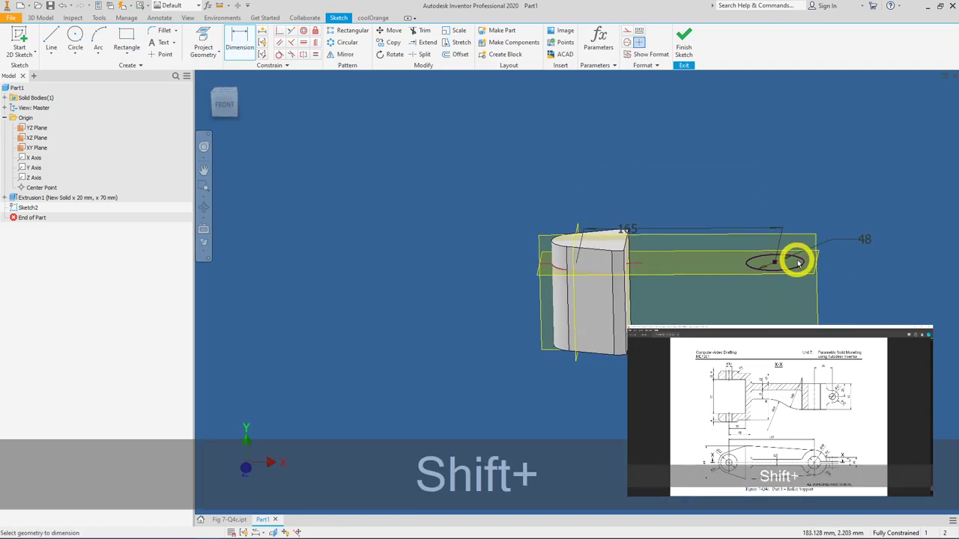
Finish the sketch and extrude the full 48 mm circle 50 mm in the flipped direction, joined to the solid.
{"action": "left_click", "coordinate": [684, 50]}
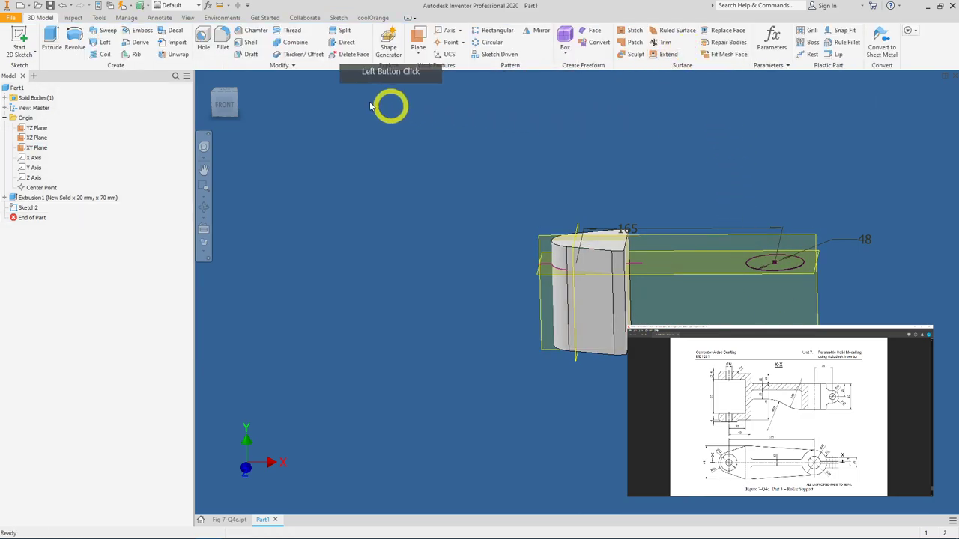
{"action": "left_click", "coordinate": [52, 44]}
{"action": "left_click", "coordinate": [712, 274]}
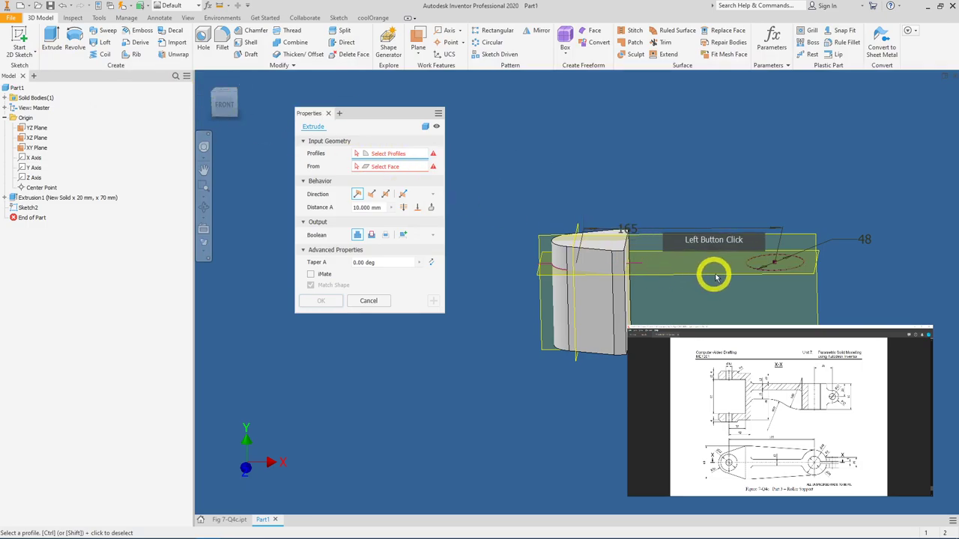
{"action": "left_click", "coordinate": [730, 292]}
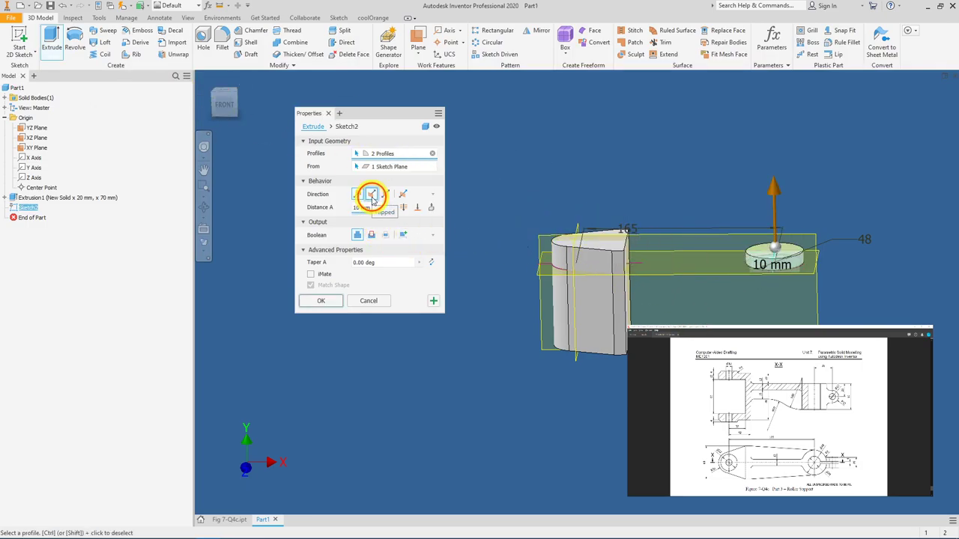
{"action": "left_click", "coordinate": [372, 195]}
{"action": "left_click", "coordinate": [367, 208]}
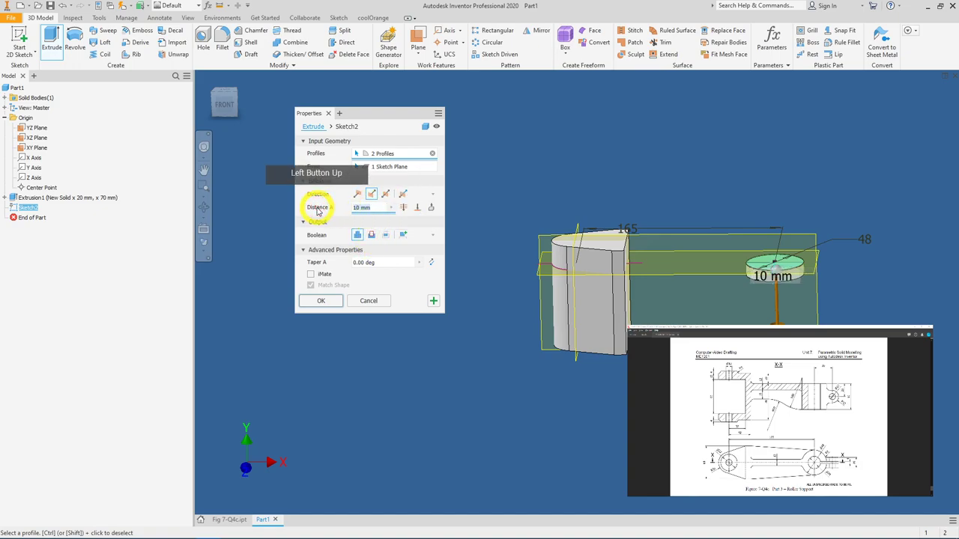
{"action": "type", "text": "50"}
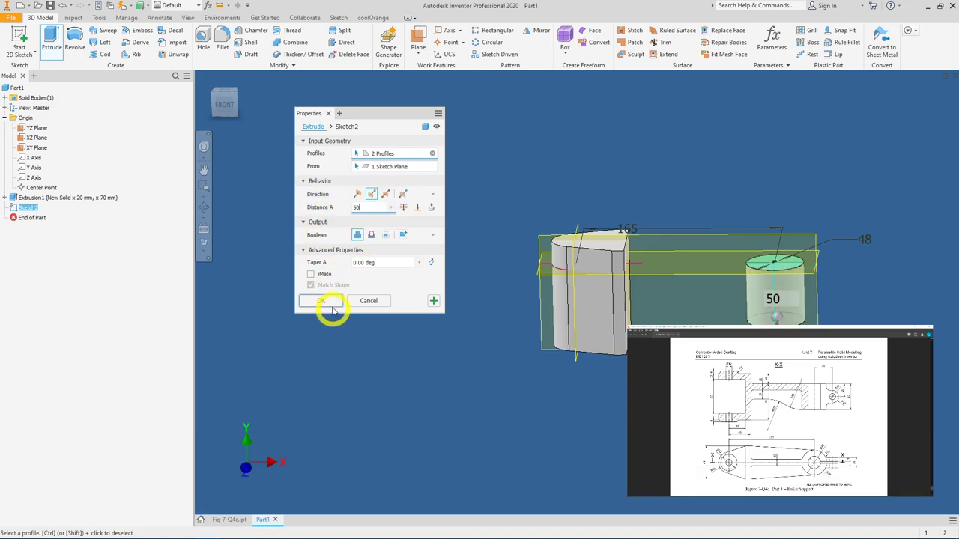
{"action": "left_click", "coordinate": [329, 301]}
Start a new sketch on the XZ plane.
{"action": "middle_click_drag", "start_coordinate": [847, 320], "coordinate": [847, 343], "text": "shift"}
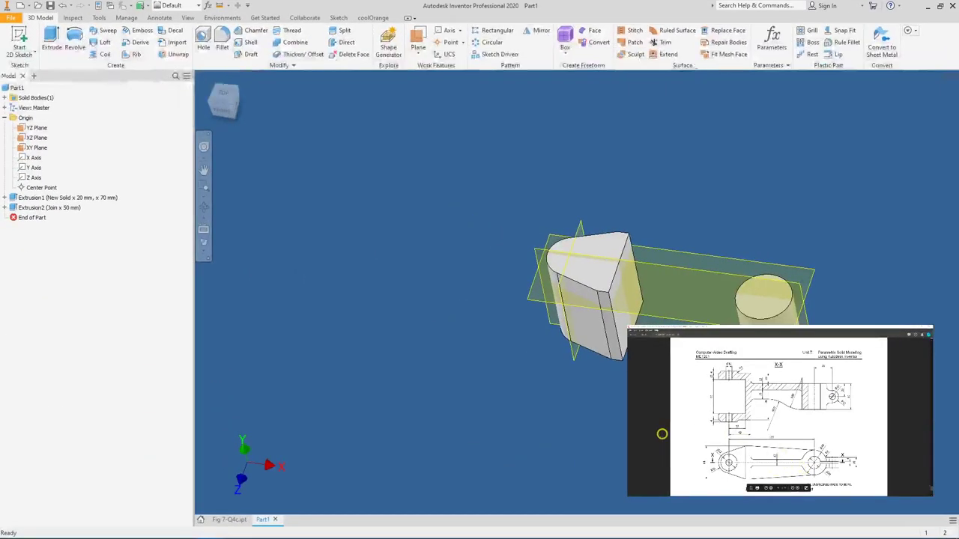
{"action": "middle_click_drag", "start_coordinate": [809, 315], "coordinate": [809, 263], "text": "shift"}
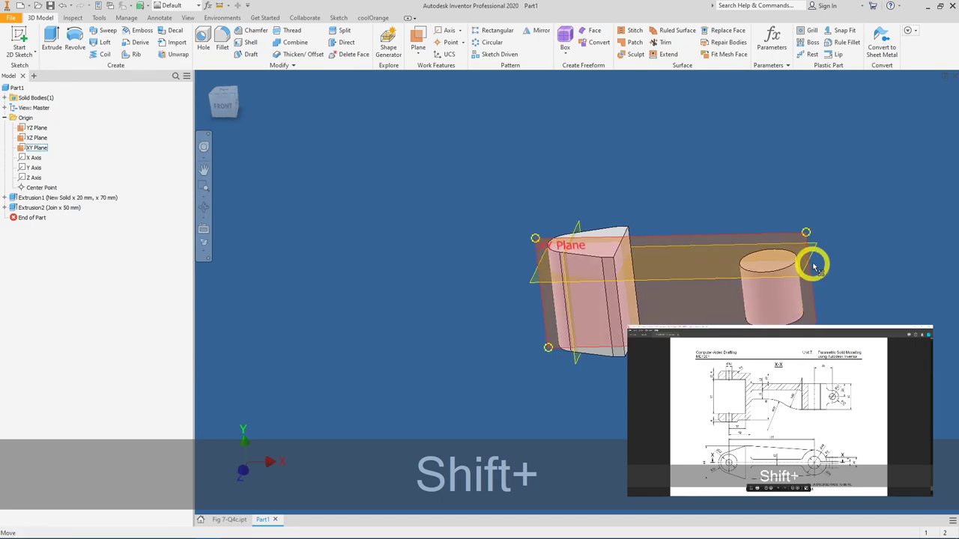
{"action": "left_click", "coordinate": [816, 260]}
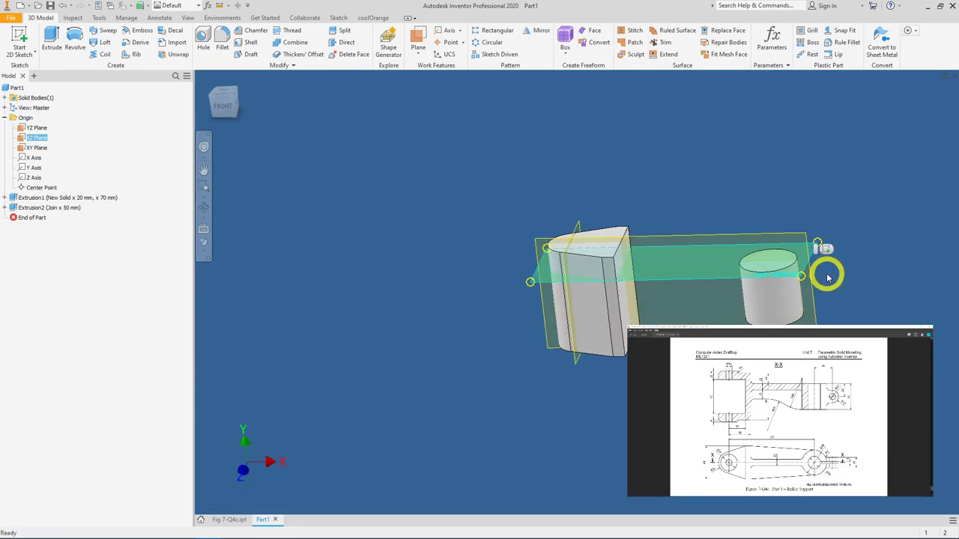
{"action": "left_click", "coordinate": [826, 252]}
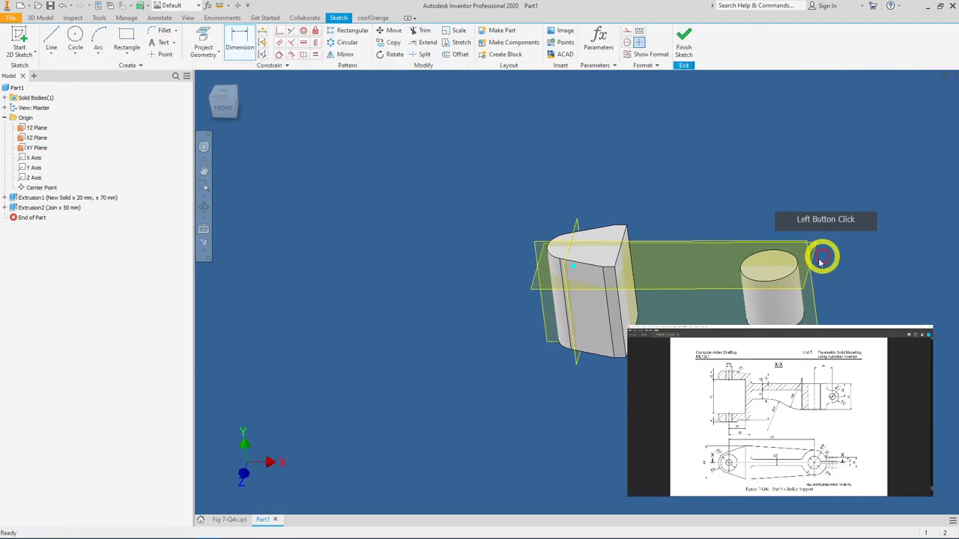
Sketch a line about 125 mm long from the rear corner of the body's flat end, tangent to the rear side of the cylinder's circle.
{"action": "left_click", "coordinate": [51, 36]}
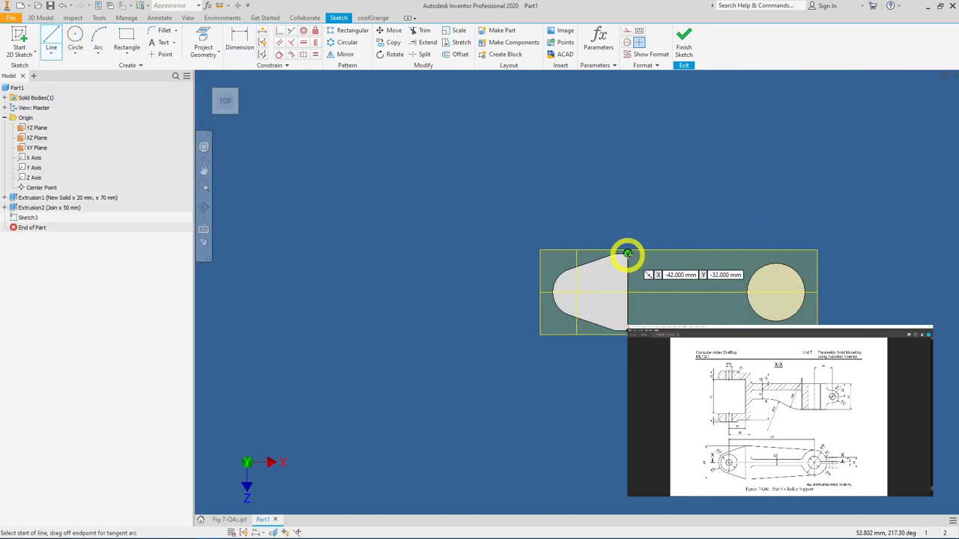
{"action": "left_click", "coordinate": [627, 254]}
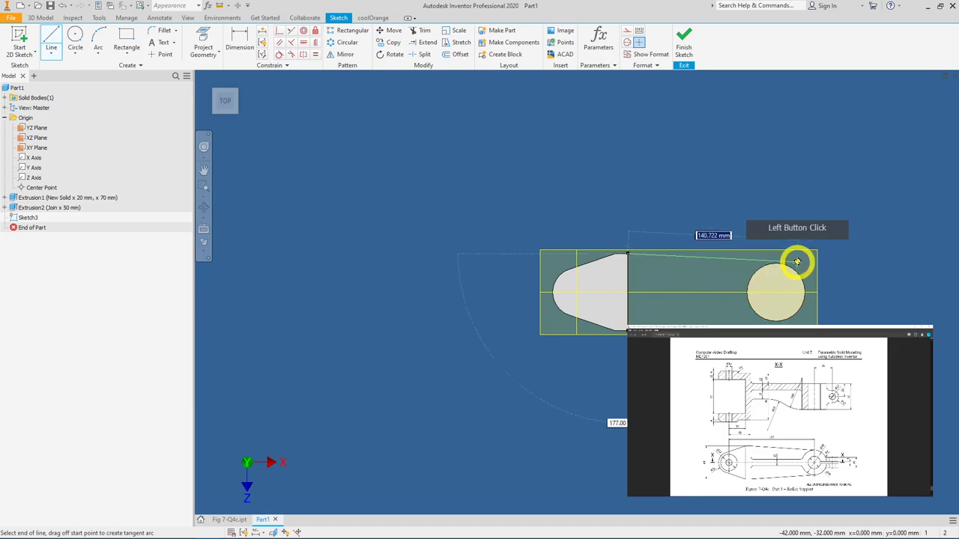
{"action": "scroll", "coordinate": [796, 261], "scroll_direction": "up", "scroll_amount": 5}
{"action": "scroll", "coordinate": [742, 268], "scroll_direction": "up", "scroll_amount": 2}
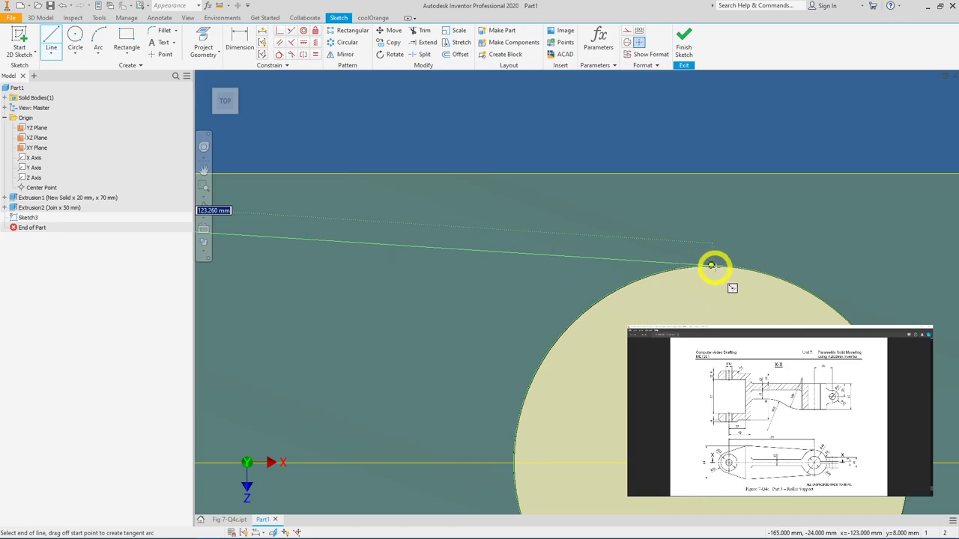
{"action": "scroll", "coordinate": [715, 263], "scroll_direction": "up", "scroll_amount": 2}
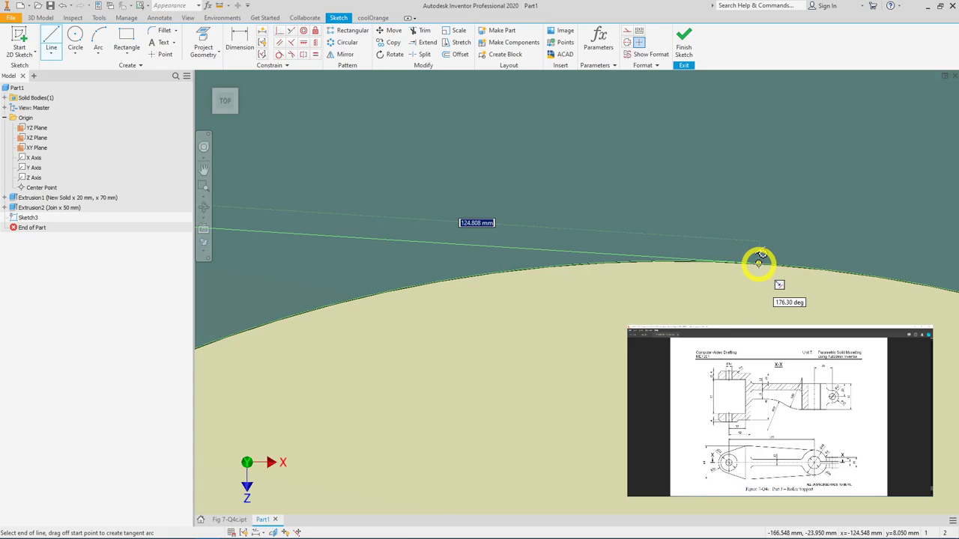
{"action": "left_click", "coordinate": [759, 262]}
{"action": "scroll", "coordinate": [799, 207], "scroll_direction": "down", "scroll_amount": 4}
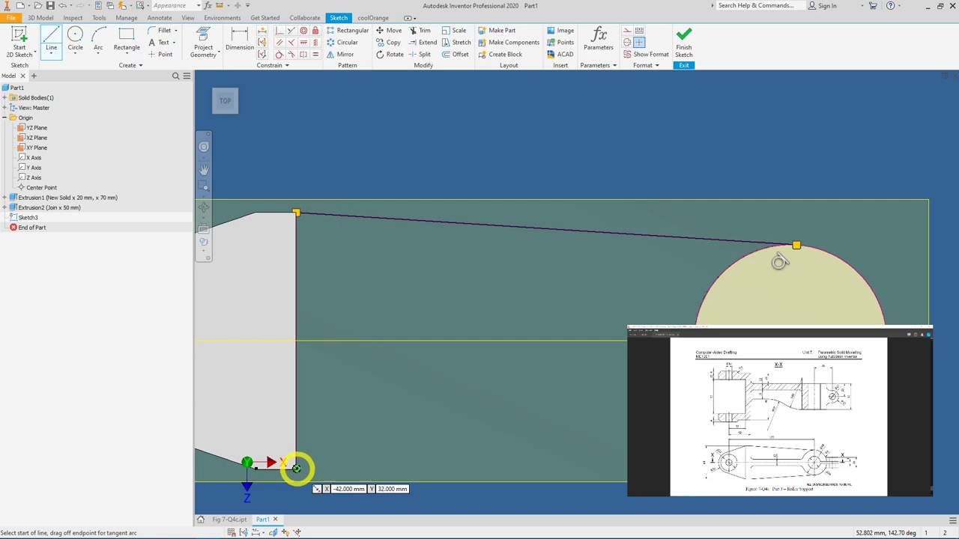
Sketch a second line about 124 mm long from the front corner of the body's flat end to just outside the cylinder's front side.
{"action": "left_click", "coordinate": [296, 468]}
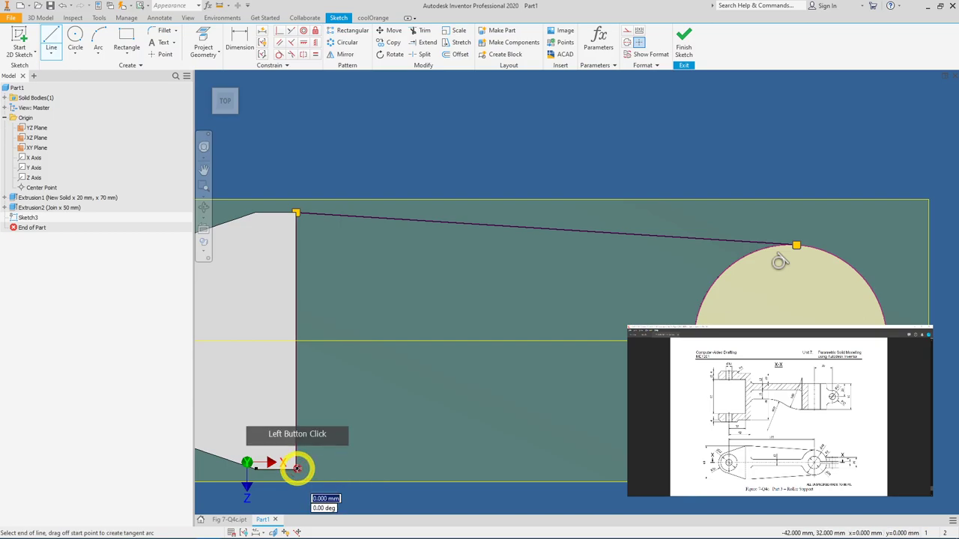
{"action": "scroll", "coordinate": [618, 408], "scroll_direction": "up", "scroll_amount": 3}
{"action": "middle_click_drag", "start_coordinate": [597, 504], "coordinate": [607, 404]}
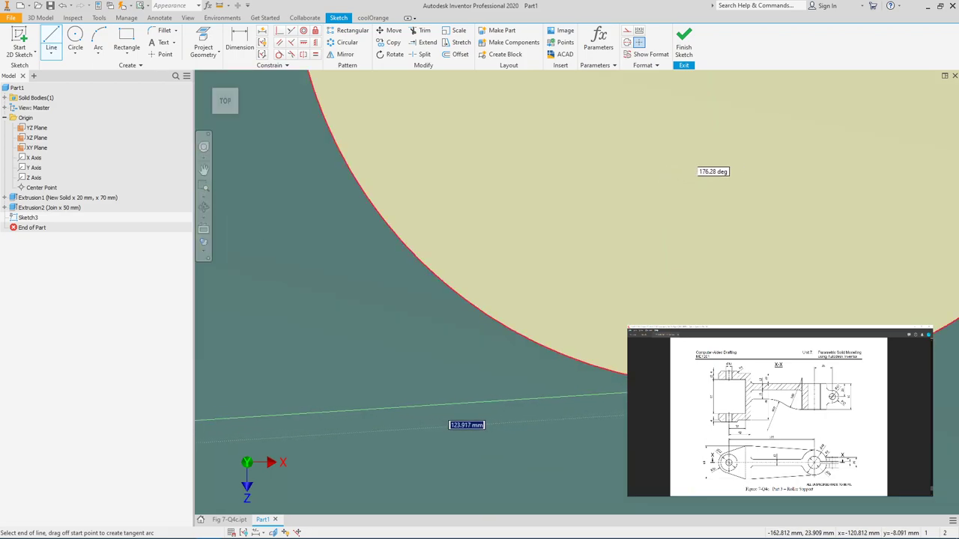
{"action": "scroll", "coordinate": [747, 216], "scroll_direction": "down", "scroll_amount": 5}
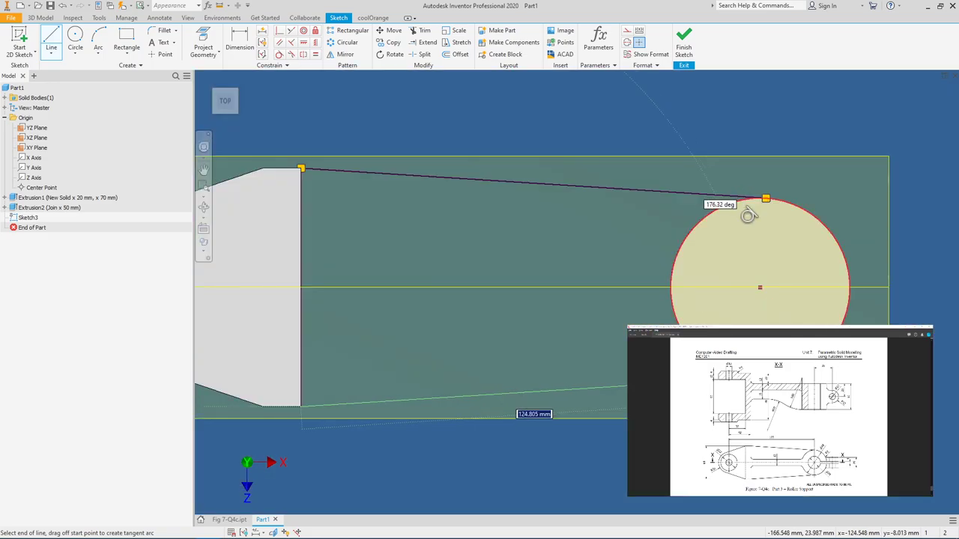
{"action": "scroll", "coordinate": [748, 216], "scroll_direction": "up", "scroll_amount": 5}
{"action": "left_click", "coordinate": [746, 380]}
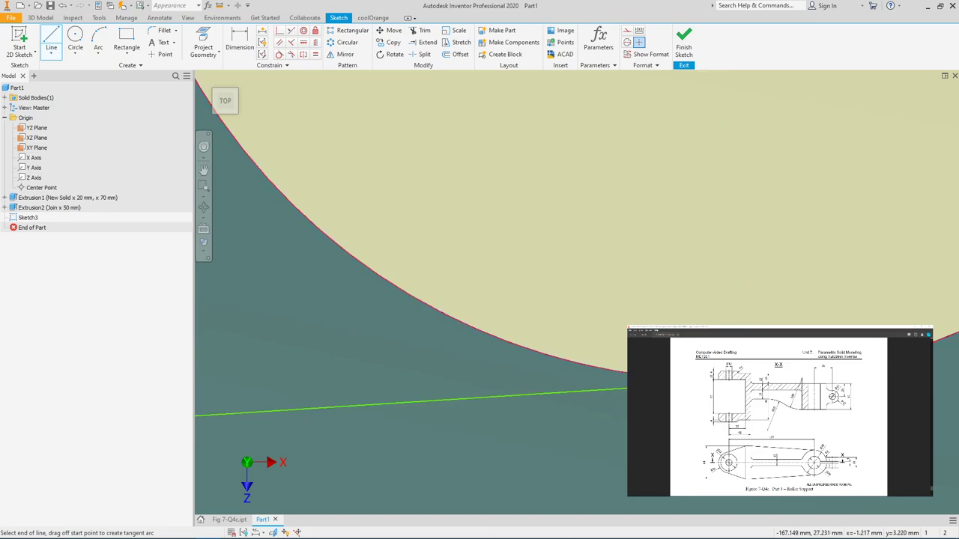
{"action": "right_click", "coordinate": [741, 299]}
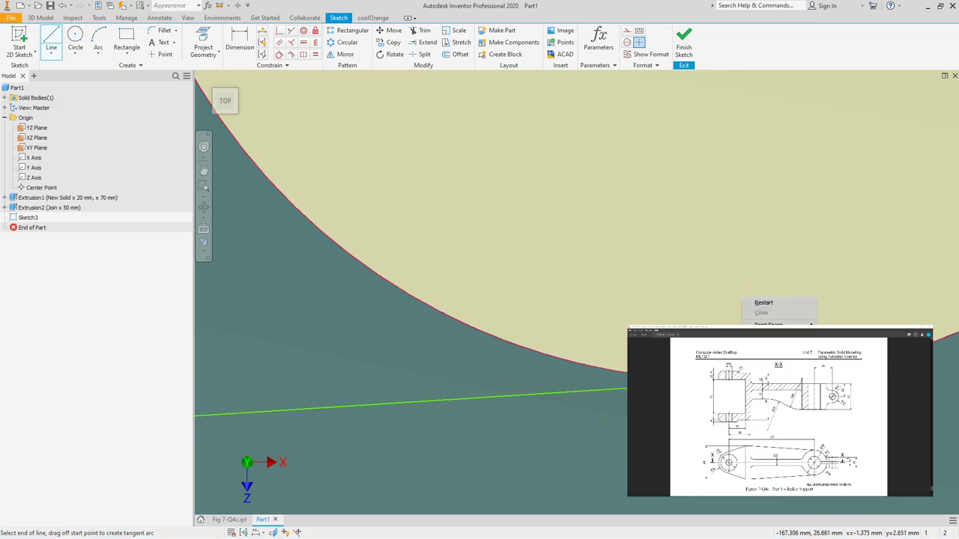
{"action": "key", "text": "Escape"}
Constrain the front line's free endpoint coincident with the cylinder's circular edge.
{"action": "left_click_drag", "start_coordinate": [712, 384], "coordinate": [712, 431]}
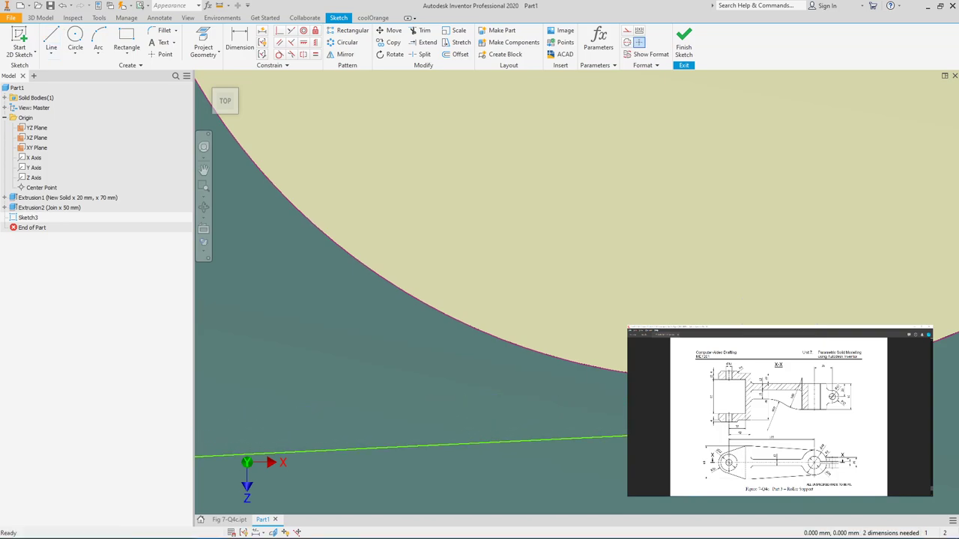
{"action": "left_click", "coordinate": [278, 34]}
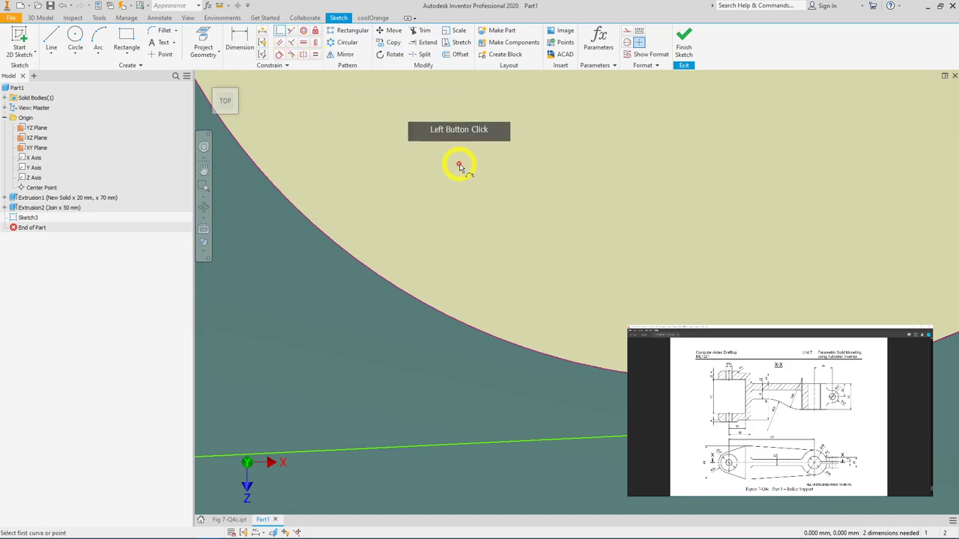
{"action": "left_click", "coordinate": [711, 431]}
{"action": "left_click", "coordinate": [607, 262]}
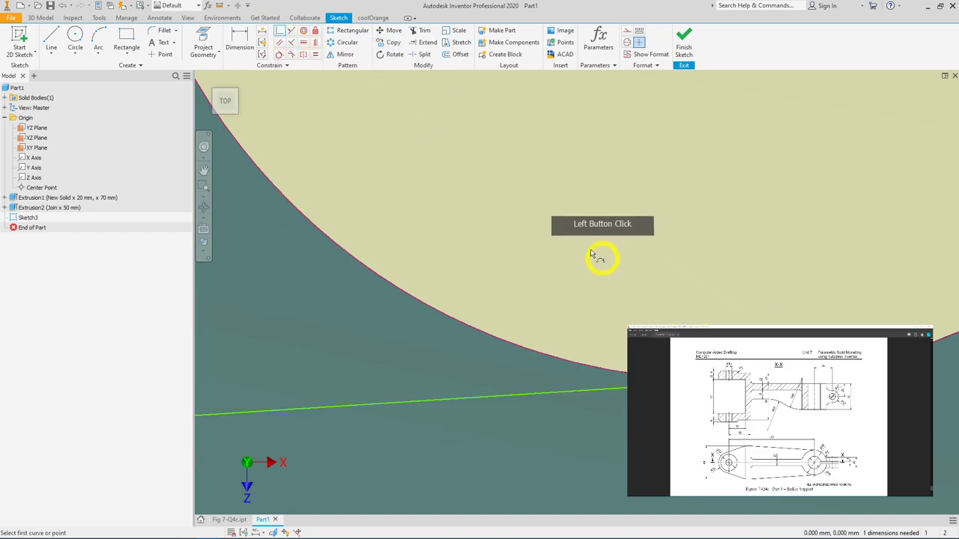
Make the front line tangent to the cylinder's circle and slice the graphics at the sketch plane.
{"action": "left_click", "coordinate": [279, 56]}
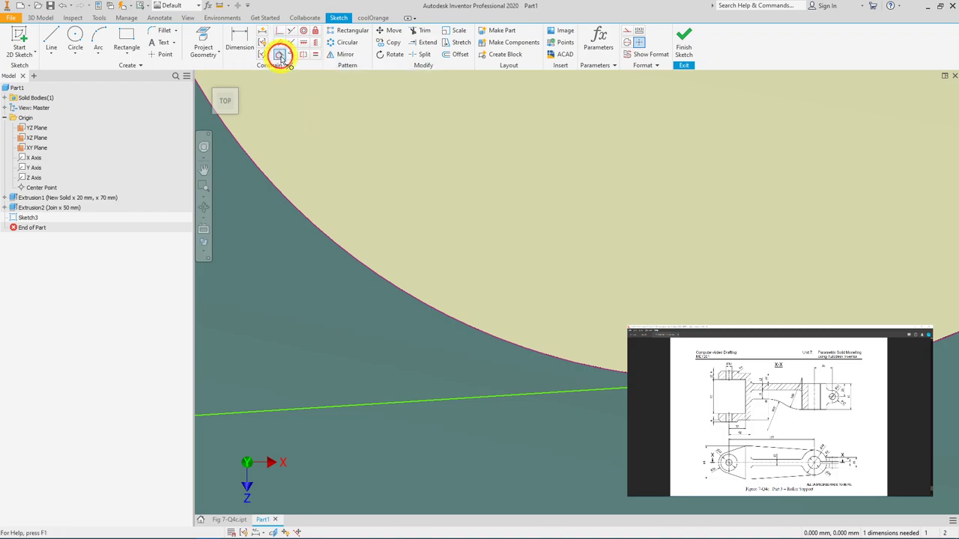
{"action": "left_click", "coordinate": [412, 401]}
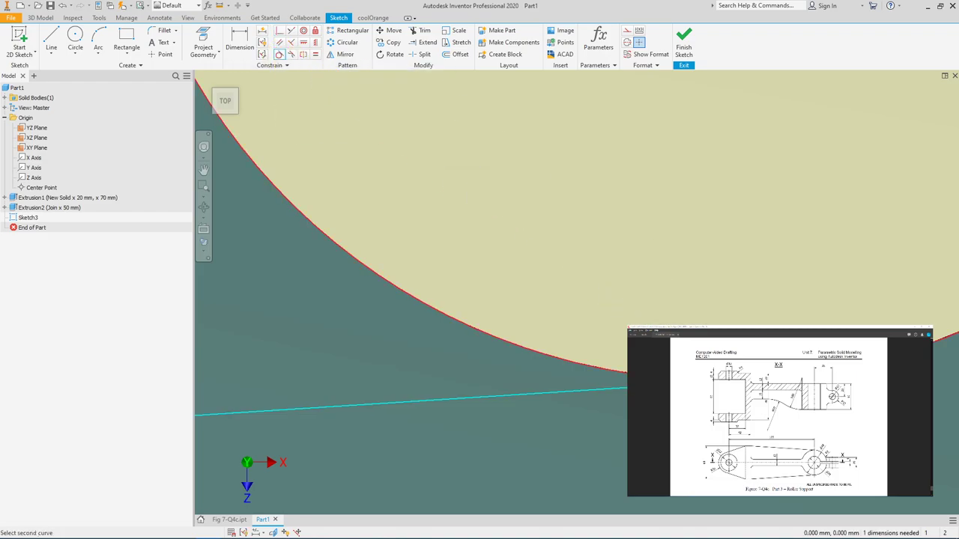
{"action": "left_click", "coordinate": [419, 298]}
{"action": "scroll", "coordinate": [560, 388], "scroll_direction": "down", "scroll_amount": 5}
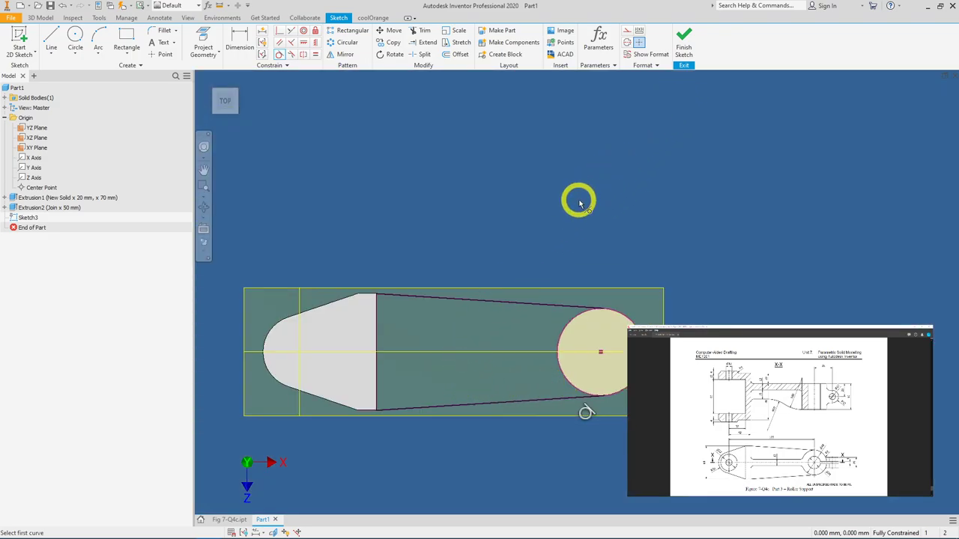
{"action": "key", "text": "F7"}
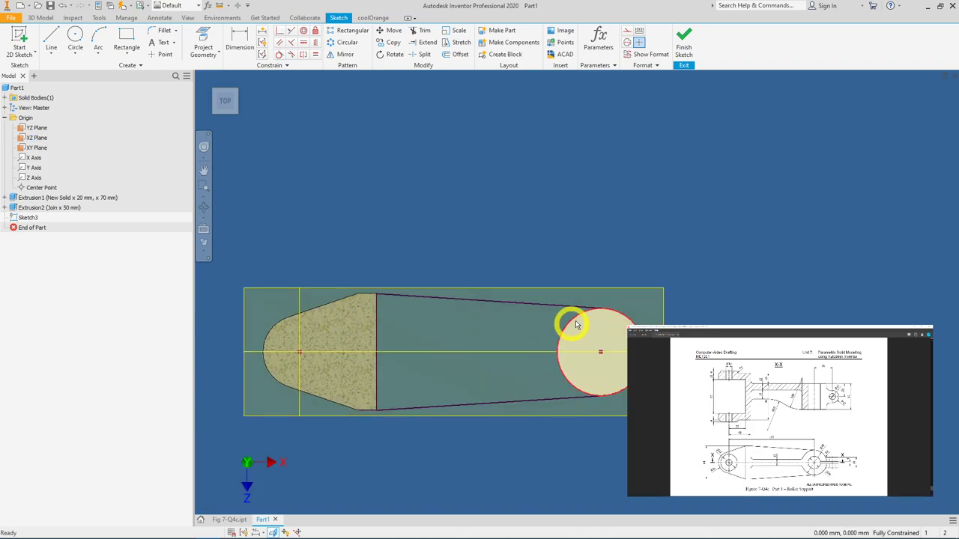
Finish the sketch and extrude the arm profile between body and cylinder 12 mm in the flipped direction, joined to the solid.
{"action": "left_click", "coordinate": [683, 51]}
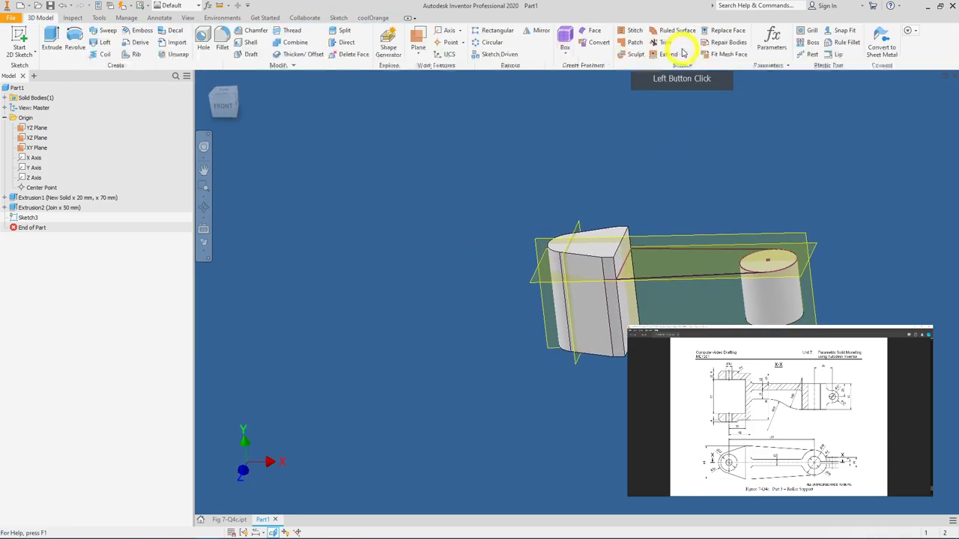
{"action": "left_click", "coordinate": [50, 39]}
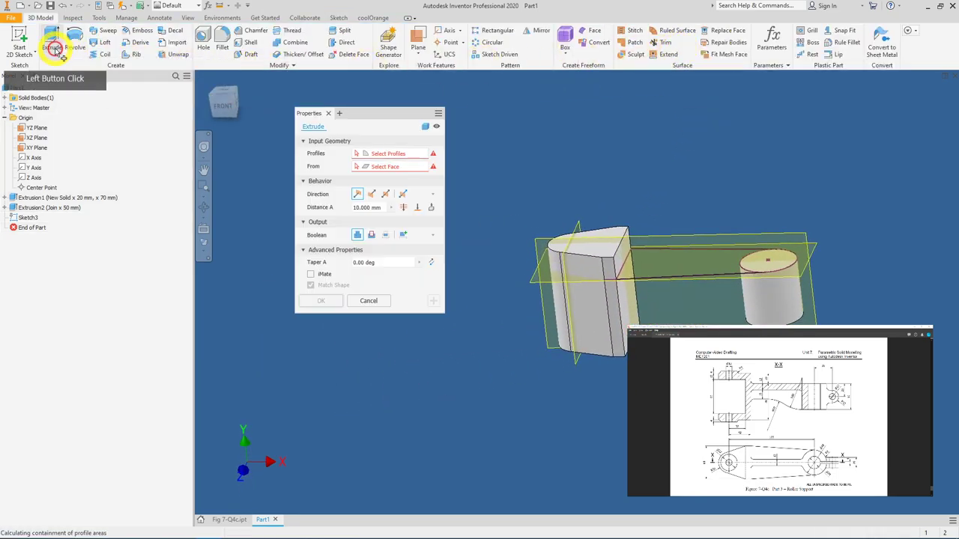
{"action": "left_click", "coordinate": [654, 267]}
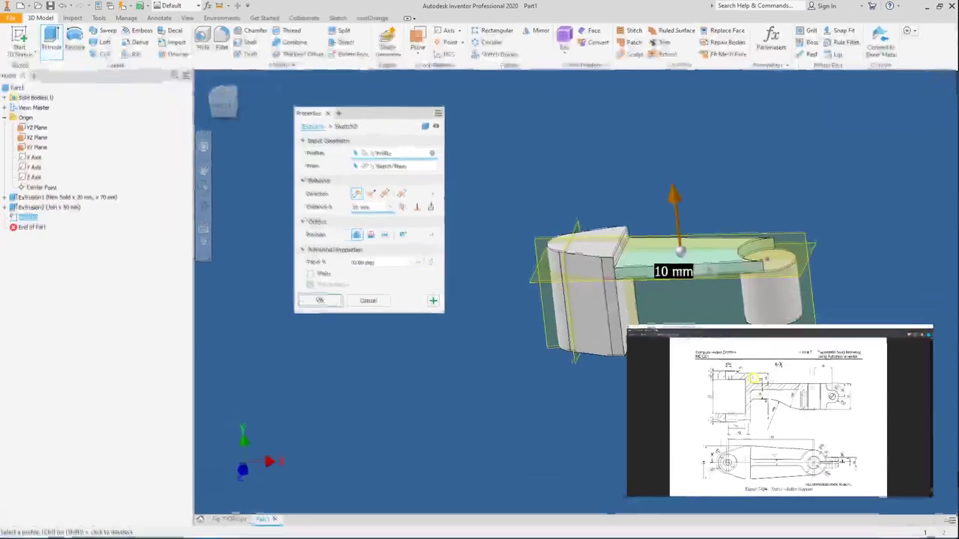
{"action": "left_click", "coordinate": [364, 209]}
{"action": "type", "text": "12"}
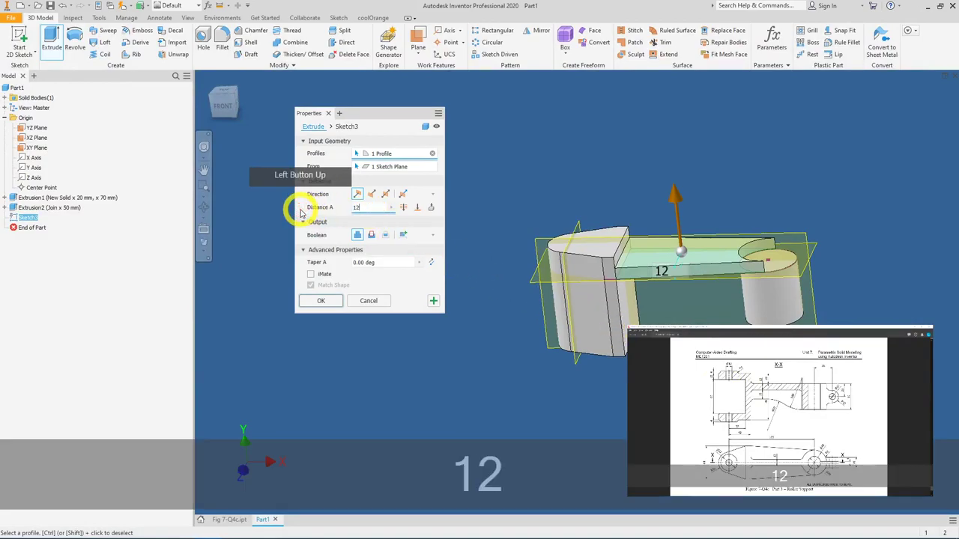
{"action": "middle_click_drag", "start_coordinate": [669, 246], "coordinate": [702, 222], "text": "shift"}
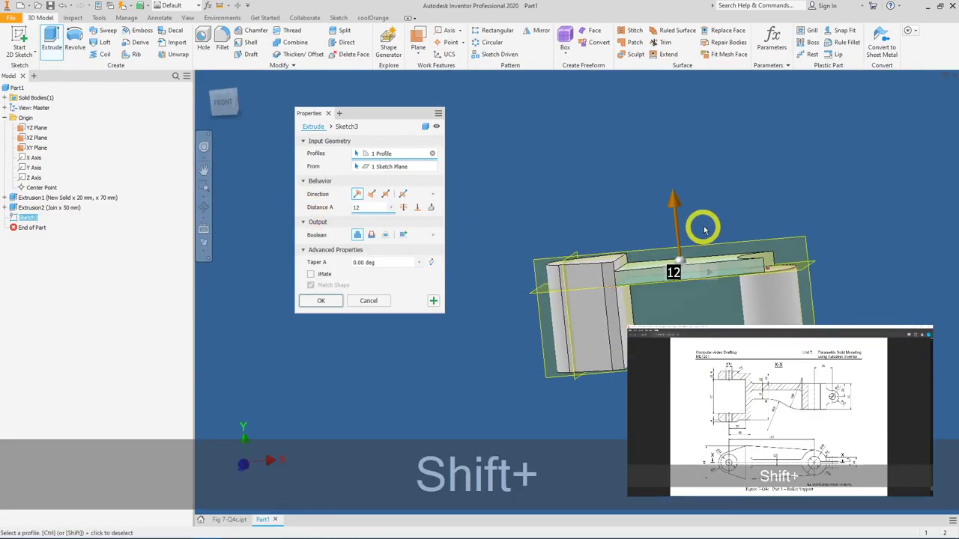
{"action": "left_click", "coordinate": [372, 194]}
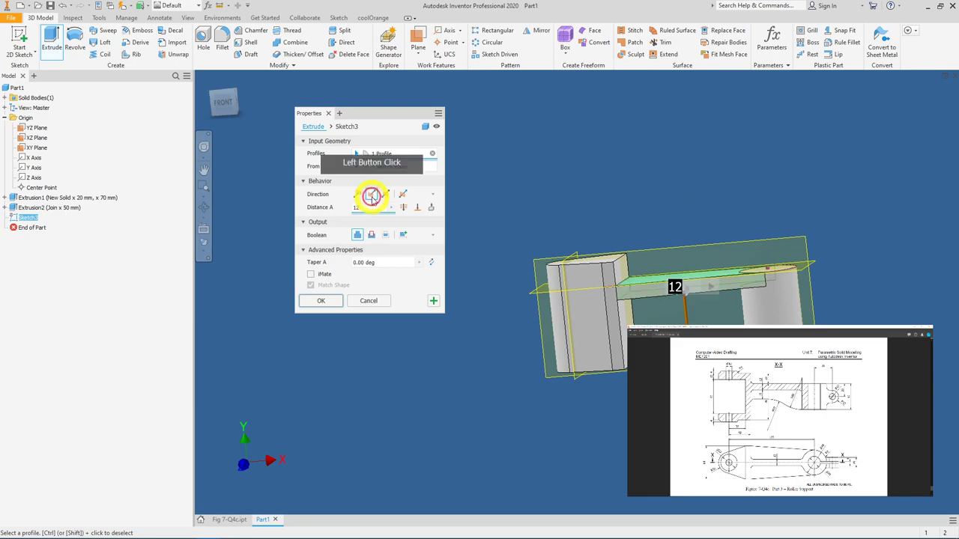
{"action": "left_click", "coordinate": [331, 300]}
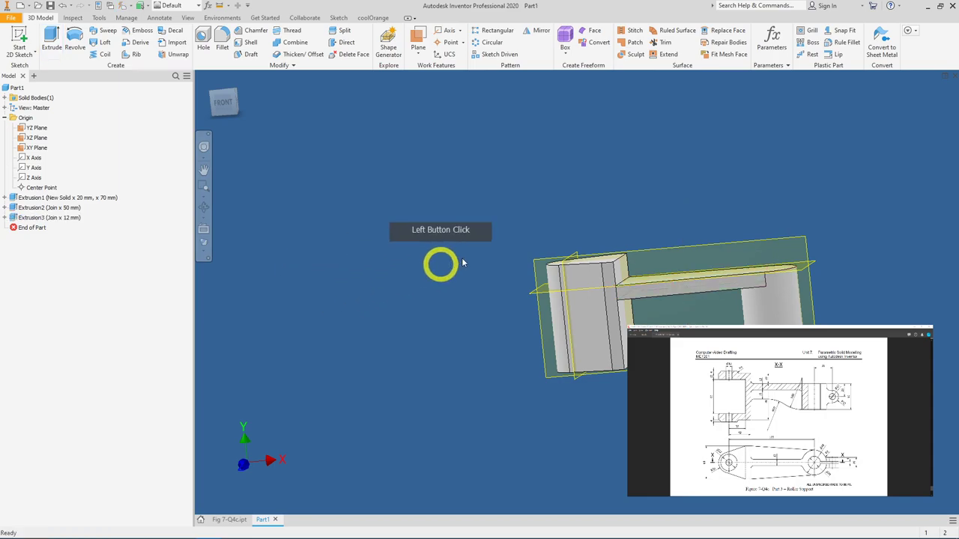
Start a sketch on the base body's top face and draw a circle centred on the origin, inside the rounded end.
{"action": "middle_click_drag", "start_coordinate": [660, 200], "coordinate": [688, 214], "text": "shift"}
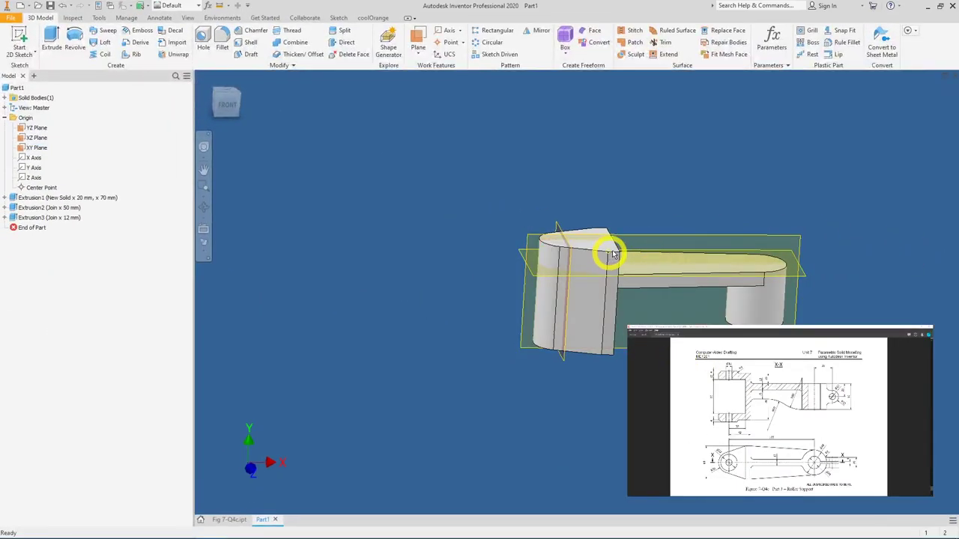
{"action": "scroll", "coordinate": [576, 255], "scroll_direction": "up", "scroll_amount": 4}
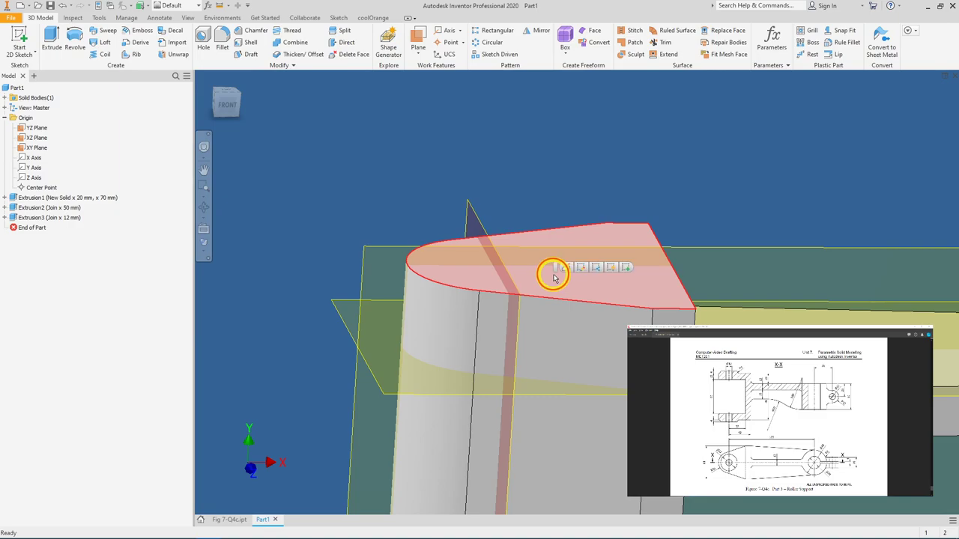
{"action": "left_click", "coordinate": [554, 278]}
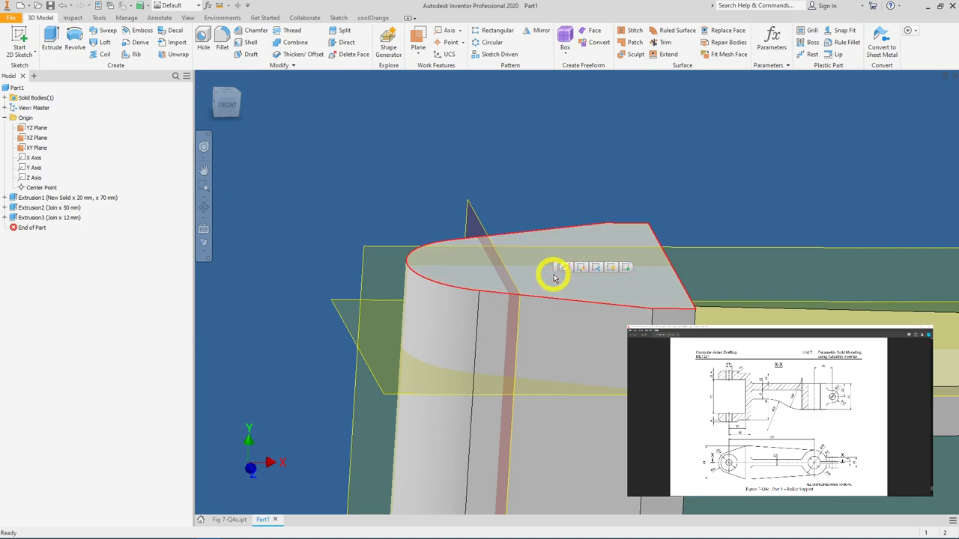
{"action": "left_click", "coordinate": [626, 268]}
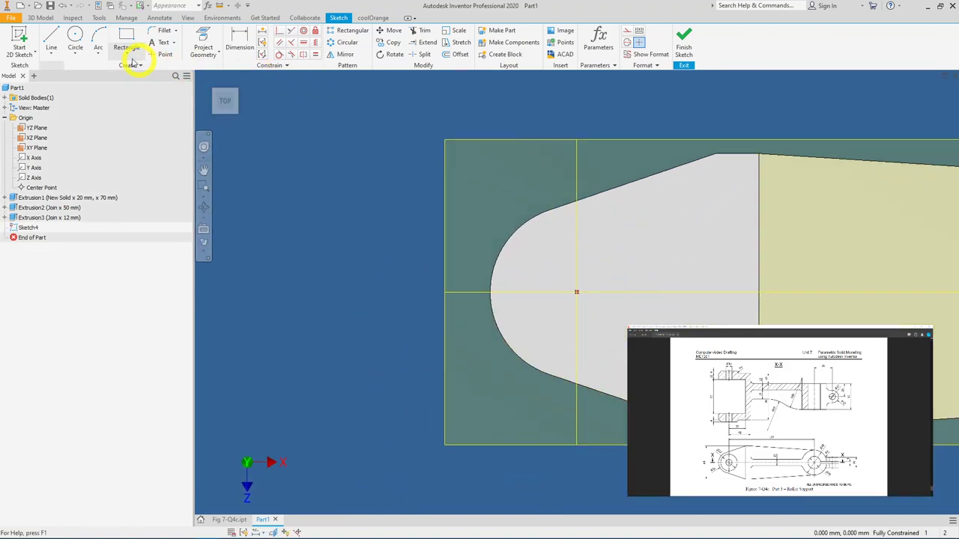
{"action": "left_click", "coordinate": [75, 34]}
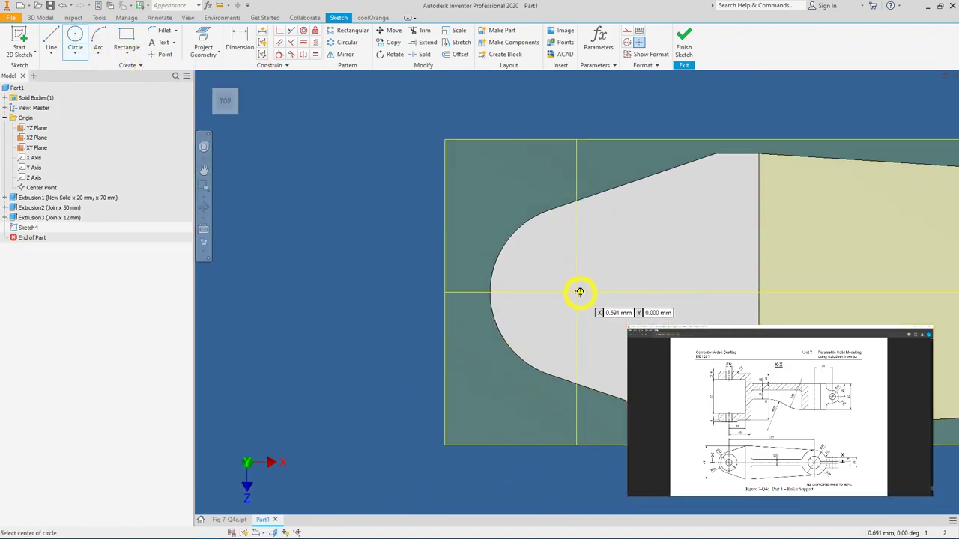
{"action": "left_click", "coordinate": [576, 292]}
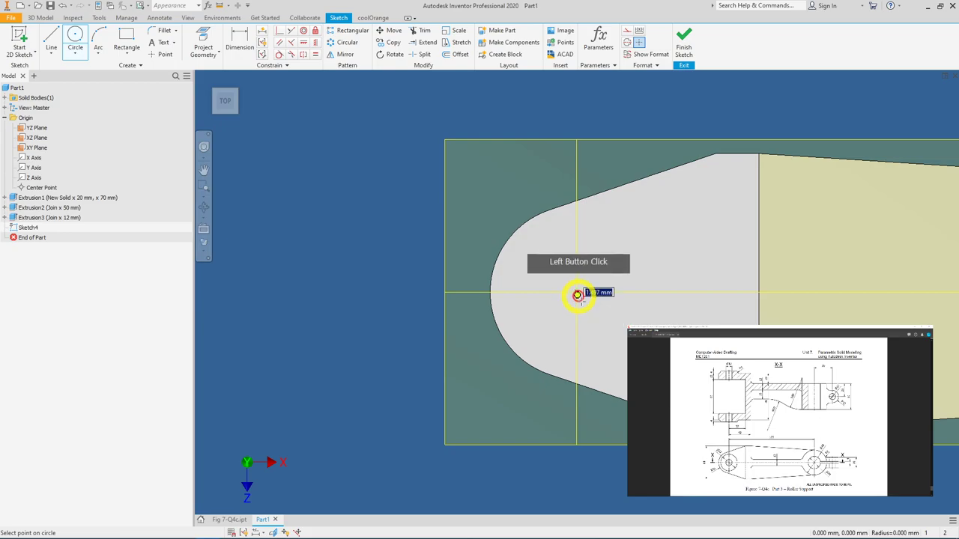
{"action": "left_click", "coordinate": [623, 351]}
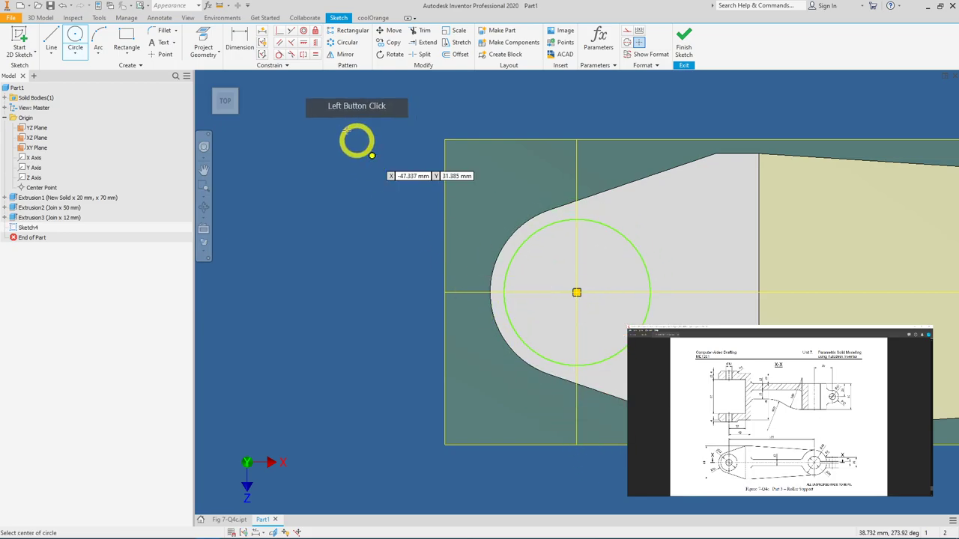
Dimension the circle on the base body's top face with a diameter of 32 mm.
{"action": "left_click", "coordinate": [240, 42]}
{"action": "left_click", "coordinate": [509, 312]}
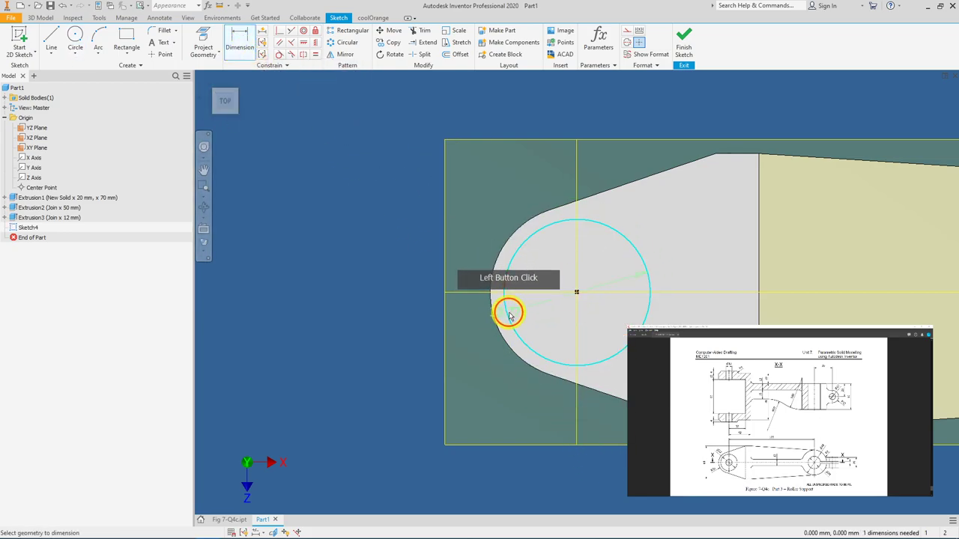
{"action": "left_click", "coordinate": [463, 372]}
{"action": "type", "text": "32"}
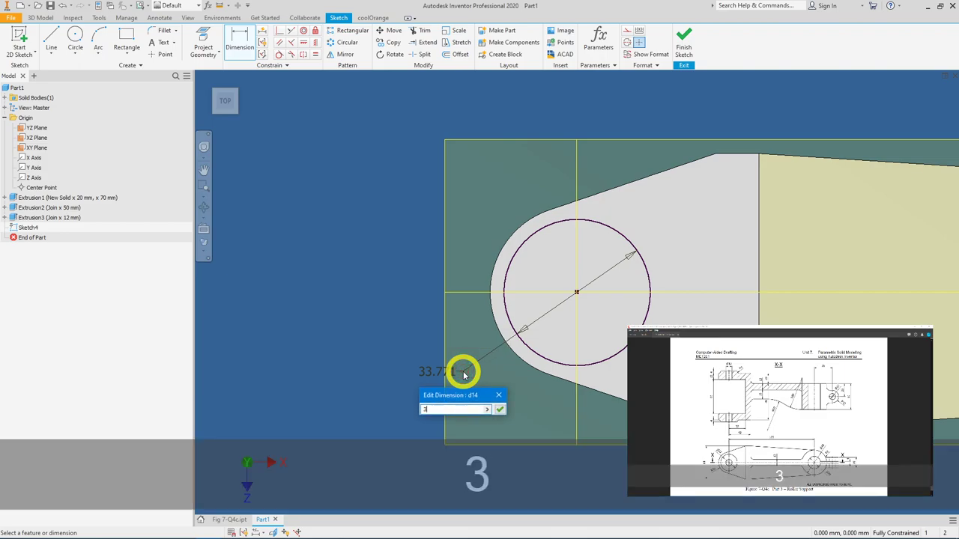
{"action": "left_click", "coordinate": [500, 409]}
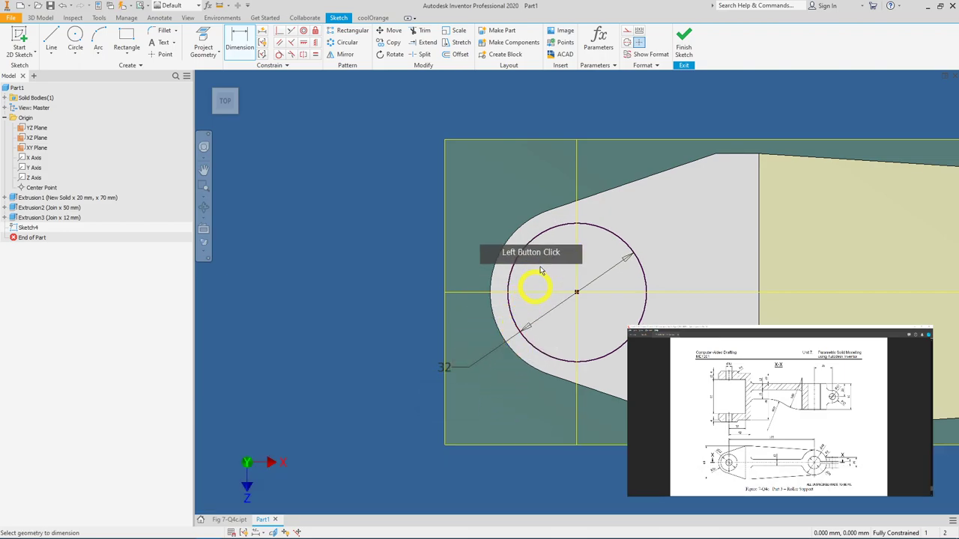
Finish the sketch and extrude the circle 4 mm outward from the top face as a boss joined to the solid.
{"action": "left_click", "coordinate": [685, 46]}
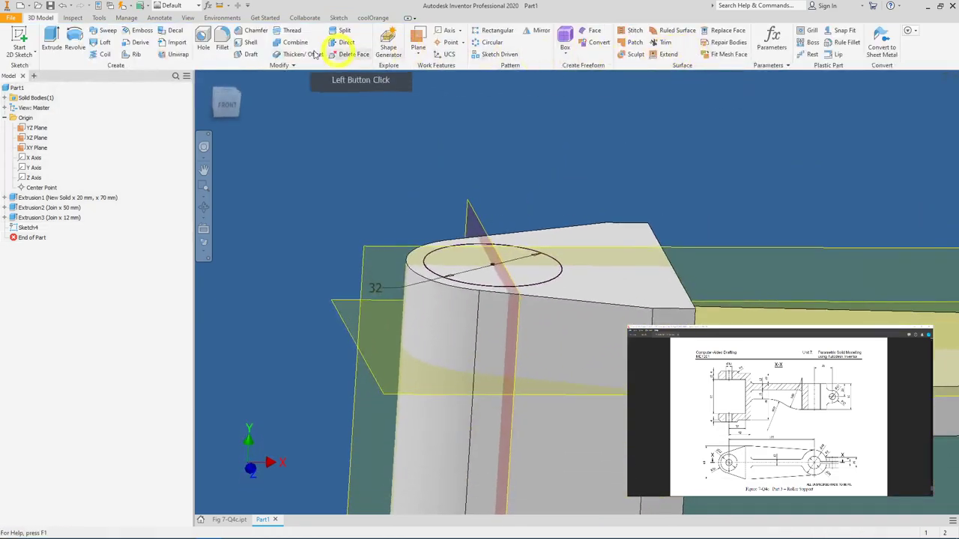
{"action": "left_click", "coordinate": [51, 42]}
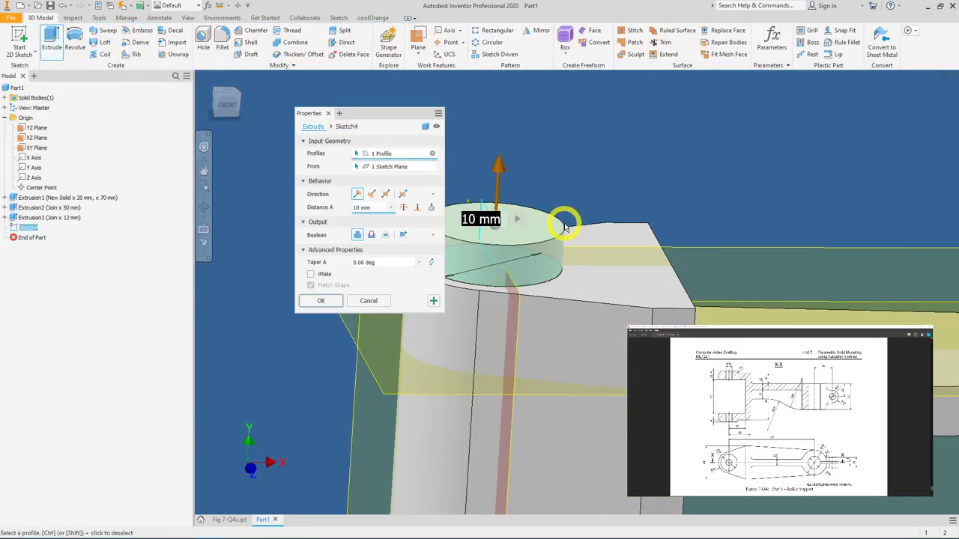
{"action": "type", "text": "4"}
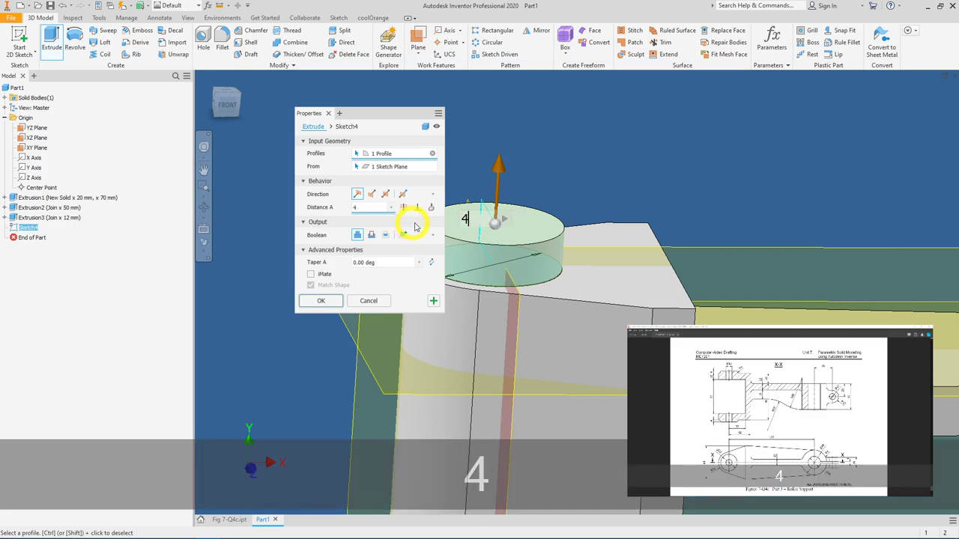
{"action": "middle_click_drag", "start_coordinate": [681, 160], "coordinate": [738, 159]}
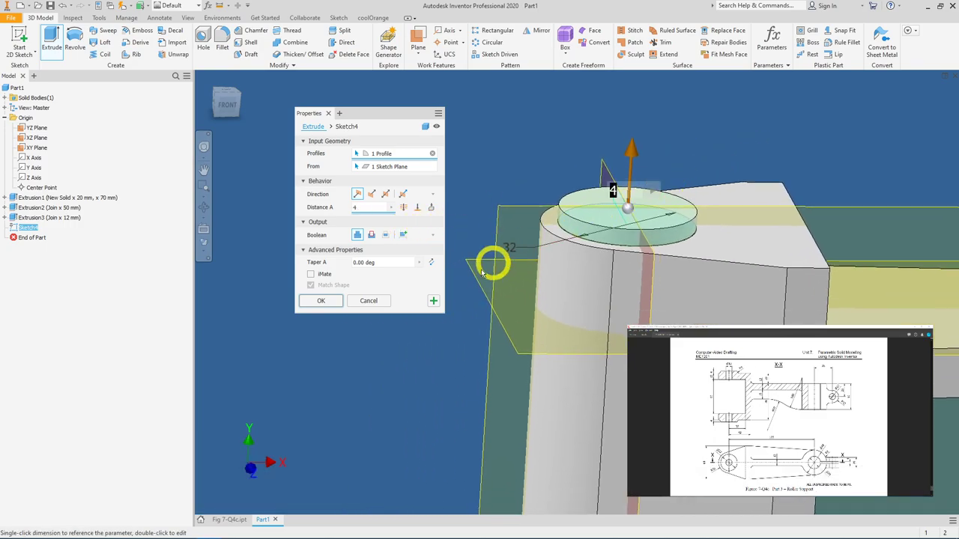
{"action": "left_click", "coordinate": [338, 302]}
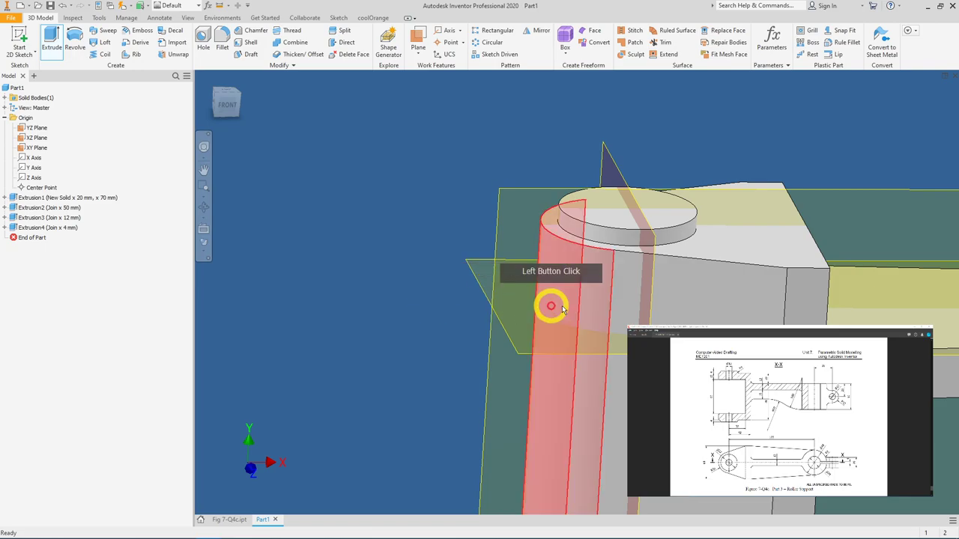
Start a sketch on the base body's bottom face and draw a circle centred on the origin, inside the rounded end.
{"action": "scroll", "coordinate": [546, 292], "scroll_direction": "down", "scroll_amount": 3}
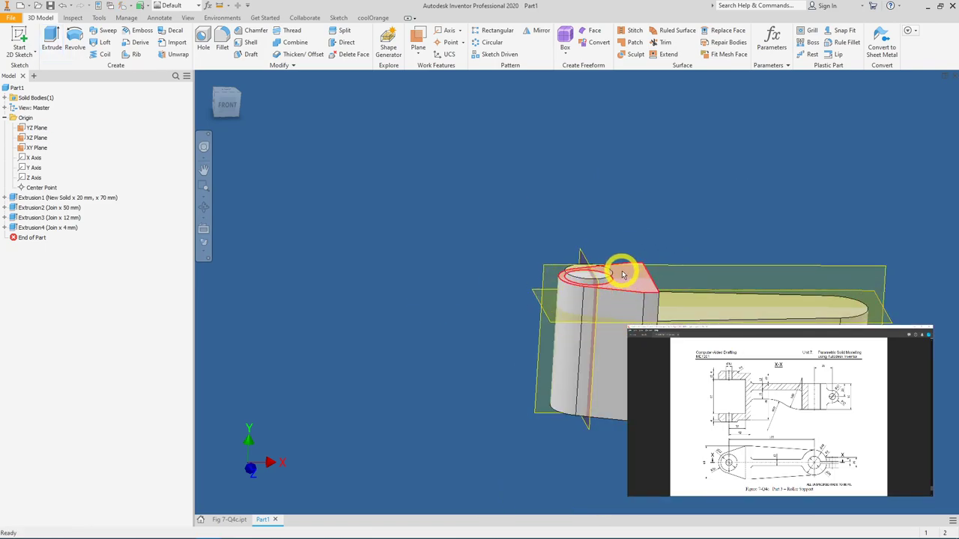
{"action": "middle_click_drag", "start_coordinate": [616, 296], "coordinate": [599, 311], "text": "shift"}
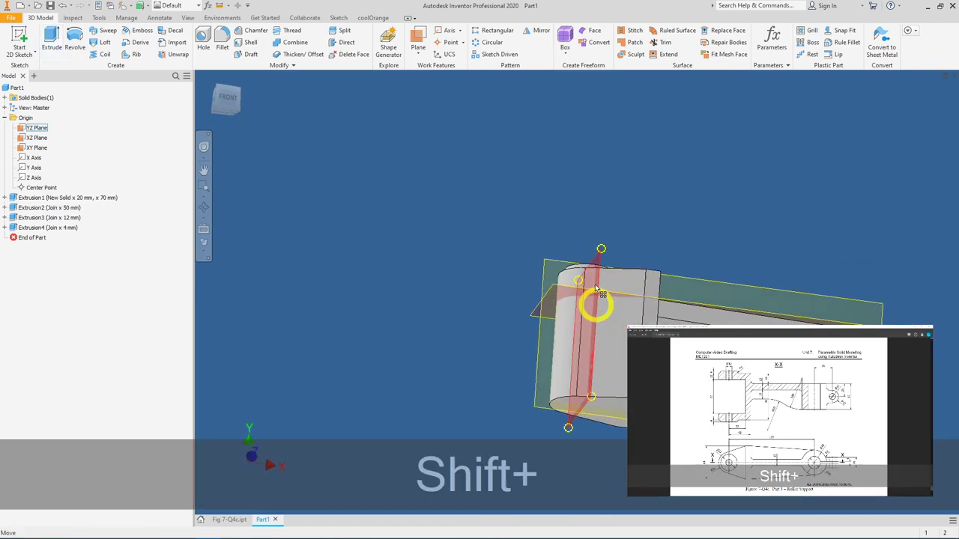
{"action": "left_click", "coordinate": [613, 411]}
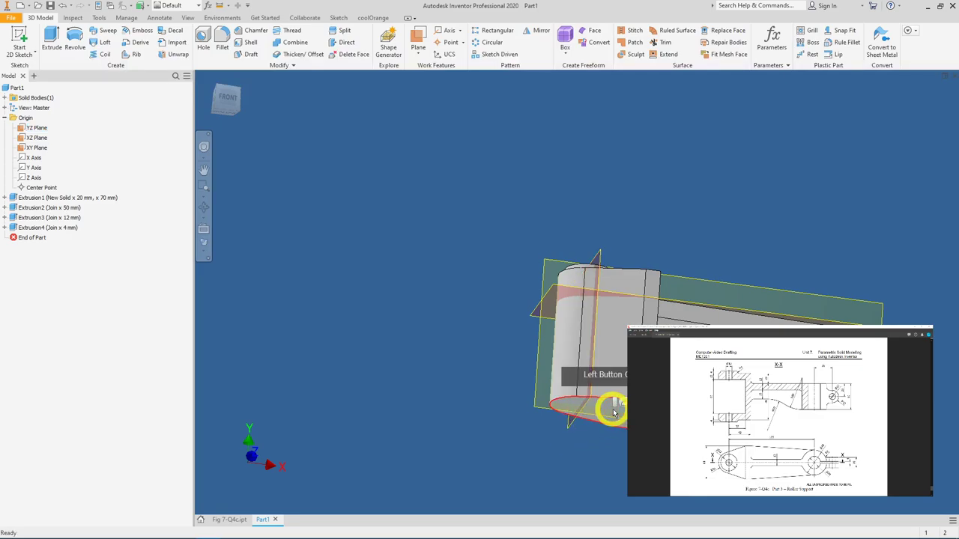
{"action": "left_click", "coordinate": [620, 402]}
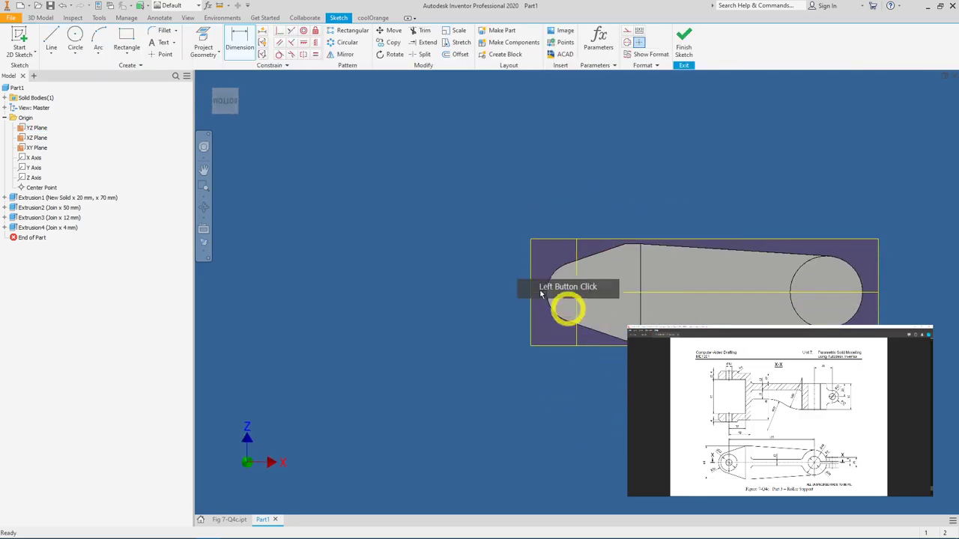
{"action": "left_click", "coordinate": [76, 39]}
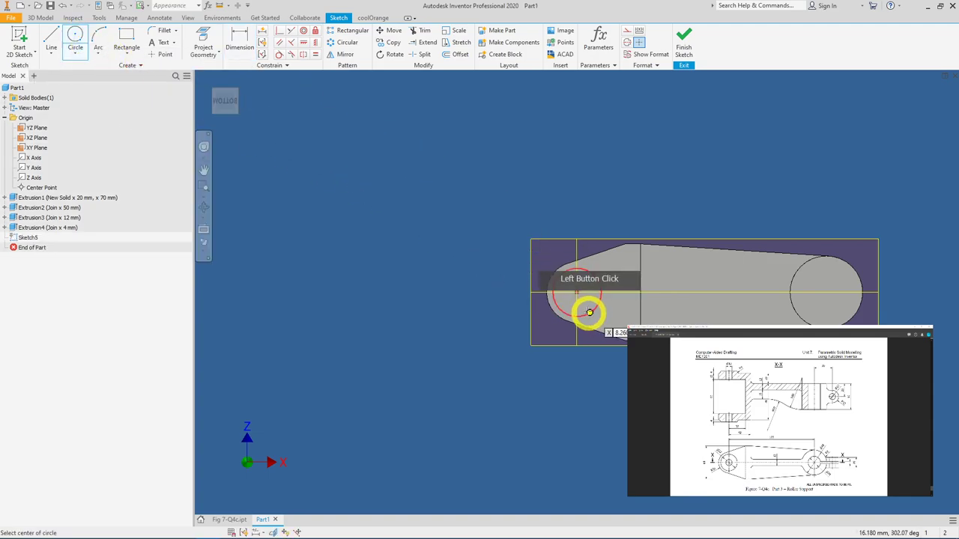
{"action": "scroll", "coordinate": [576, 292], "scroll_direction": "up", "scroll_amount": 3}
{"action": "left_click", "coordinate": [574, 286]}
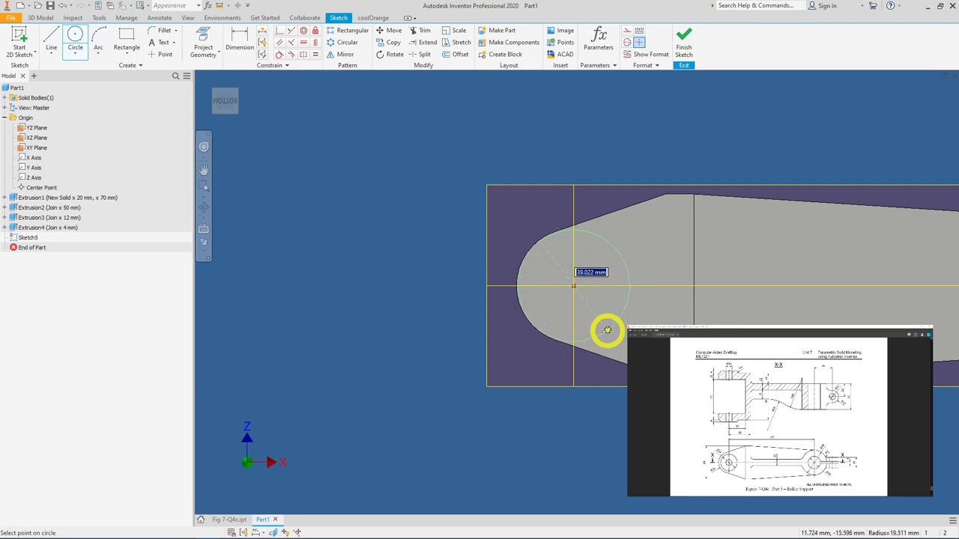
{"action": "left_click", "coordinate": [607, 325]}
Make the bottom circle equal in size to the circular edge of the boss on the top face.
{"action": "mouse_move", "coordinate": [681, 270]}
{"action": "middle_mouse_down", "text": "shift"}
{"action": "mouse_move", "coordinate": [660, 259]}
{"action": "mouse_move", "coordinate": [667, 287]}
{"action": "mouse_move", "coordinate": [659, 209]}
{"action": "middle_mouse_up", "text": "shift"}
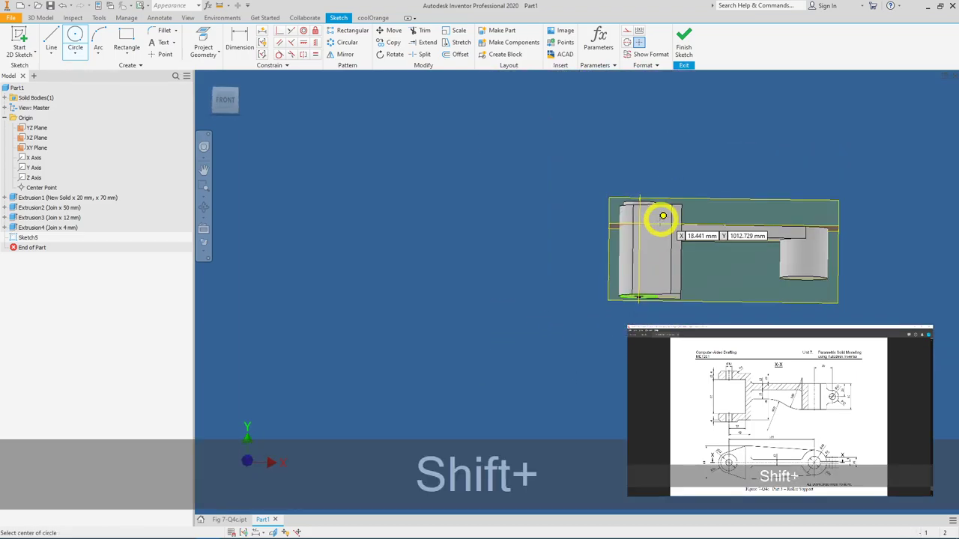
{"action": "scroll", "coordinate": [648, 201], "scroll_direction": "up", "scroll_amount": 5}
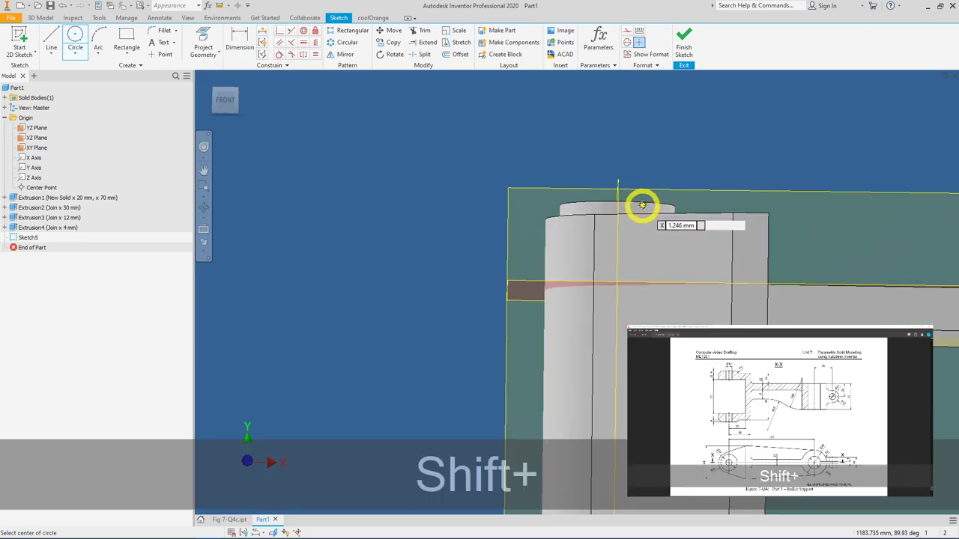
{"action": "scroll", "coordinate": [649, 204], "scroll_direction": "down", "scroll_amount": 5}
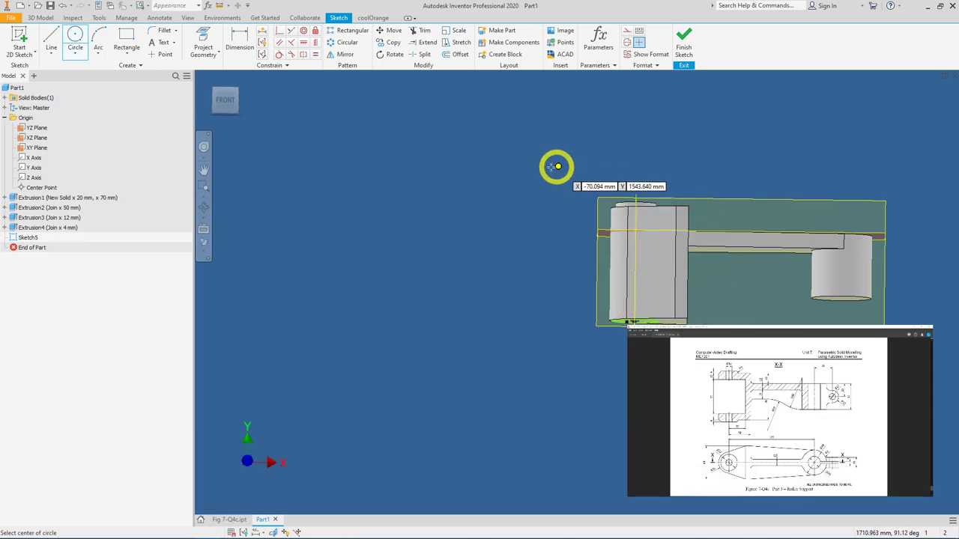
{"action": "left_click", "coordinate": [316, 56]}
{"action": "left_click", "coordinate": [631, 203]}
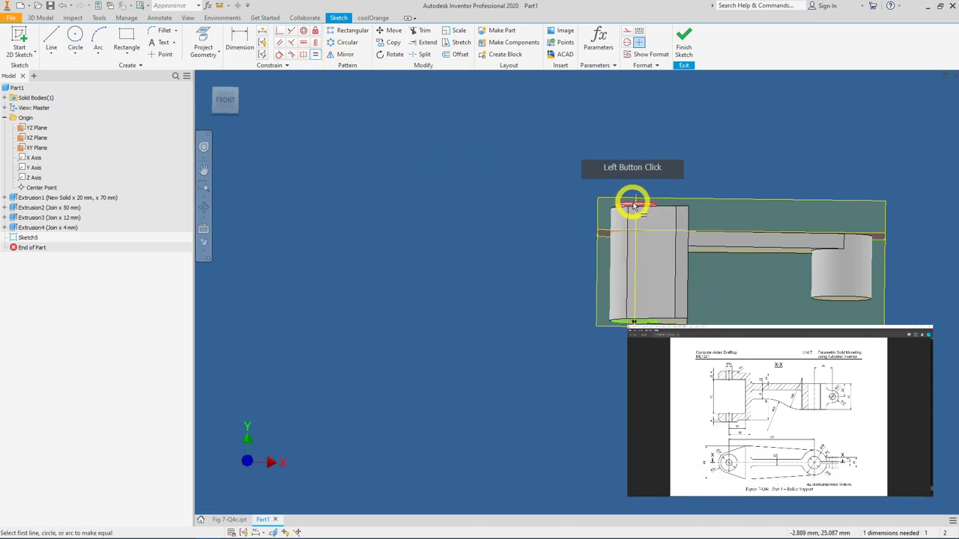
{"action": "left_click", "coordinate": [696, 320]}
{"action": "left_click", "coordinate": [655, 320]}
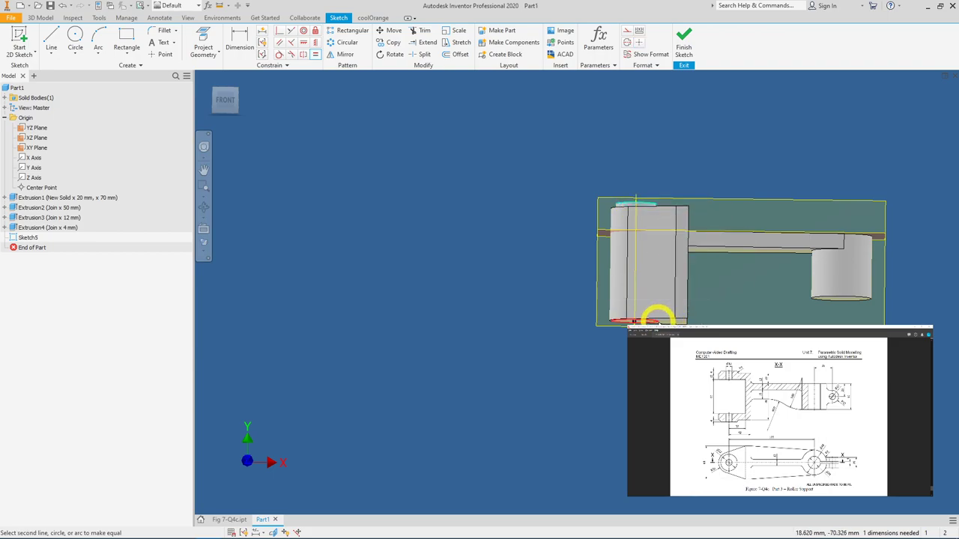
Finish the sketch and extrude the bottom circle 4 mm outward as a boss joined to the solid.
{"action": "middle_click_drag", "start_coordinate": [615, 321], "coordinate": [674, 274], "text": "shift"}
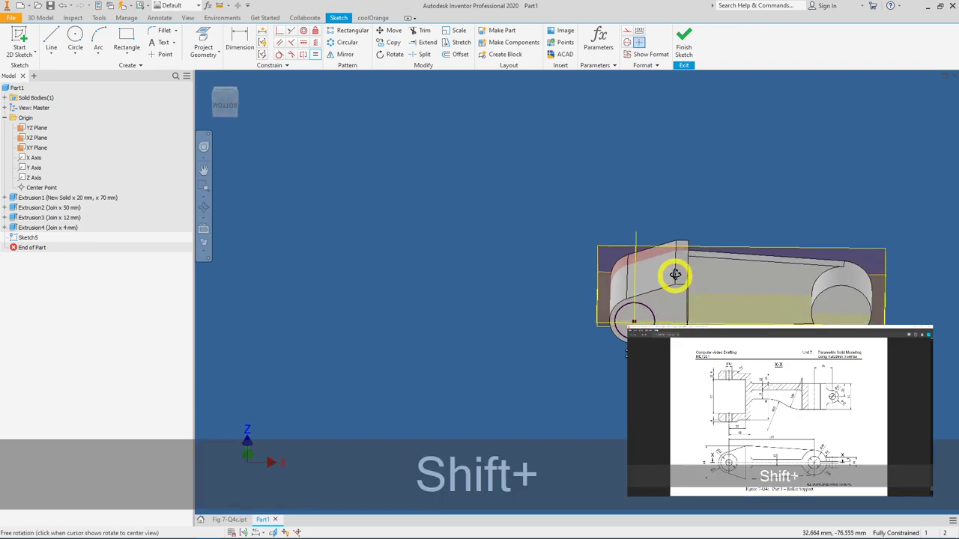
{"action": "scroll", "coordinate": [633, 312], "scroll_direction": "down", "scroll_amount": 5}
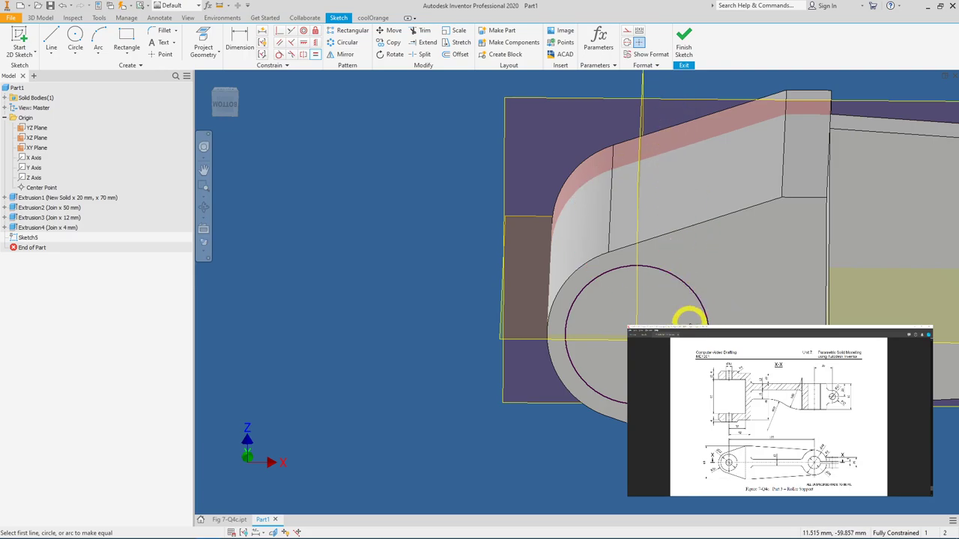
{"action": "left_click", "coordinate": [683, 43]}
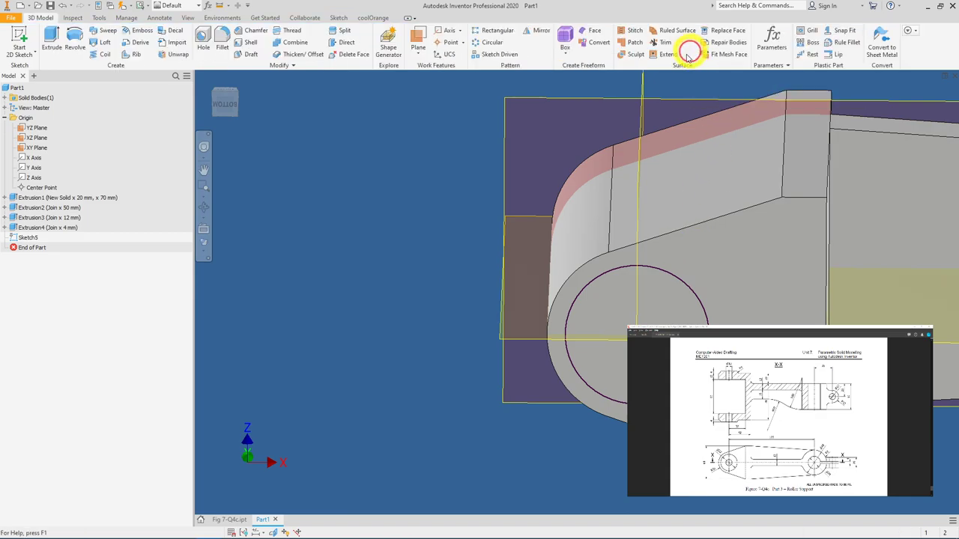
{"action": "left_click", "coordinate": [51, 41]}
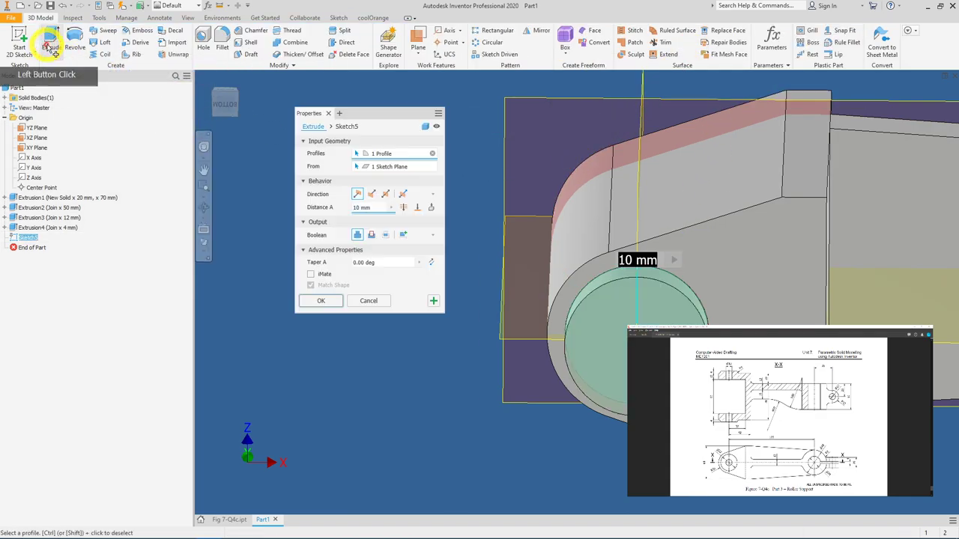
{"action": "type", "text": "4"}
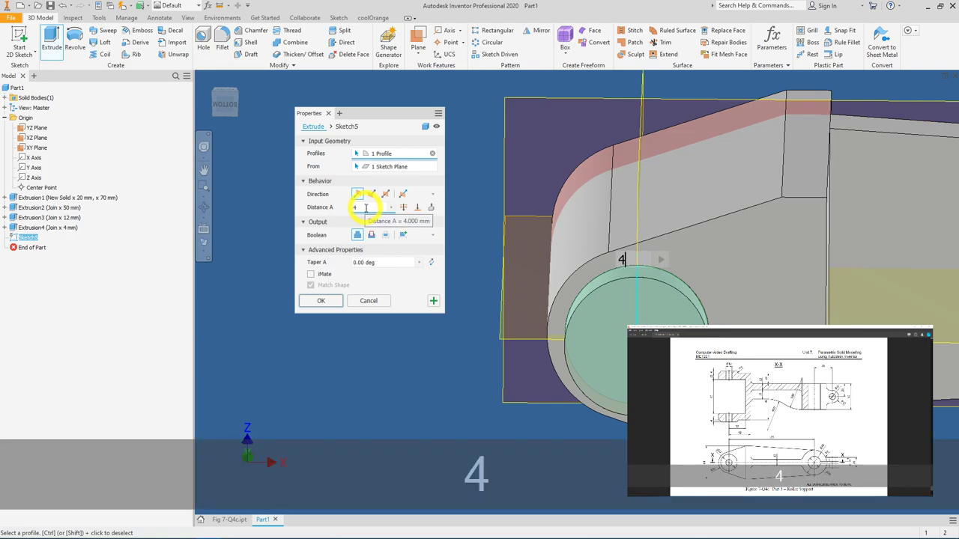
{"action": "left_click", "coordinate": [323, 300]}
Start a sketch on the narrow flat front face of the base body, next to the arm.
{"action": "left_click_drag", "start_coordinate": [545, 274], "coordinate": [550, 340], "text": "shift"}
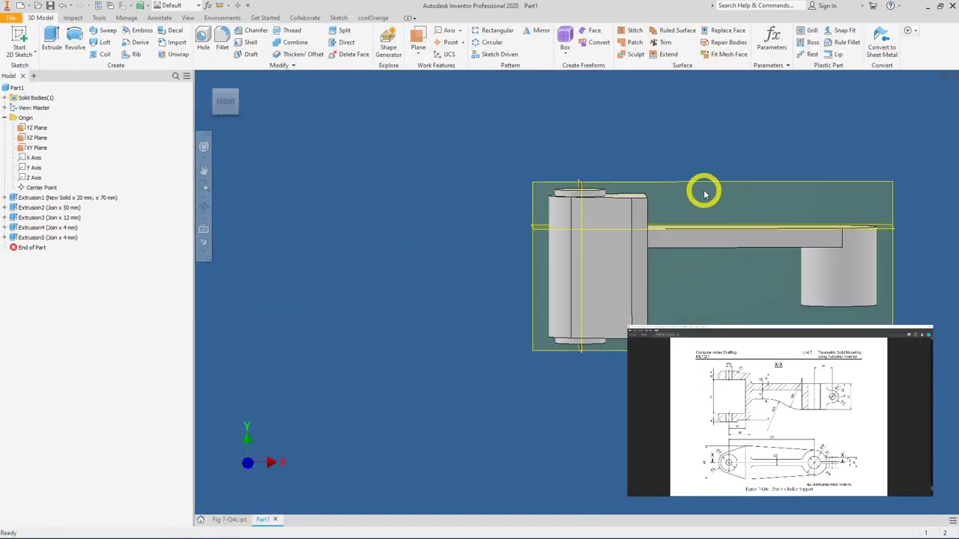
{"action": "key", "text": "shift"}
{"action": "middle_click_drag", "start_coordinate": [713, 184], "coordinate": [708, 217], "text": "shift"}
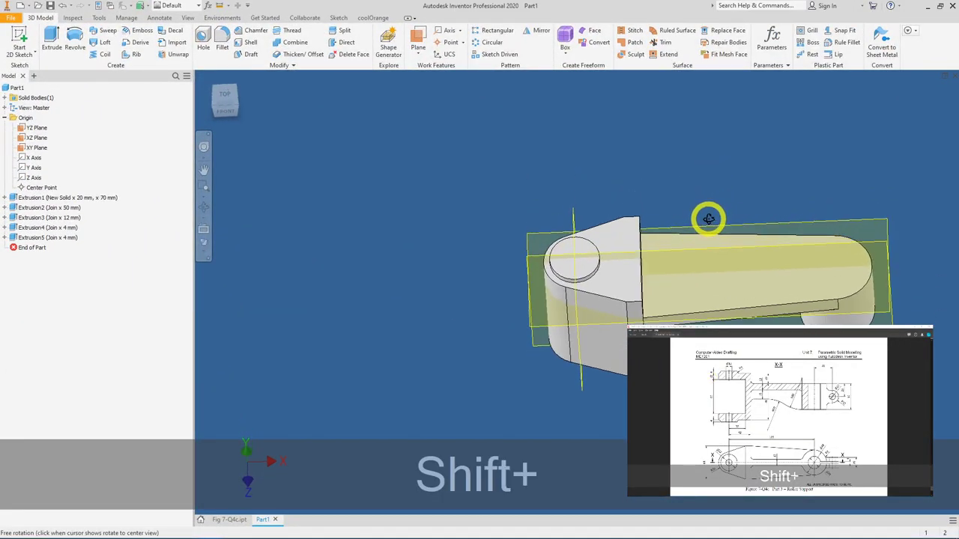
{"action": "left_click", "coordinate": [597, 307]}
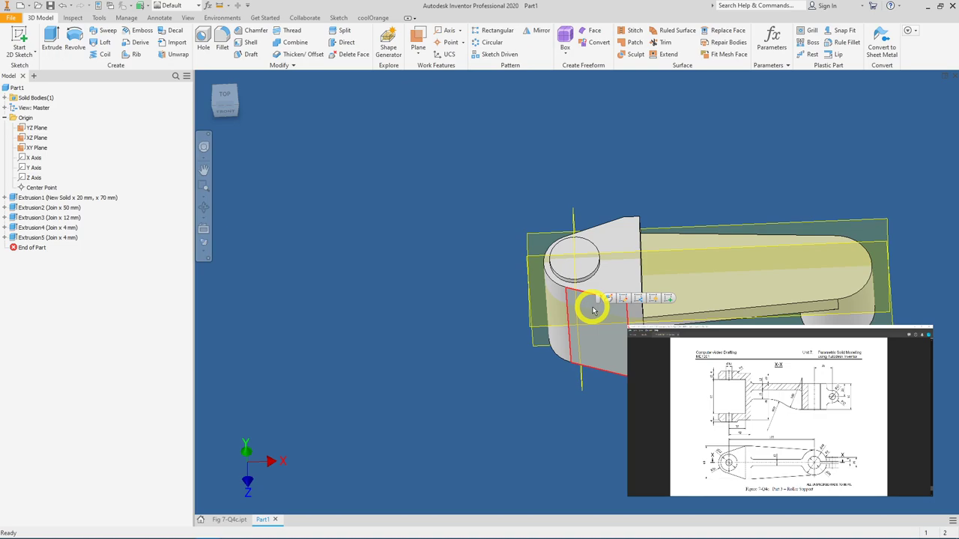
{"action": "key", "text": "shift"}
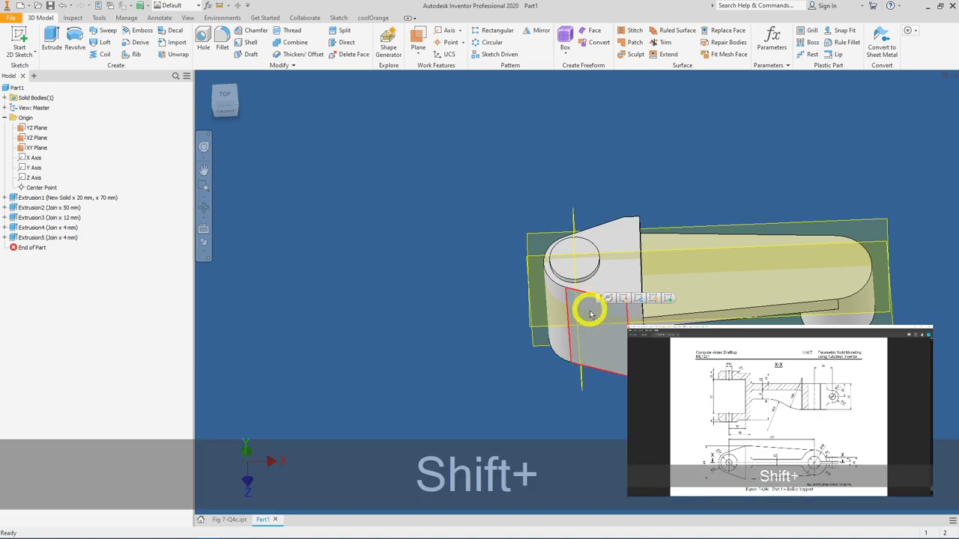
{"action": "middle_click_drag", "start_coordinate": [581, 314], "coordinate": [591, 332], "text": "shift"}
{"action": "left_click", "coordinate": [588, 313]}
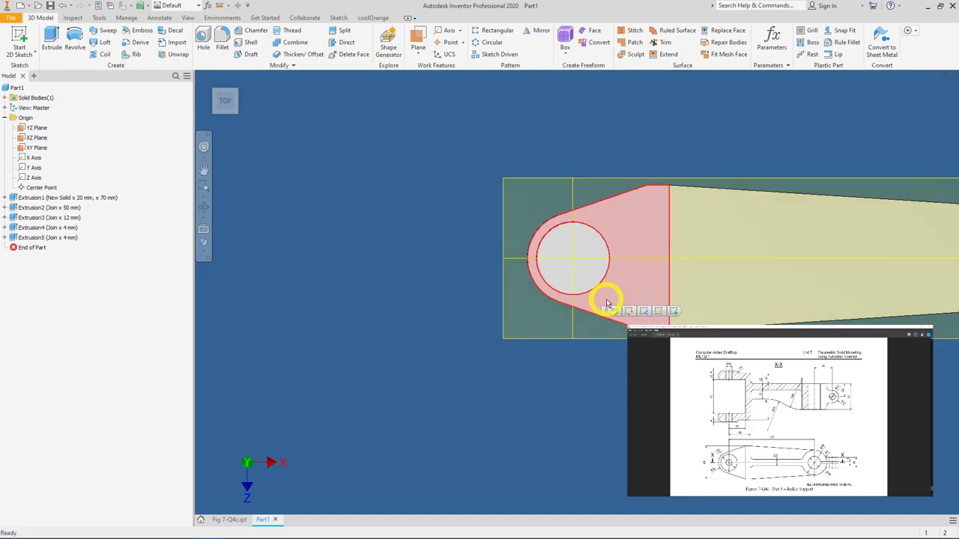
{"action": "middle_click_drag", "start_coordinate": [607, 304], "coordinate": [603, 276], "text": "shift"}
{"action": "left_click", "coordinate": [653, 303]}
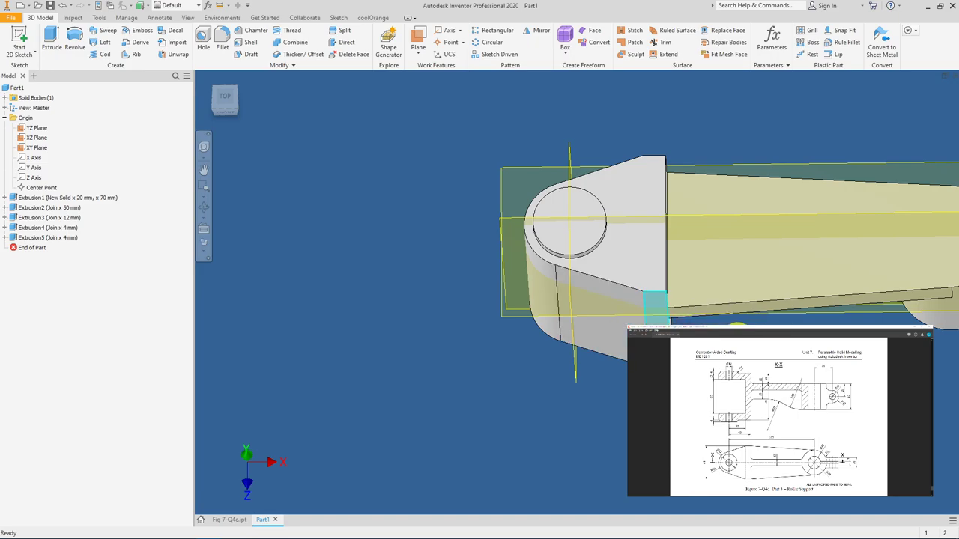
{"action": "key", "text": "s"}
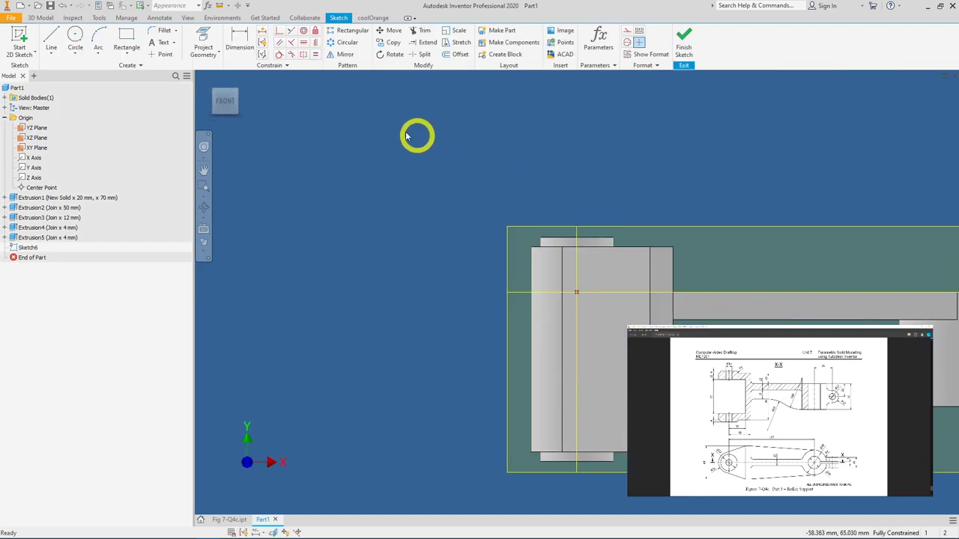
Draw a rectangle about 52 mm wide from the body's rounded-end silhouette to the narrow face's near edge, inset from the top and bottom faces.
{"action": "left_click", "coordinate": [125, 34]}
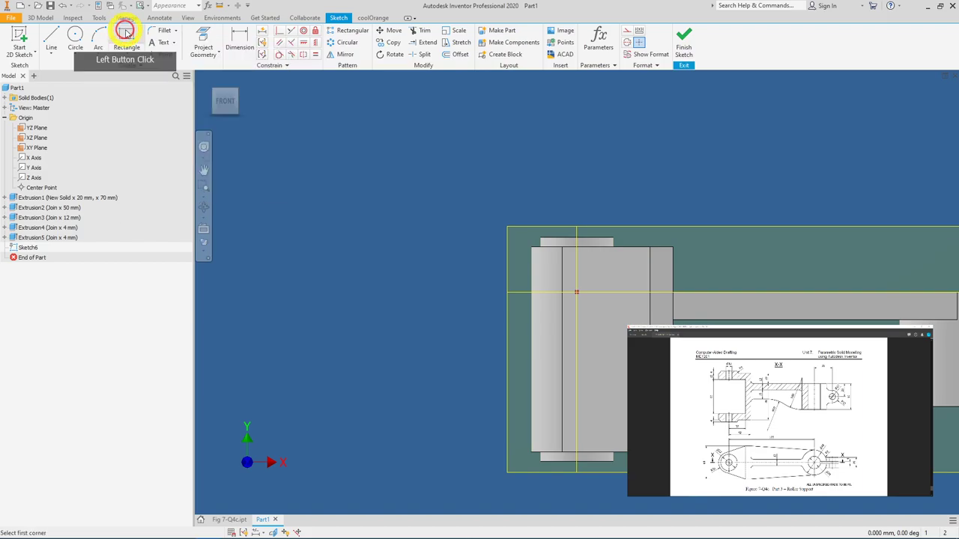
{"action": "left_click", "coordinate": [533, 271]}
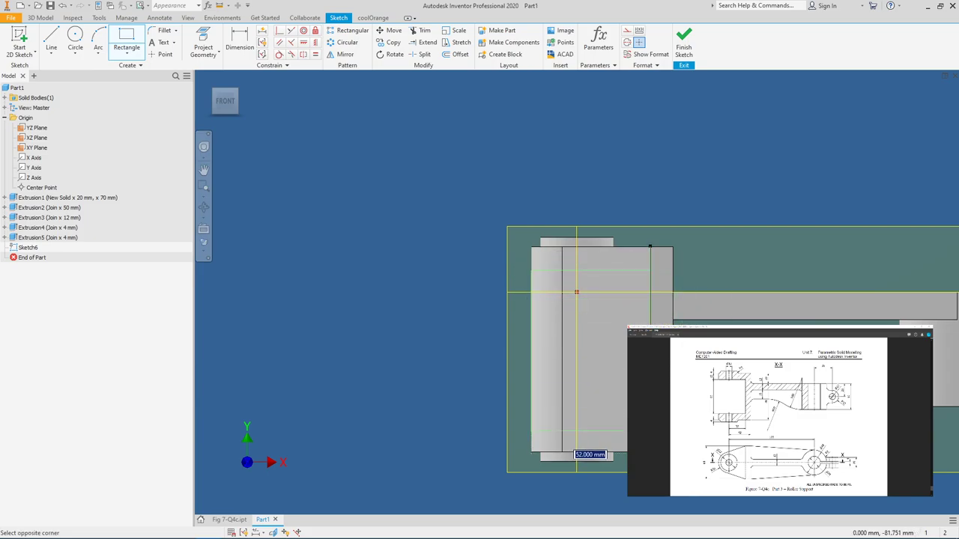
{"action": "left_click", "coordinate": [650, 430]}
{"action": "left_click", "coordinate": [772, 281]}
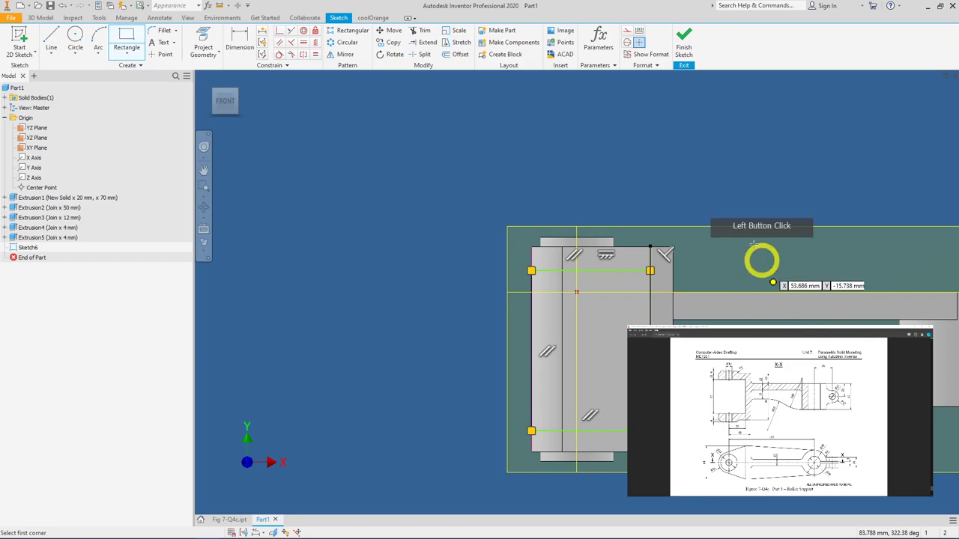
Dimension the rectangle's top side 12 mm below the body's top edge.
{"action": "left_click", "coordinate": [233, 41]}
{"action": "left_click", "coordinate": [561, 252]}
{"action": "left_click", "coordinate": [549, 266]}
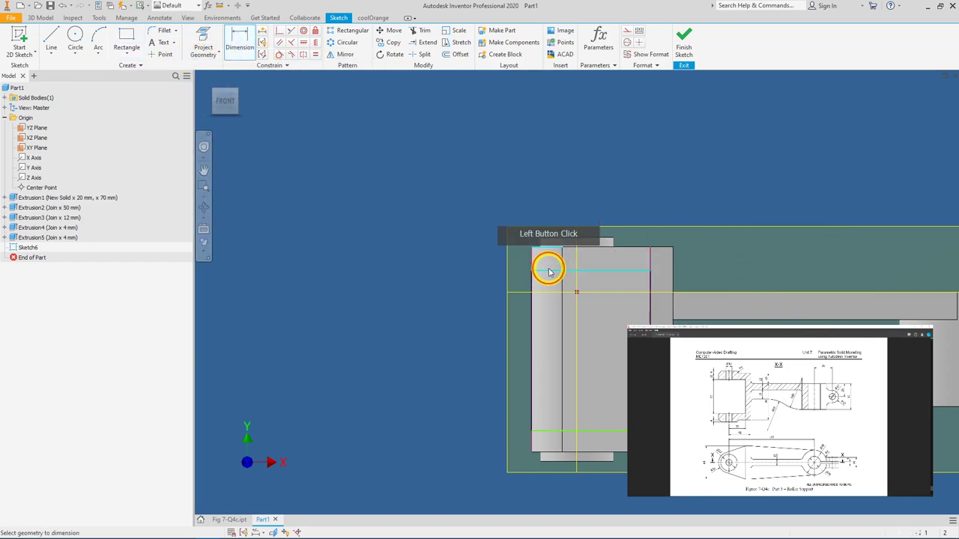
{"action": "left_click", "coordinate": [480, 259]}
{"action": "type", "text": "12"}
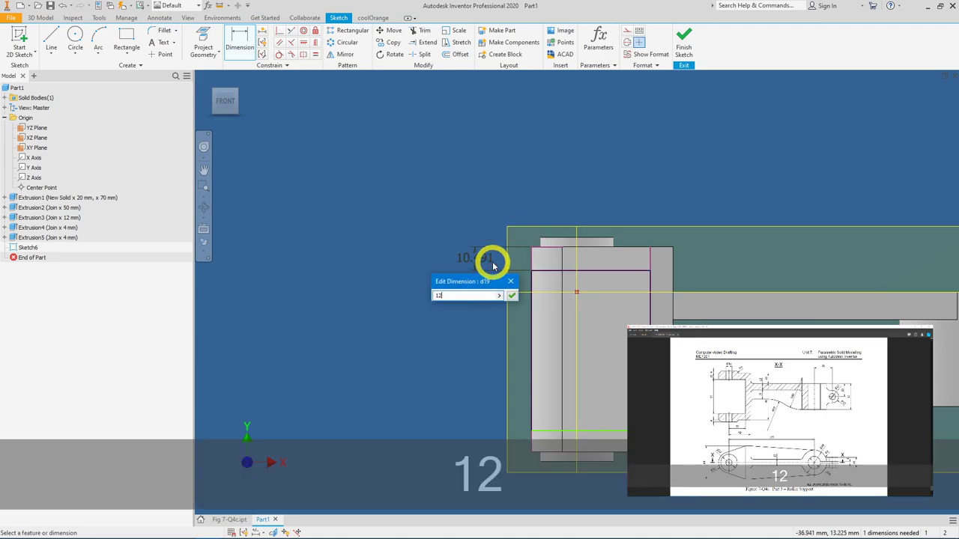
{"action": "left_click", "coordinate": [512, 295]}
Dimension the rectangle's height as 66 mm between its top and bottom sides.
{"action": "left_click", "coordinate": [556, 278]}
{"action": "left_click", "coordinate": [552, 427]}
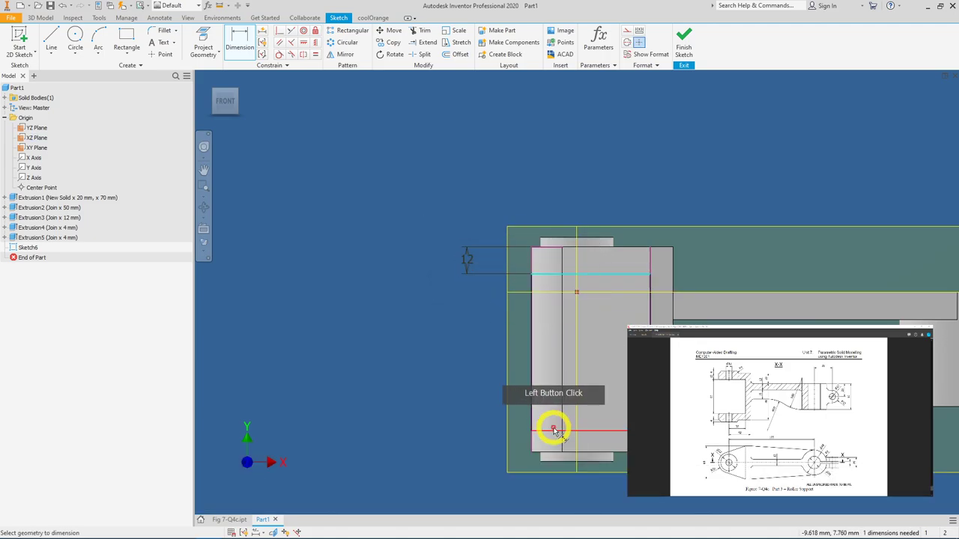
{"action": "left_click", "coordinate": [484, 381]}
{"action": "type", "text": "66"}
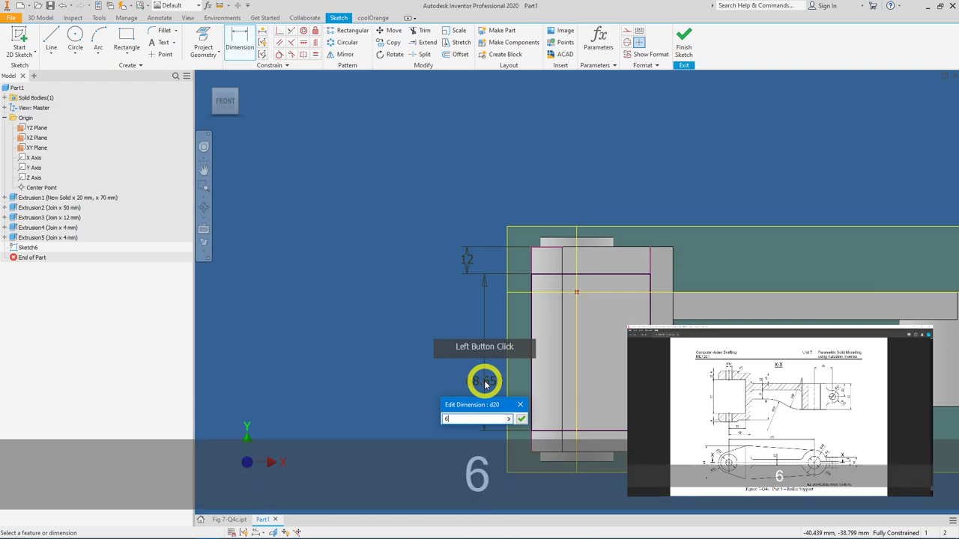
{"action": "left_click", "coordinate": [519, 418]}
{"action": "left_click", "coordinate": [486, 352]}
Finish the sketch and extrude the rectangle as a cut through the whole base body.
{"action": "left_click", "coordinate": [683, 41]}
{"action": "left_click", "coordinate": [54, 39]}
{"action": "left_click", "coordinate": [452, 346]}
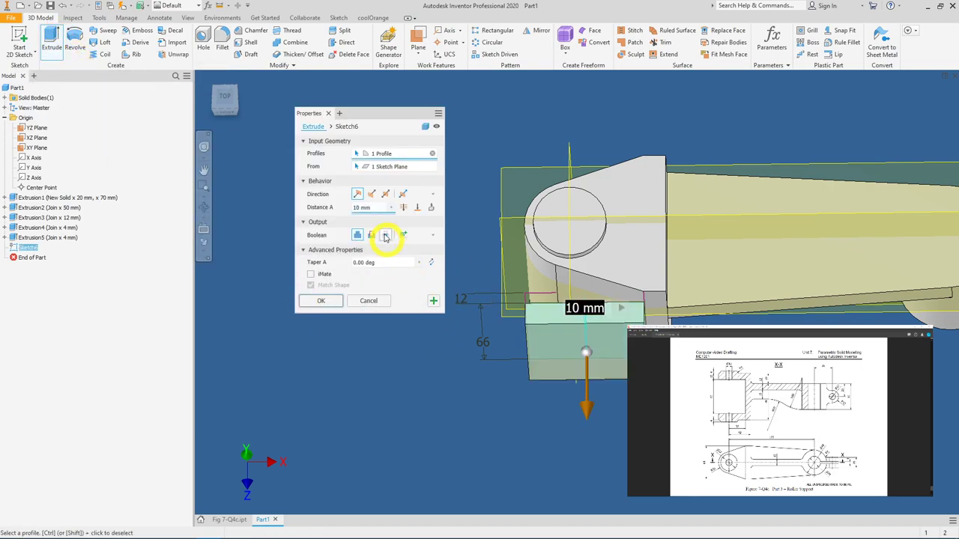
{"action": "left_click", "coordinate": [372, 237]}
{"action": "left_click", "coordinate": [542, 285]}
{"action": "middle_click_drag", "start_coordinate": [542, 284], "coordinate": [554, 322], "text": "shift"}
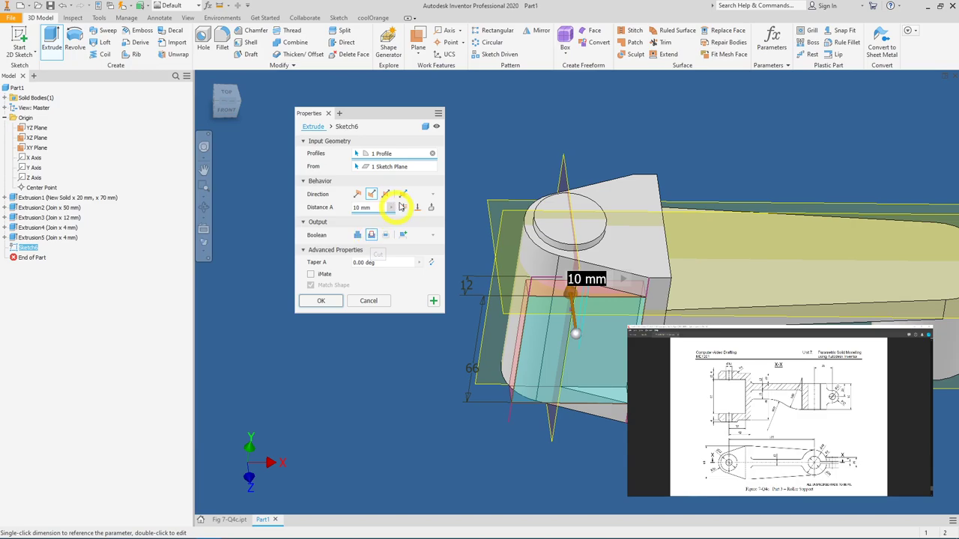
{"action": "left_click", "coordinate": [404, 208]}
{"action": "left_click", "coordinate": [321, 301]}
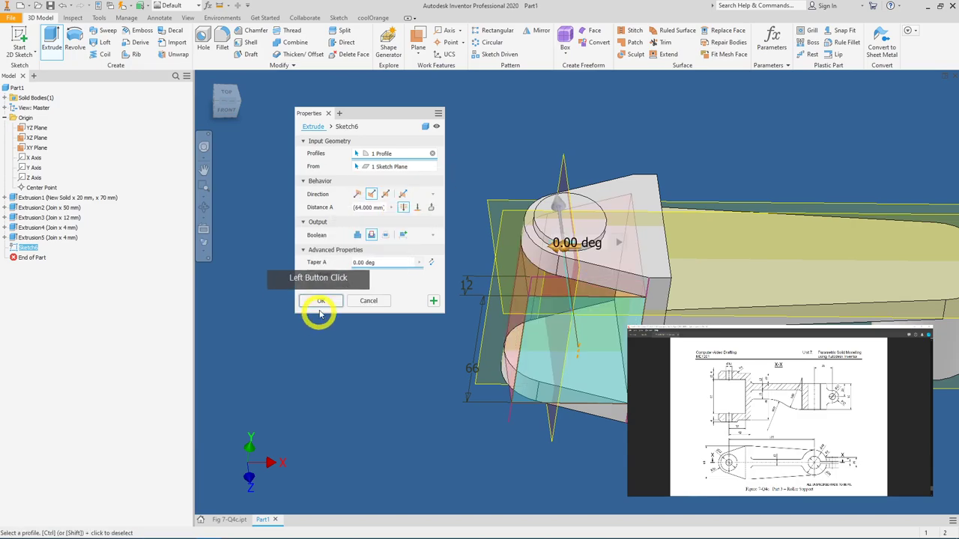
Start a sketch on the XY Plane, which runs lengthwise through the part.
{"action": "middle_click_drag", "start_coordinate": [321, 302], "coordinate": [426, 285], "text": "shift"}
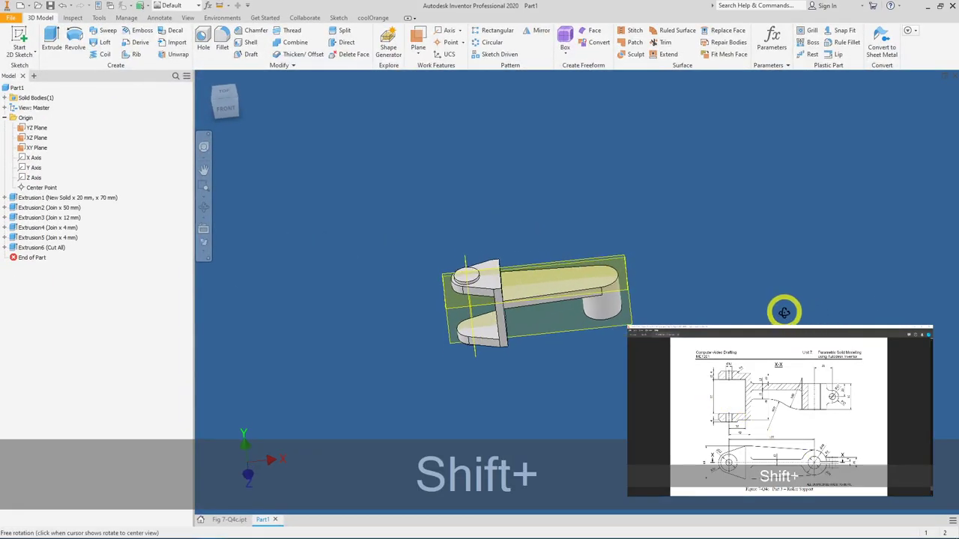
{"action": "middle_click_drag", "start_coordinate": [783, 312], "coordinate": [676, 302], "text": "shift"}
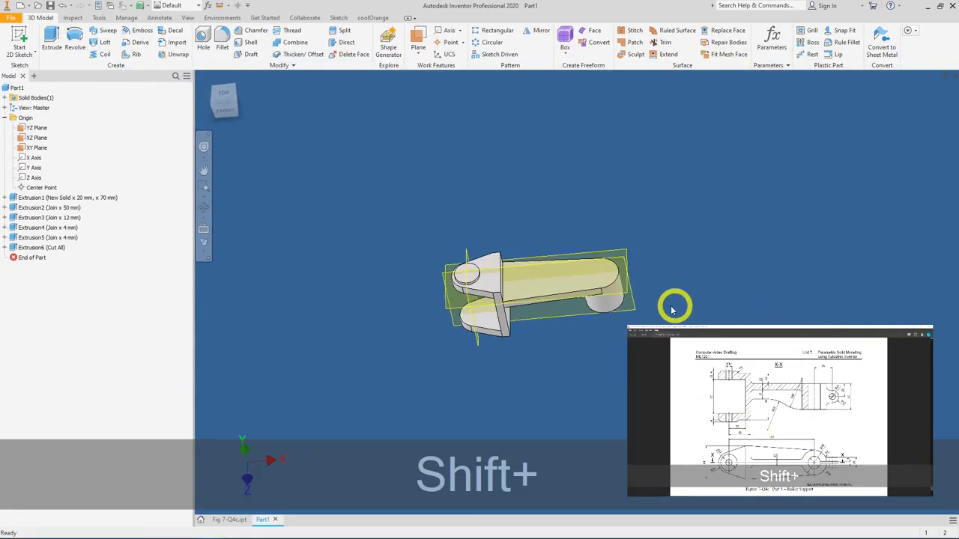
{"action": "left_click", "coordinate": [635, 302]}
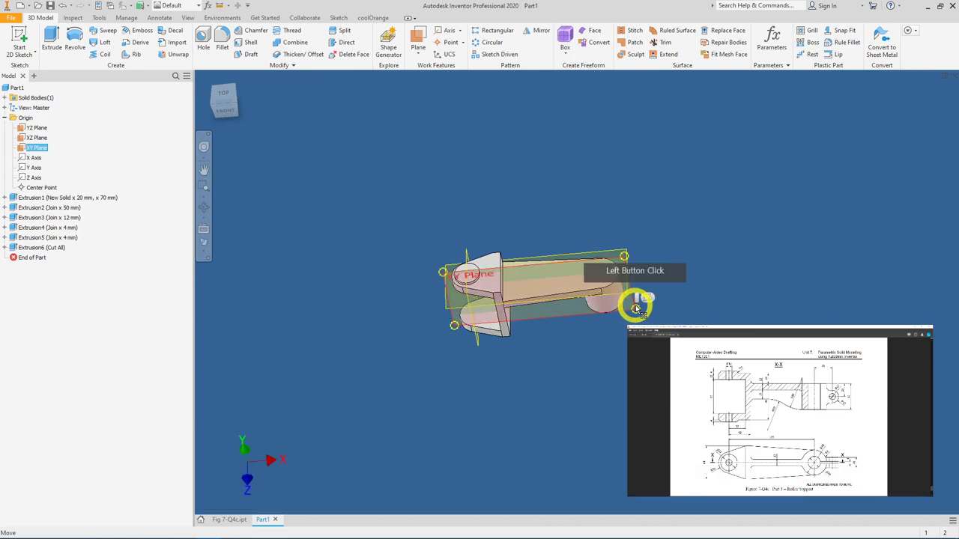
{"action": "left_click", "coordinate": [646, 303]}
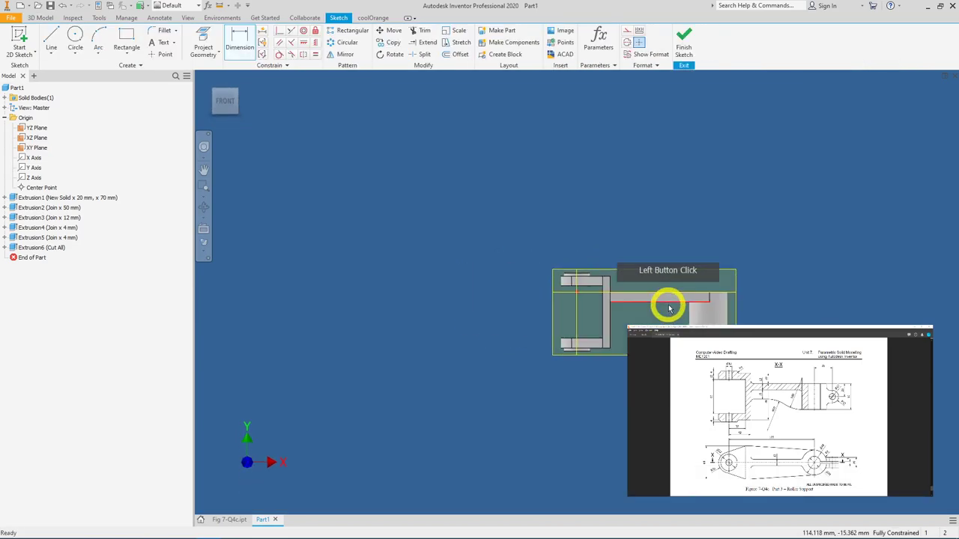
Draw a circle beyond the arm-end cylinder and a rectangle from the circle's top point back to the cylinder's outer edge.
{"action": "left_click", "coordinate": [75, 35]}
{"action": "left_click", "coordinate": [641, 281]}
{"action": "left_click", "coordinate": [657, 296]}
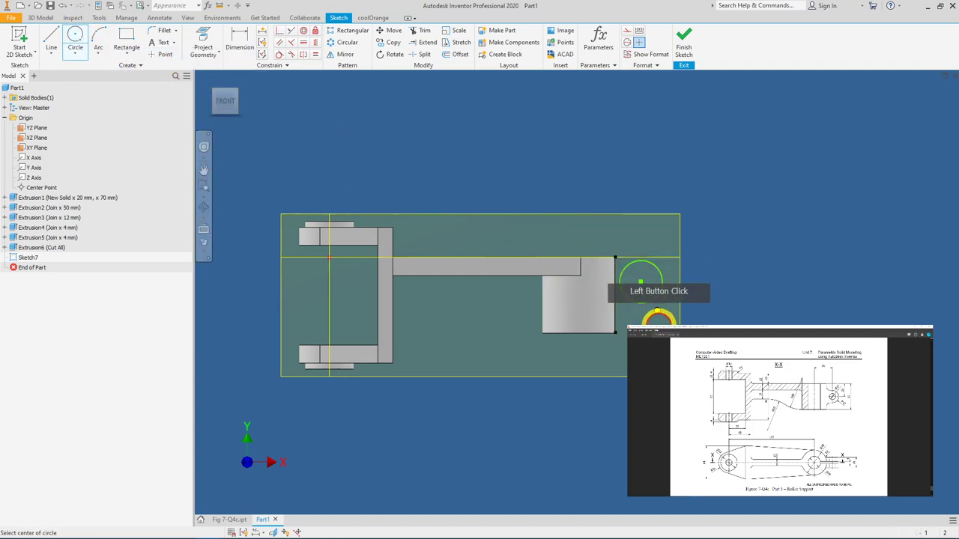
{"action": "left_click", "coordinate": [126, 39]}
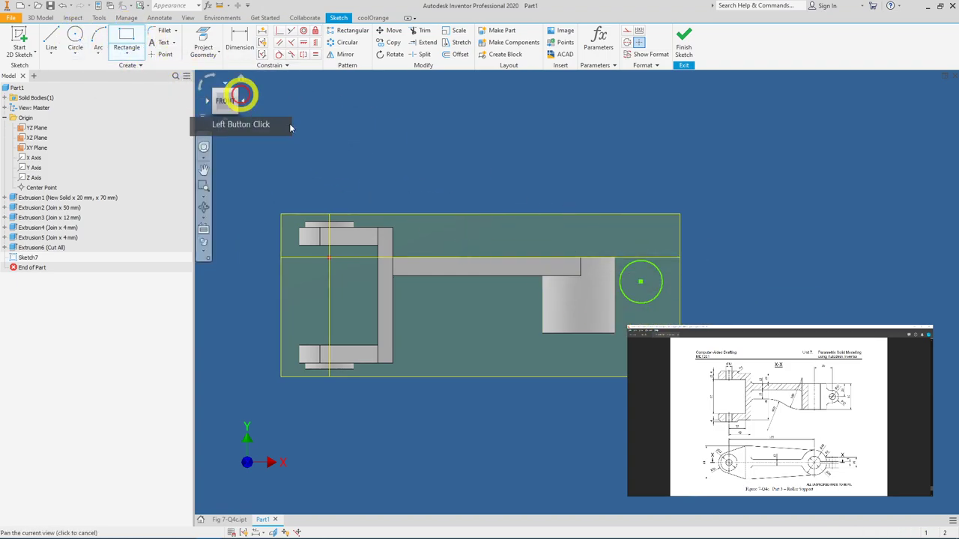
{"action": "left_click", "coordinate": [641, 260]}
{"action": "left_click", "coordinate": [615, 303]}
{"action": "scroll", "coordinate": [683, 312], "scroll_direction": "up", "scroll_amount": 3}
{"action": "key", "text": "Escape"}
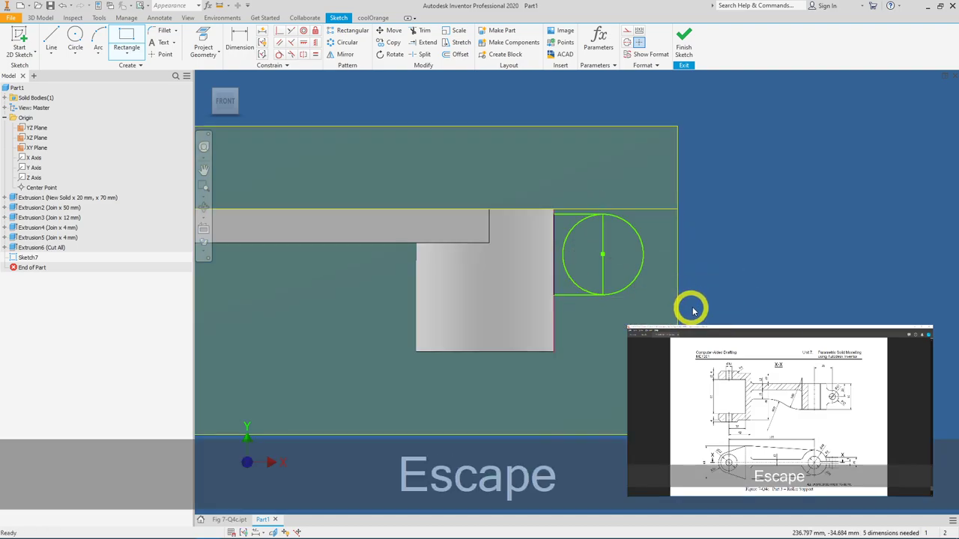
Make the circle's centre coincident with the midpoint of the rectangle's outer vertical side.
{"action": "left_click_drag", "start_coordinate": [605, 284], "coordinate": [684, 261]}
{"action": "left_click", "coordinate": [690, 266]}
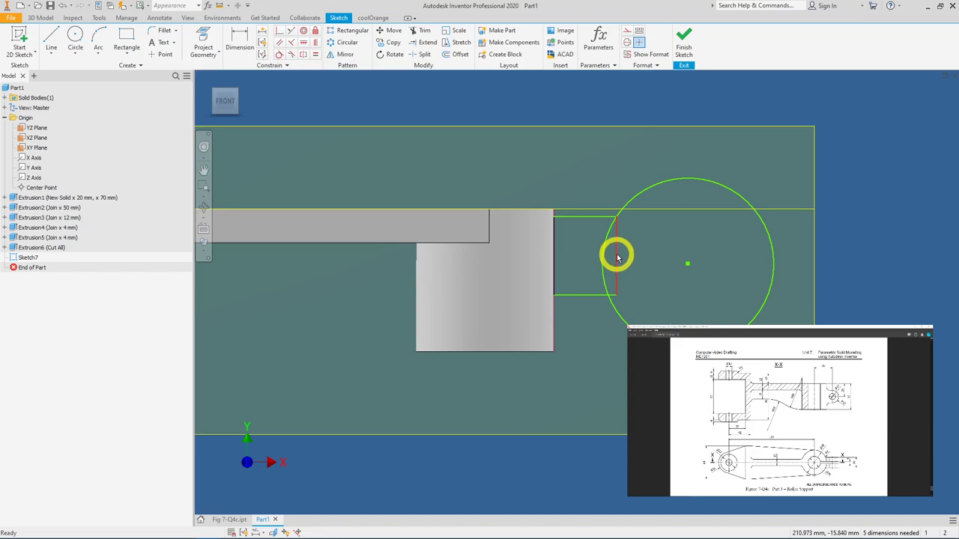
{"action": "left_click", "coordinate": [278, 30]}
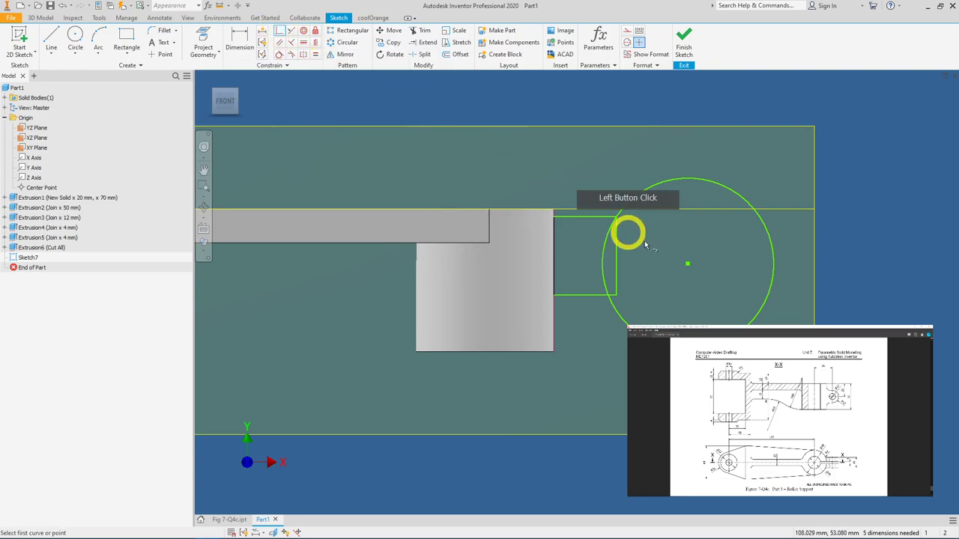
{"action": "left_click", "coordinate": [689, 266]}
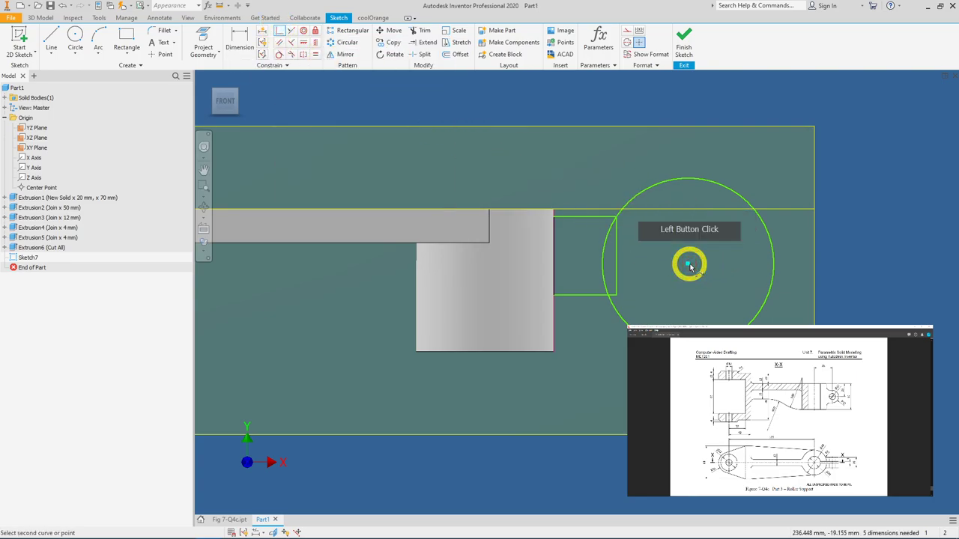
{"action": "left_click", "coordinate": [616, 257]}
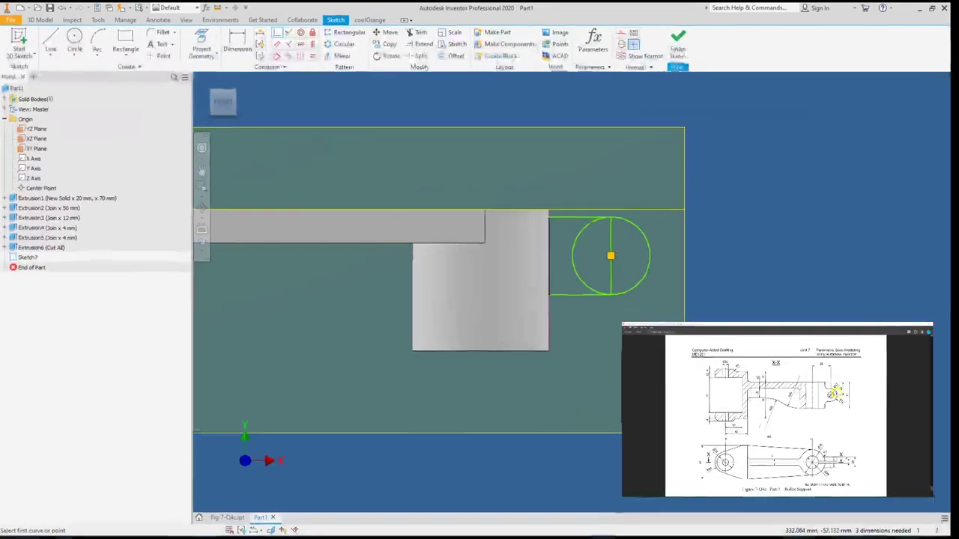
Dimension the circle with a radius of 12 mm.
{"action": "left_click", "coordinate": [239, 42]}
{"action": "left_click", "coordinate": [618, 274]}
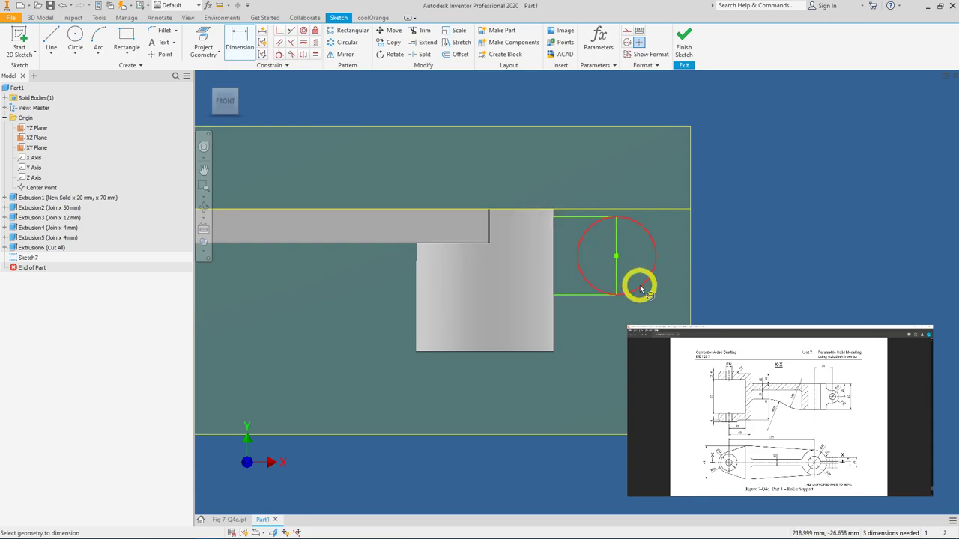
{"action": "left_click", "coordinate": [640, 289]}
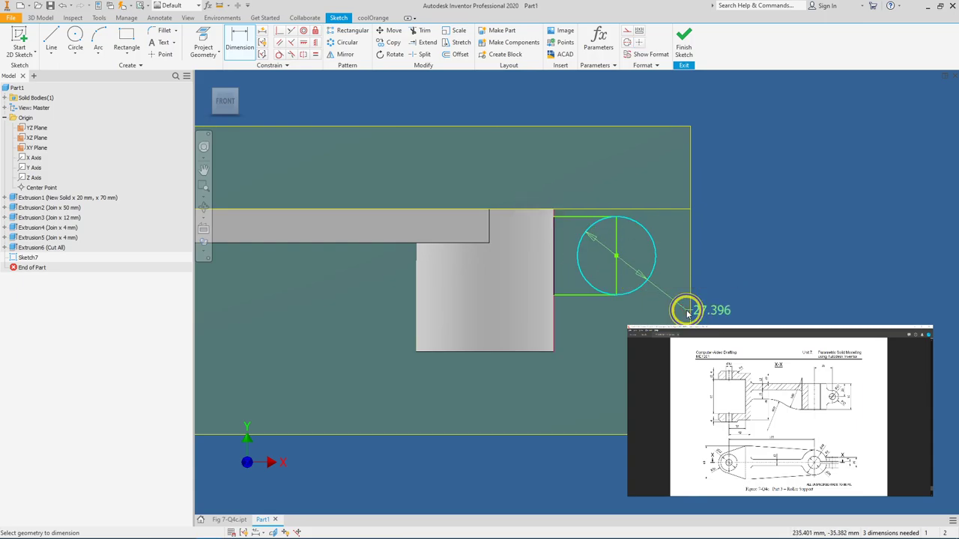
{"action": "right_click", "coordinate": [687, 313]}
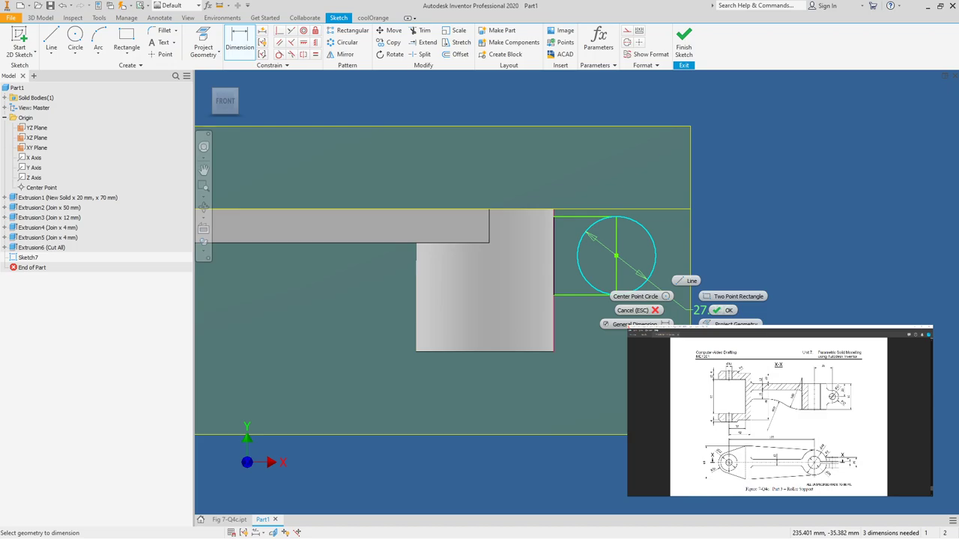
{"action": "left_click", "coordinate": [723, 310]}
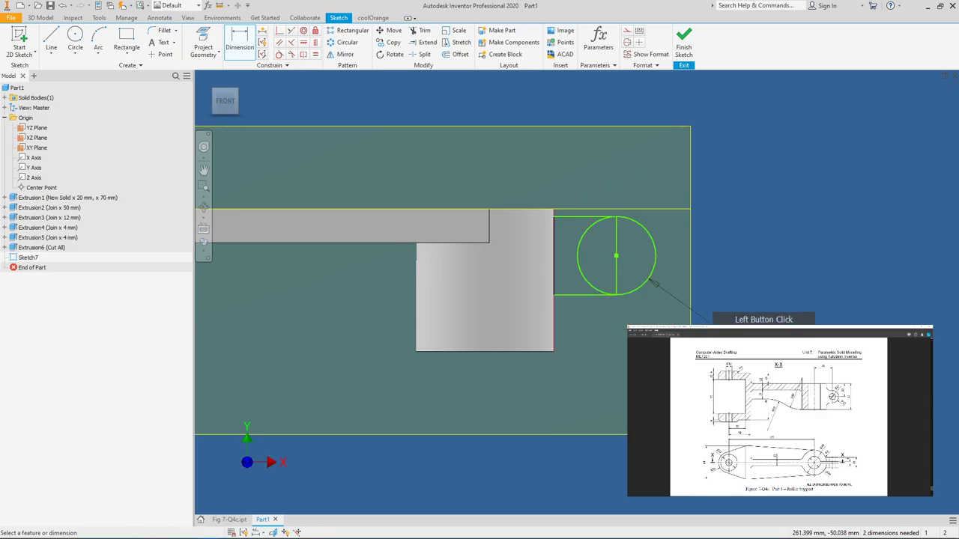
Dimension the circle's centre 25 mm below the XZ Plane along the arm's top edge.
{"action": "left_click", "coordinate": [616, 255]}
{"action": "left_click", "coordinate": [529, 209]}
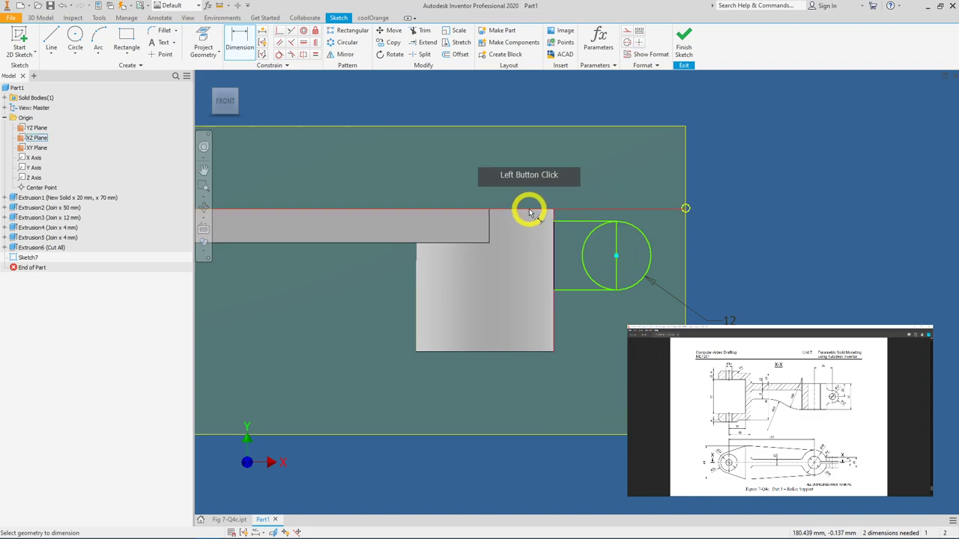
{"action": "left_click", "coordinate": [710, 247]}
{"action": "type", "text": "25"}
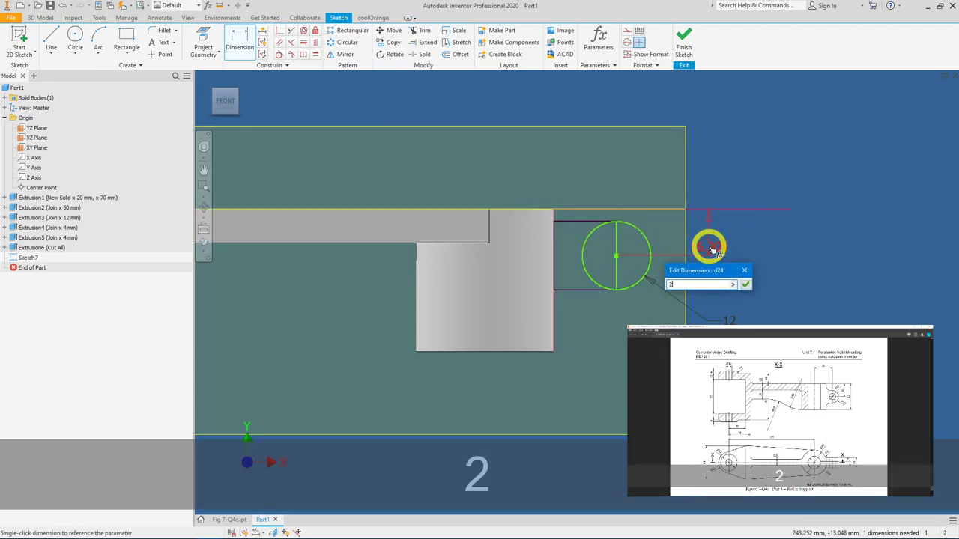
{"action": "left_click", "coordinate": [747, 285]}
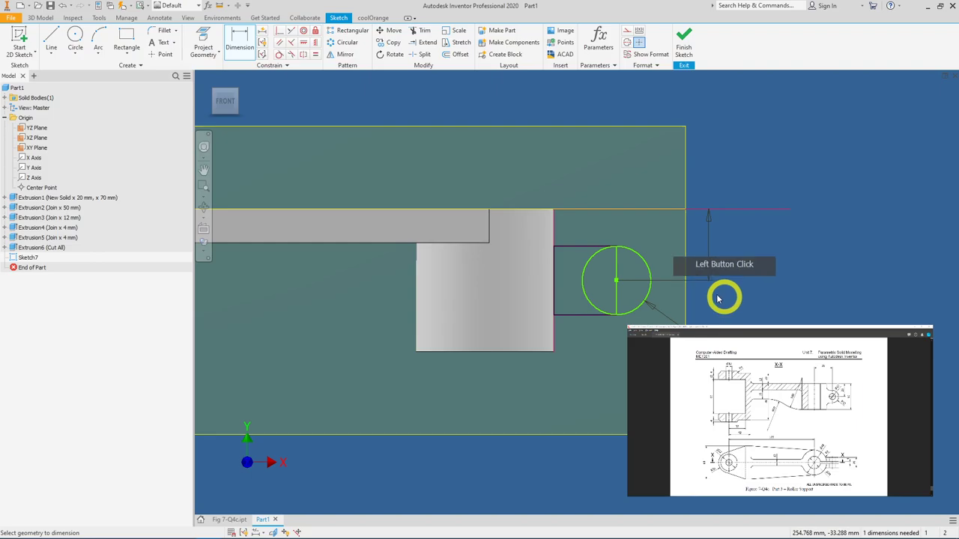
{"action": "left_click", "coordinate": [475, 350]}
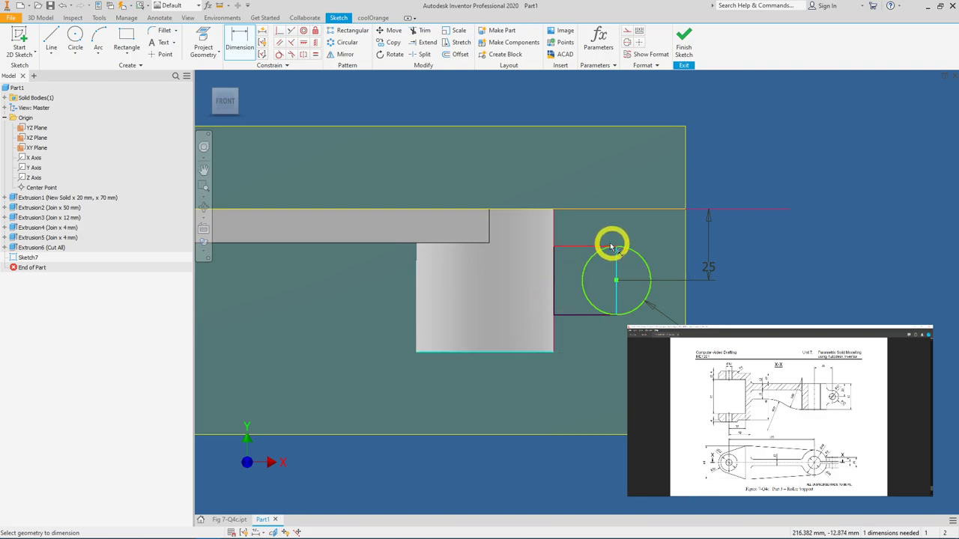
{"action": "key", "text": "Escape"}
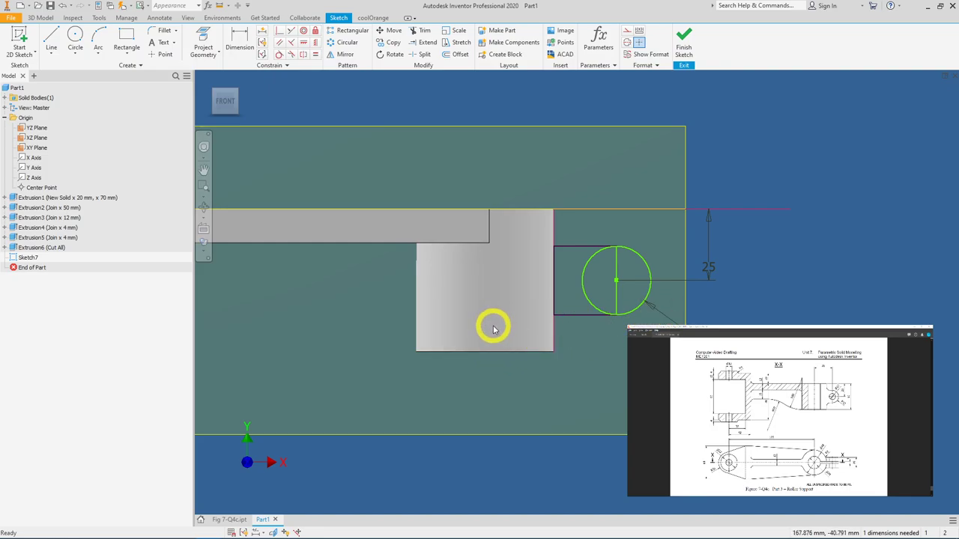
Draw a short vertical line down from the midpoint of the cylinder's bottom edge and make it construction geometry.
{"action": "left_click", "coordinate": [51, 39]}
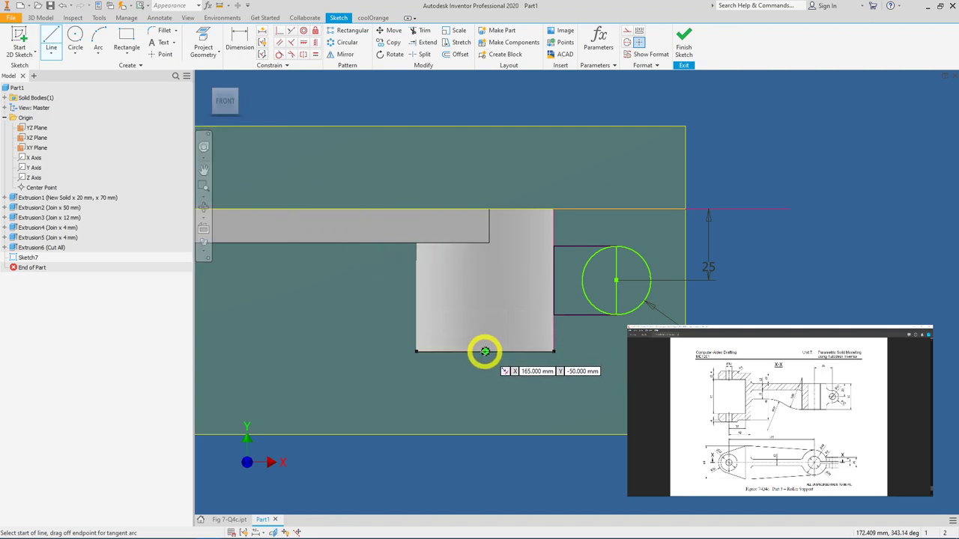
{"action": "left_click", "coordinate": [485, 352]}
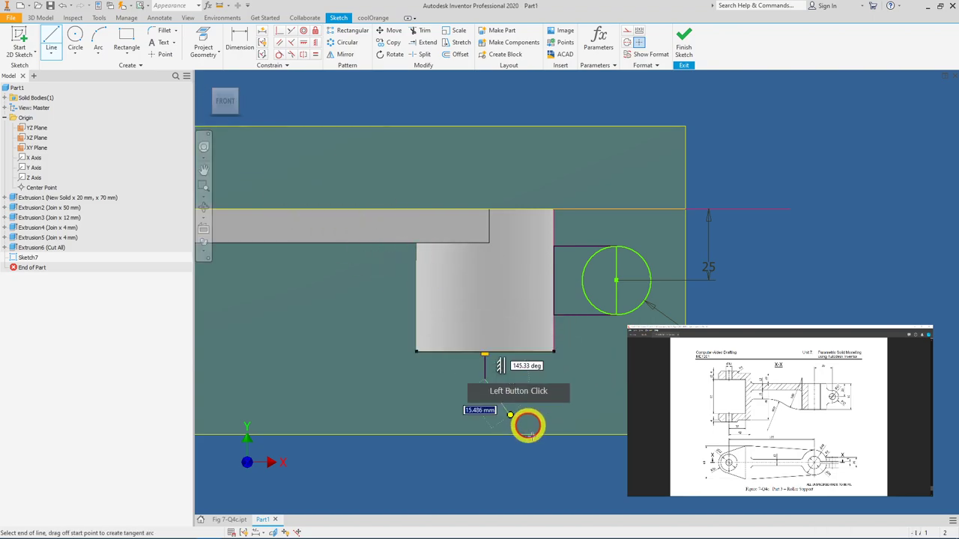
{"action": "right_click", "coordinate": [537, 441]}
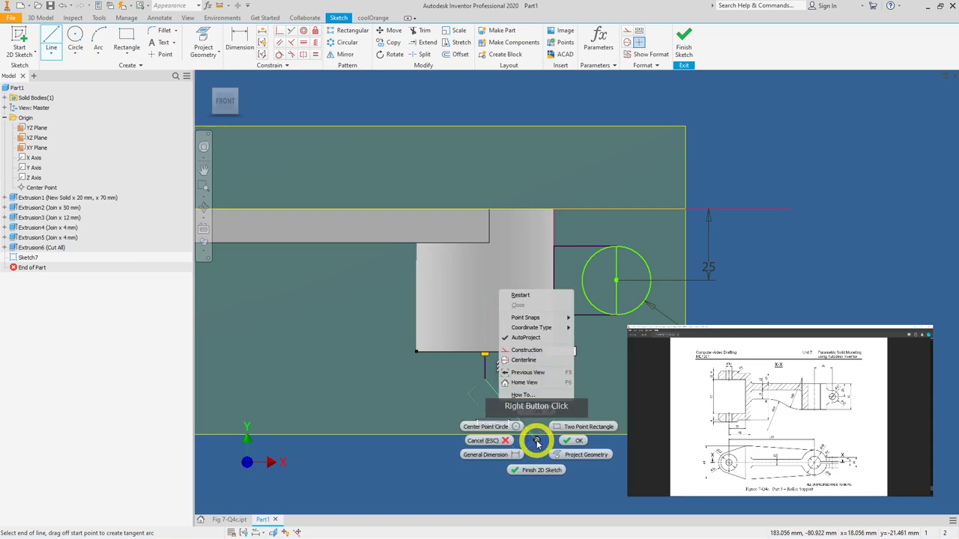
{"action": "left_click", "coordinate": [562, 442]}
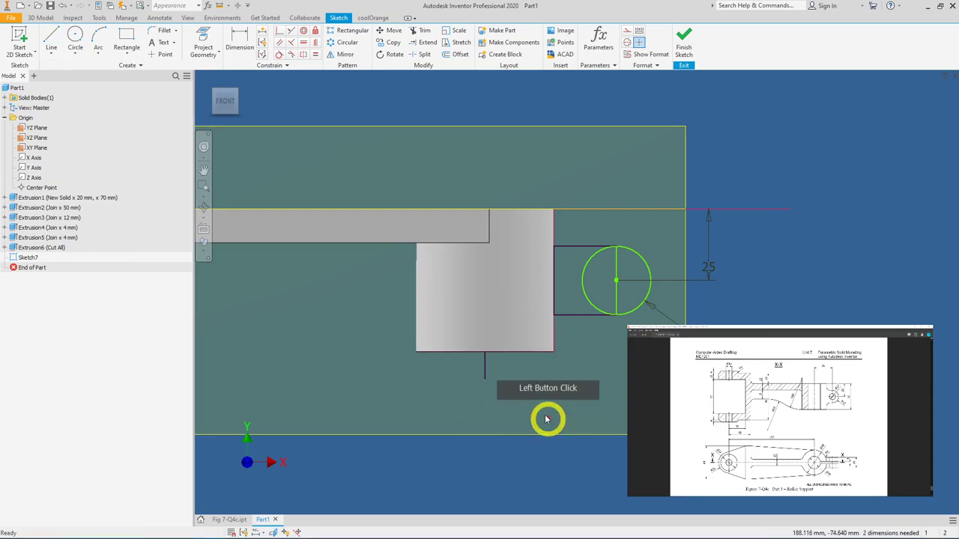
{"action": "right_click", "coordinate": [488, 368]}
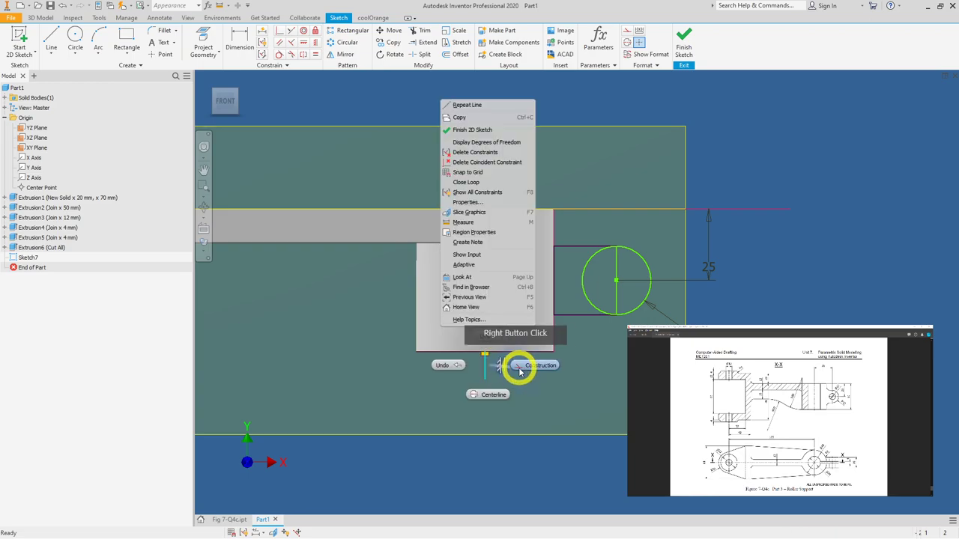
{"action": "left_click", "coordinate": [524, 369]}
{"action": "left_click", "coordinate": [587, 448]}
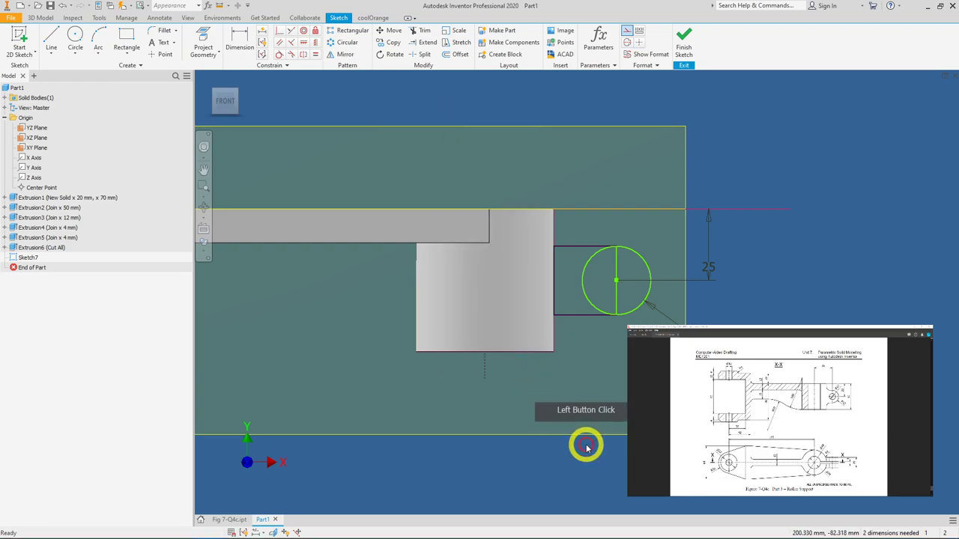
Dimension the circle's centre 35 mm horizontally from the cylinder's construction centreline and finish the sketch.
{"action": "left_click", "coordinate": [241, 40]}
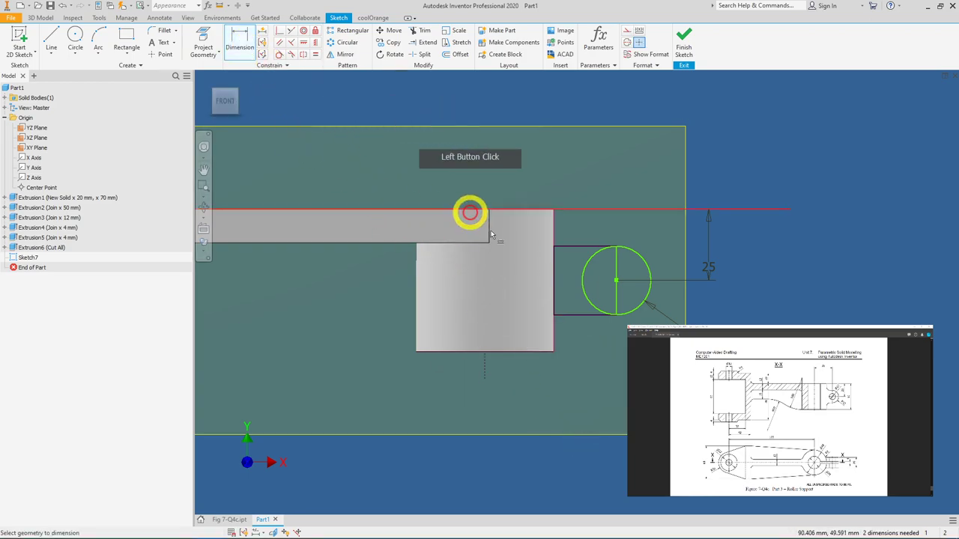
{"action": "left_click", "coordinate": [484, 367]}
{"action": "left_click", "coordinate": [616, 280]}
{"action": "left_click", "coordinate": [612, 152]}
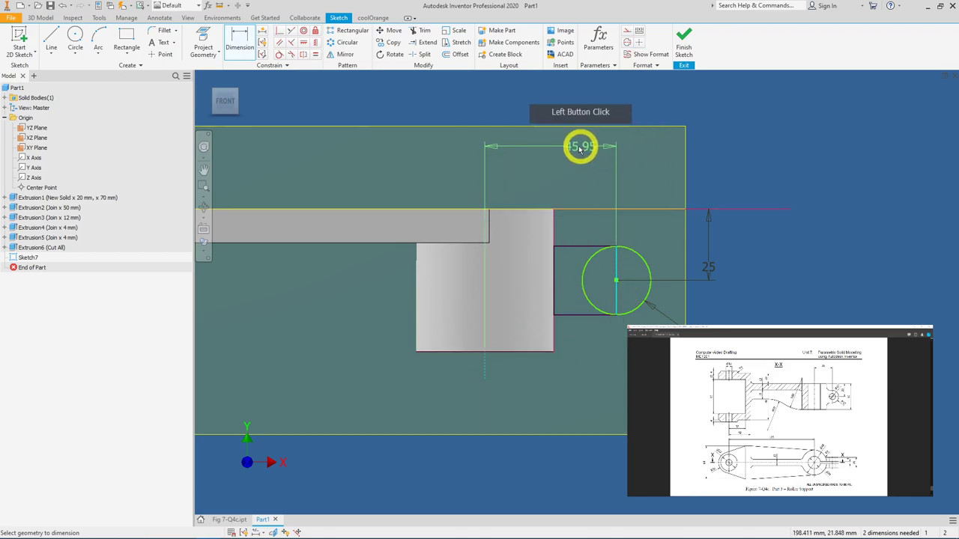
{"action": "left_click", "coordinate": [561, 146]}
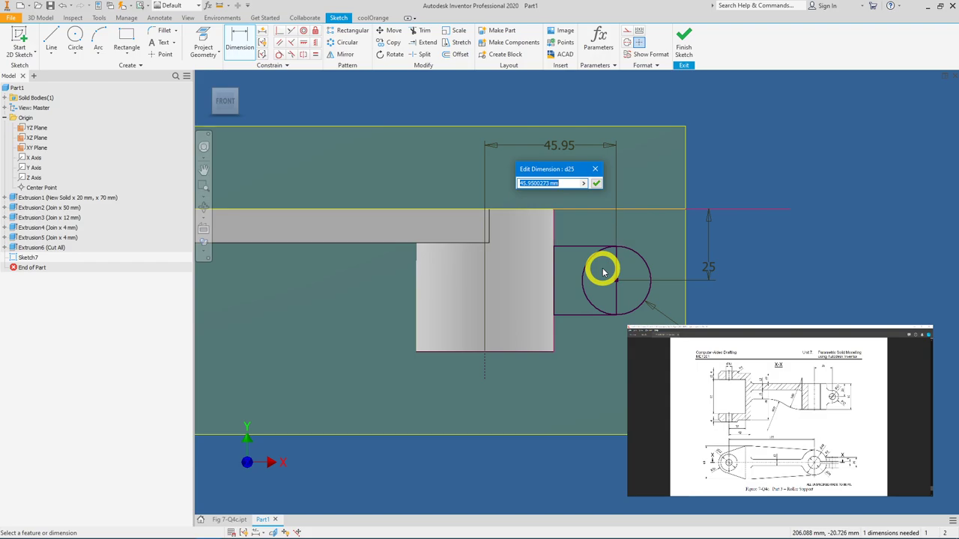
{"action": "type", "text": "35"}
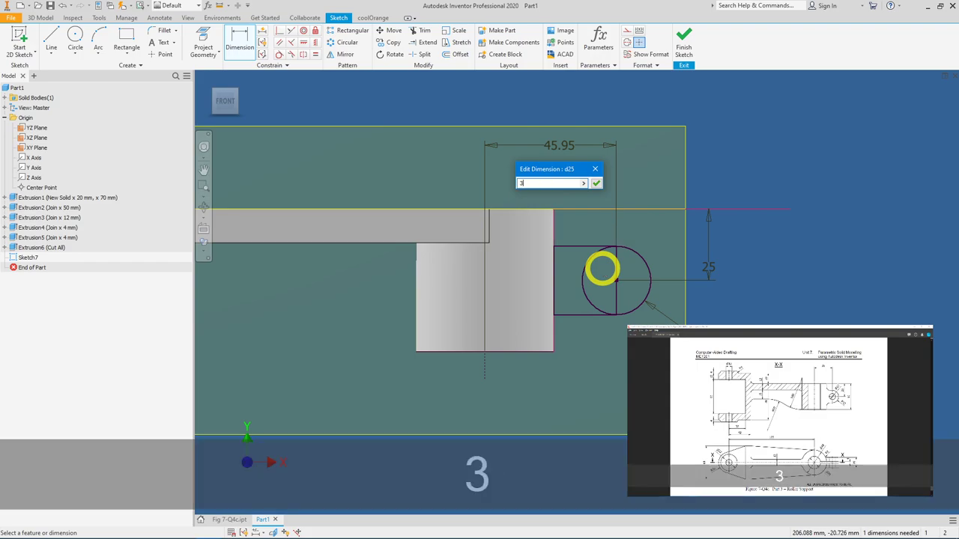
{"action": "left_click", "coordinate": [596, 186]}
{"action": "mouse_move", "coordinate": [596, 189]}
{"action": "middle_mouse_down", "text": "shift"}
{"action": "mouse_move", "coordinate": [604, 205]}
{"action": "mouse_move", "coordinate": [603, 180]}
{"action": "middle_mouse_up", "text": "shift"}
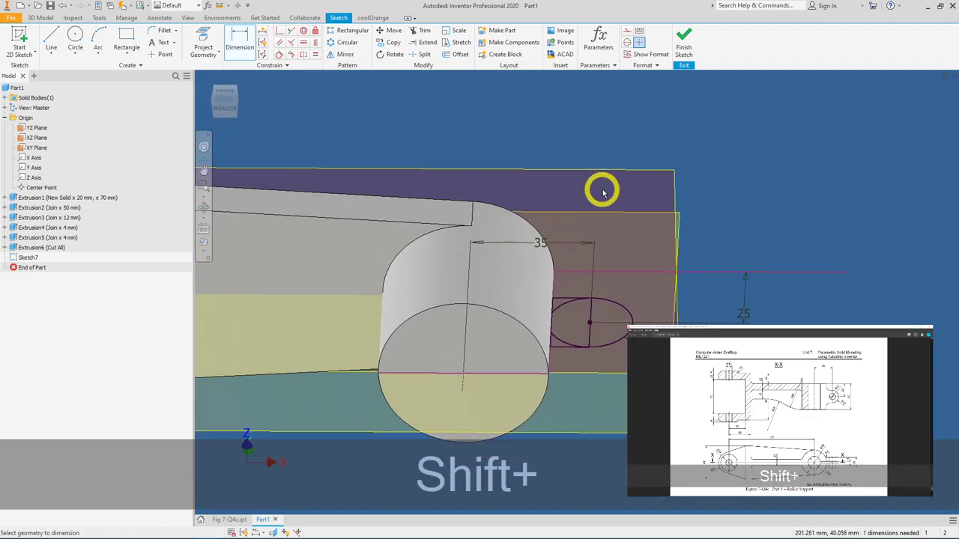
{"action": "left_click", "coordinate": [684, 53]}
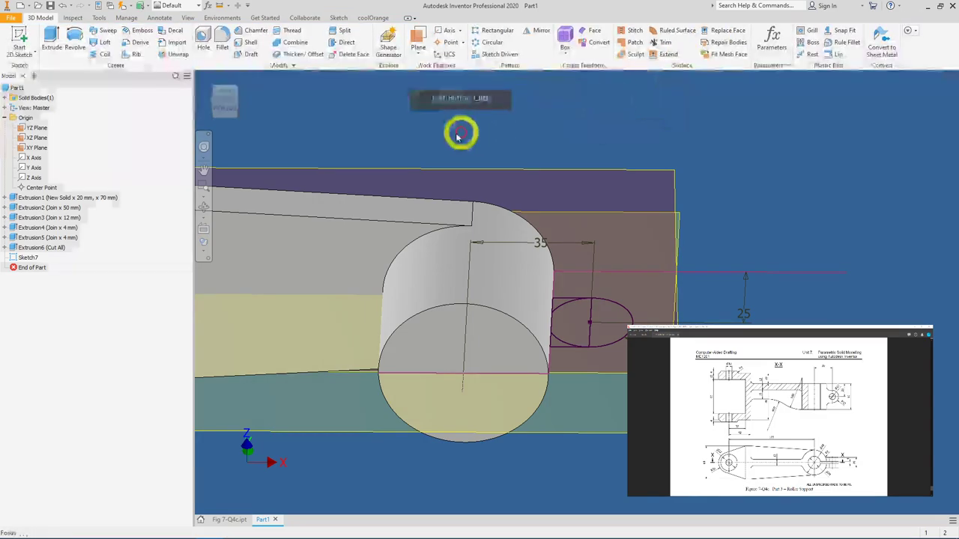
Extrude all four regions of the rounded lug sketch symmetrically by 20 mm, joined to the body.
{"action": "left_click", "coordinate": [51, 48]}
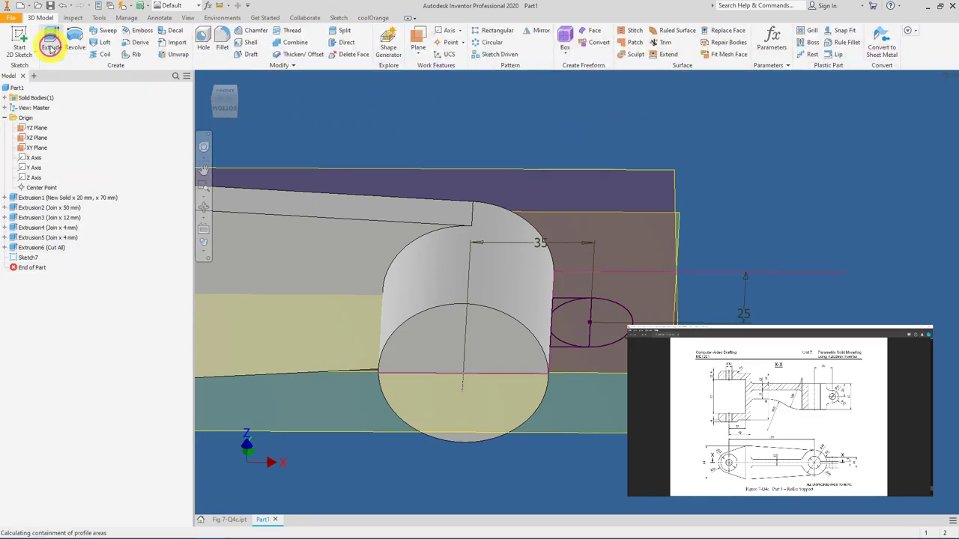
{"action": "left_click", "coordinate": [612, 302]}
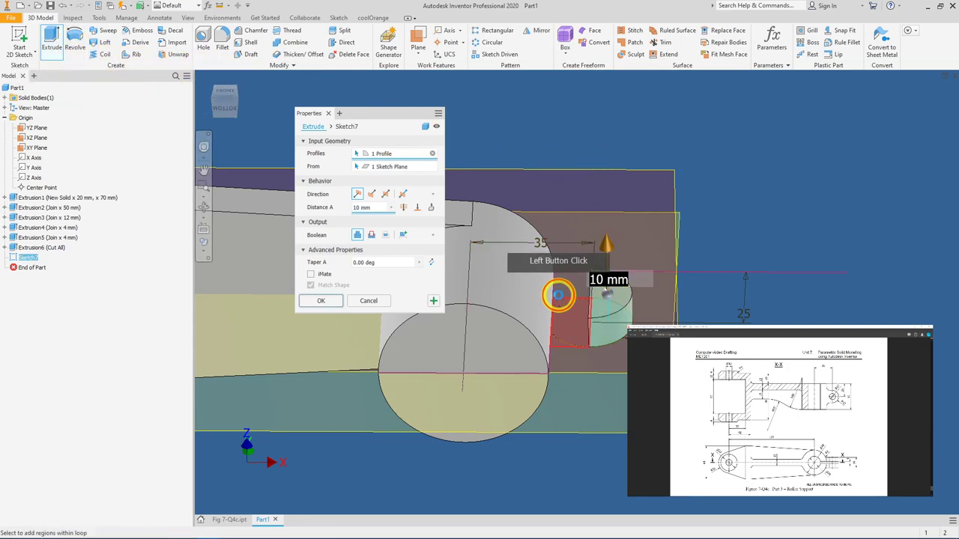
{"action": "left_click", "coordinate": [388, 208]}
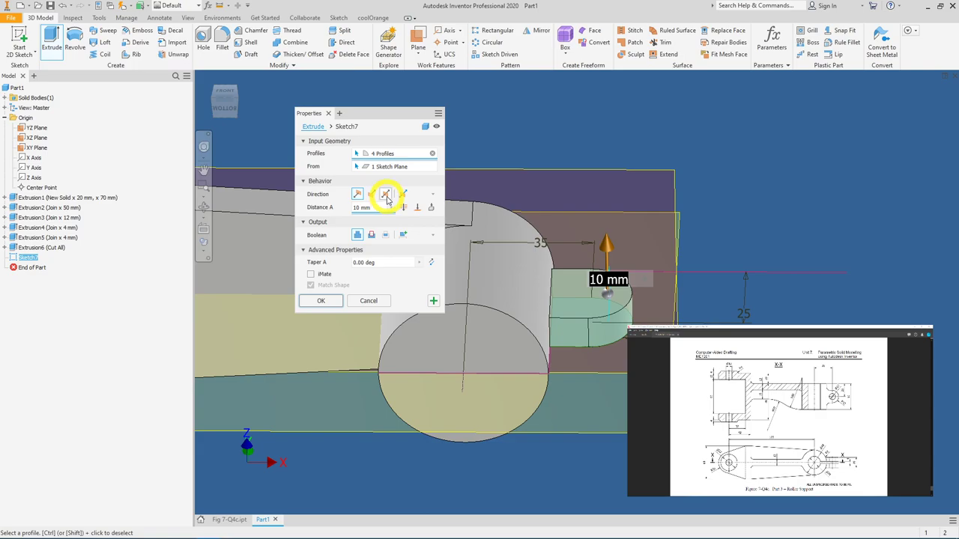
{"action": "left_click", "coordinate": [386, 195]}
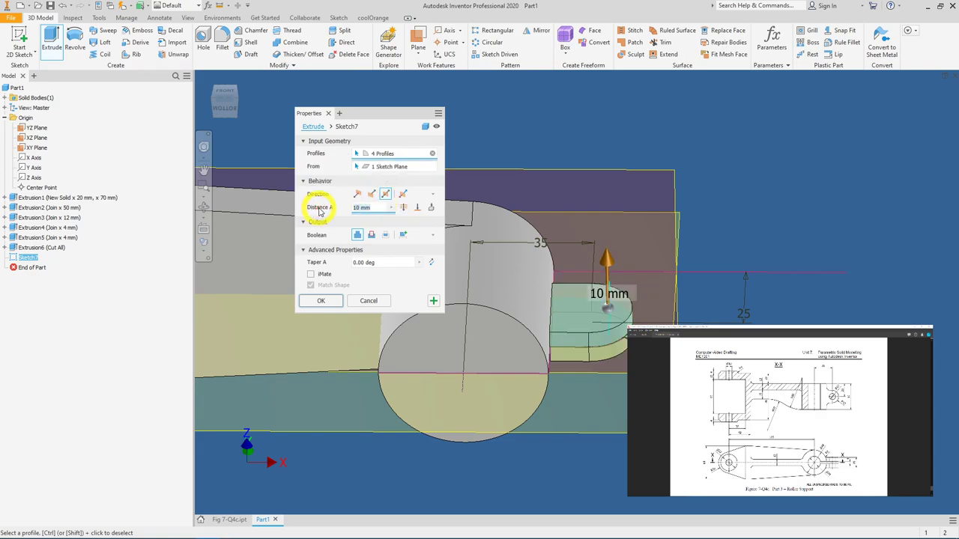
{"action": "type", "text": "20"}
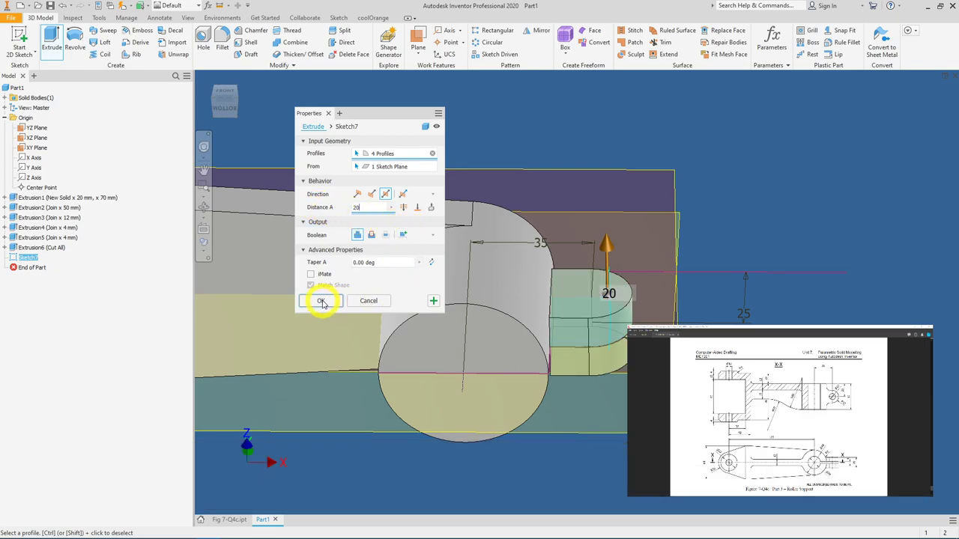
{"action": "left_click", "coordinate": [321, 300]}
{"action": "left_click", "coordinate": [742, 269]}
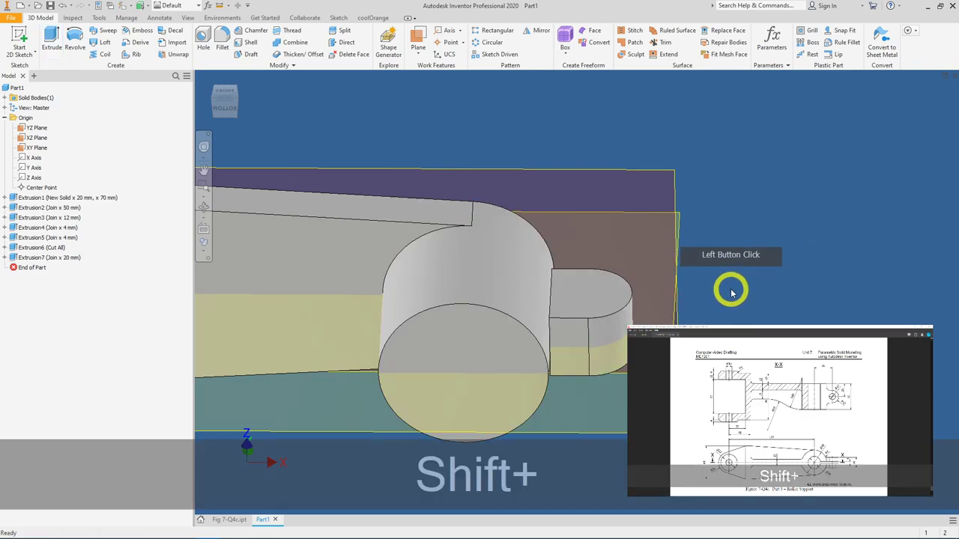
Examine where the lug meets the cylinder, opening the lug's sketch to check its profile and closing it unchanged.
{"action": "mouse_move", "coordinate": [685, 285]}
{"action": "middle_mouse_down", "text": "shift"}
{"action": "mouse_move", "coordinate": [667, 267]}
{"action": "mouse_move", "coordinate": [648, 274]}
{"action": "mouse_move", "coordinate": [664, 280]}
{"action": "mouse_move", "coordinate": [672, 325]}
{"action": "mouse_move", "coordinate": [591, 317]}
{"action": "mouse_move", "coordinate": [597, 306]}
{"action": "mouse_move", "coordinate": [549, 291]}
{"action": "mouse_move", "coordinate": [266, 134]}
{"action": "middle_mouse_up", "text": "shift"}
{"action": "left_click", "coordinate": [225, 96]}
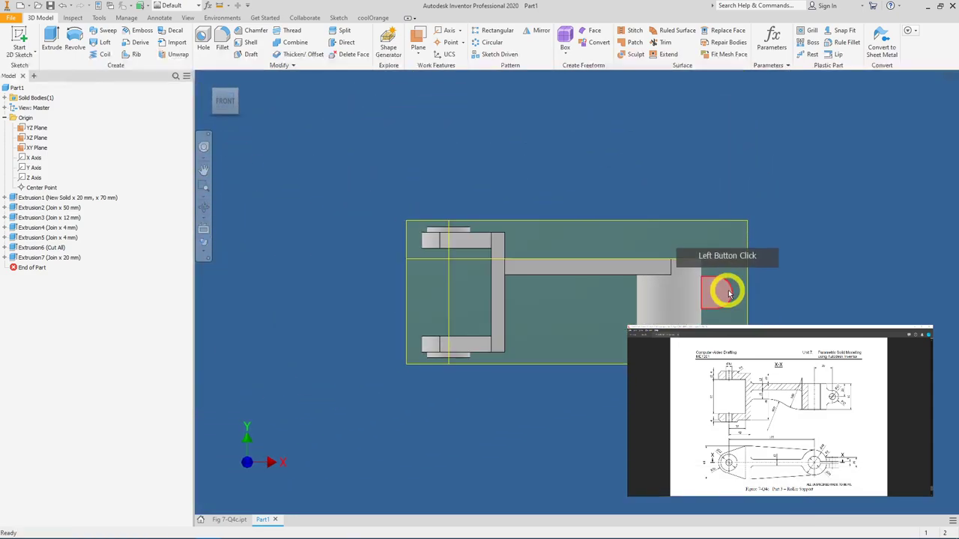
{"action": "scroll", "coordinate": [667, 279], "scroll_direction": "up", "scroll_amount": 5}
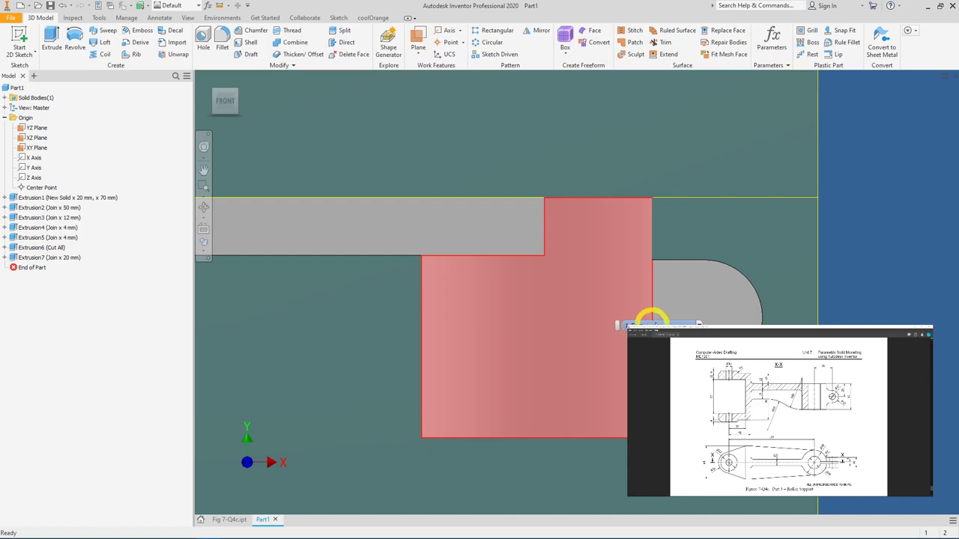
{"action": "mouse_move", "coordinate": [652, 322]}
{"action": "middle_mouse_down", "text": "shift"}
{"action": "mouse_move", "coordinate": [774, 313]}
{"action": "mouse_move", "coordinate": [663, 322]}
{"action": "middle_mouse_up", "text": "shift"}
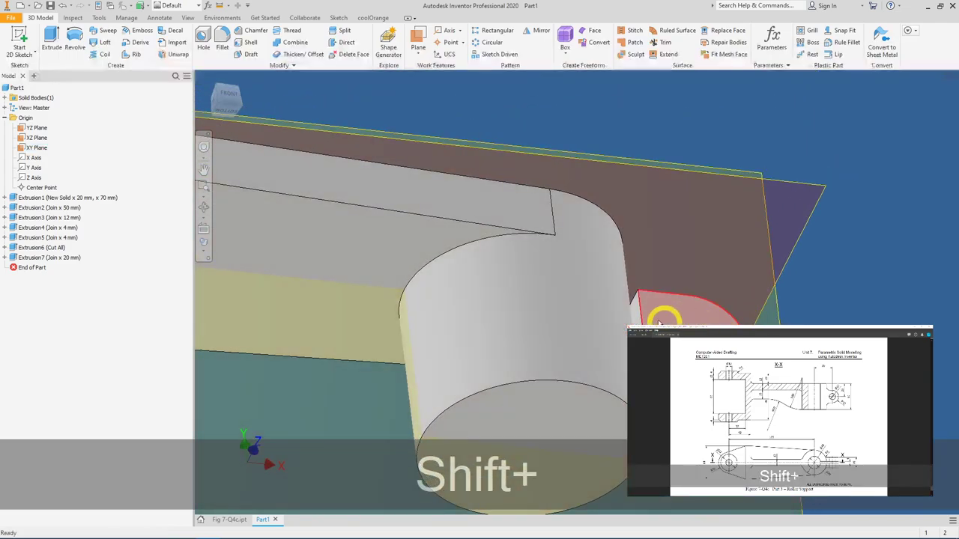
{"action": "left_click", "coordinate": [4, 258]}
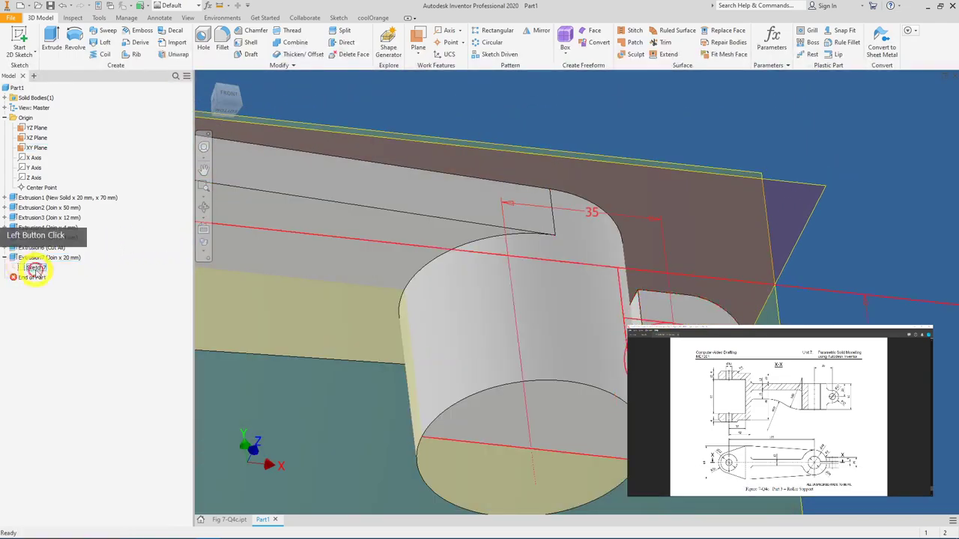
{"action": "double_click", "coordinate": [39, 268]}
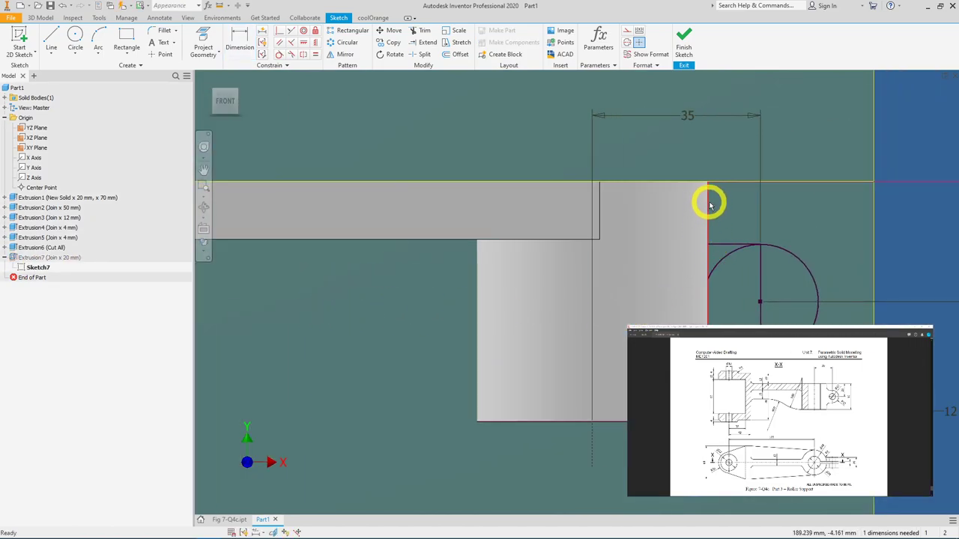
{"action": "mouse_move", "coordinate": [708, 216]}
{"action": "middle_mouse_down", "text": "shift"}
{"action": "mouse_move", "coordinate": [685, 225]}
{"action": "mouse_move", "coordinate": [681, 212]}
{"action": "mouse_move", "coordinate": [677, 229]}
{"action": "middle_mouse_up", "text": "shift"}
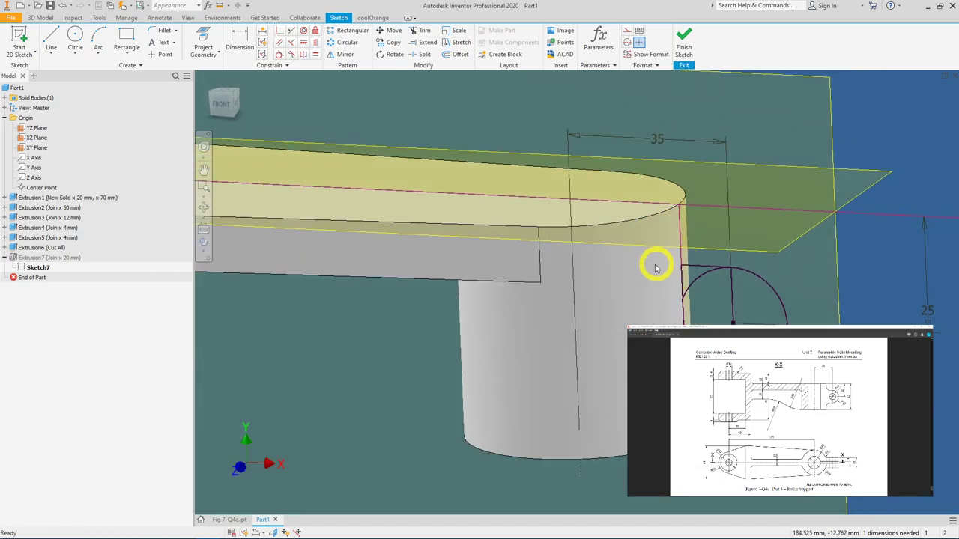
{"action": "left_click", "coordinate": [681, 45]}
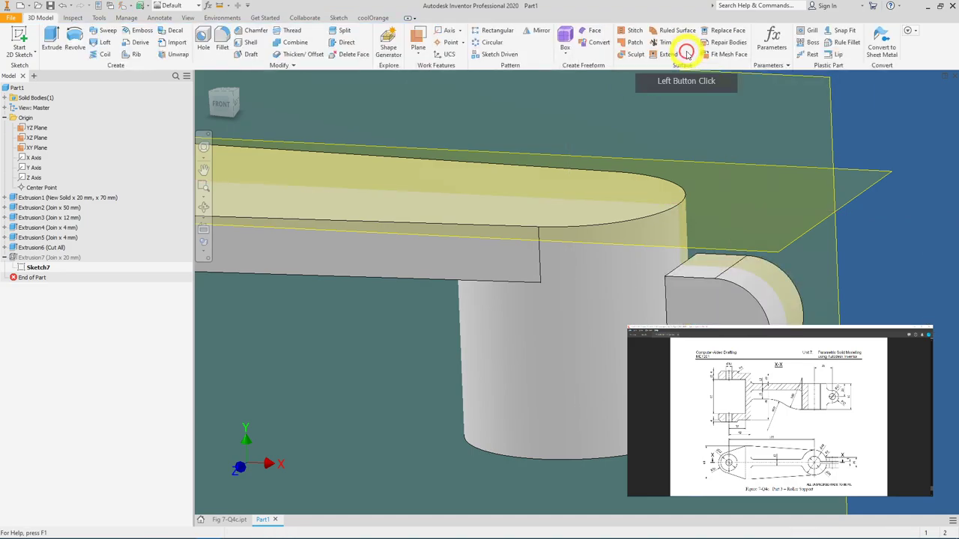
Examine the junction between the lug's flat end and the cylinder's curved face from several angles.
{"action": "left_click", "coordinate": [635, 249], "text": "shift"}
{"action": "middle_click_drag", "start_coordinate": [635, 250], "coordinate": [670, 250], "text": "shift"}
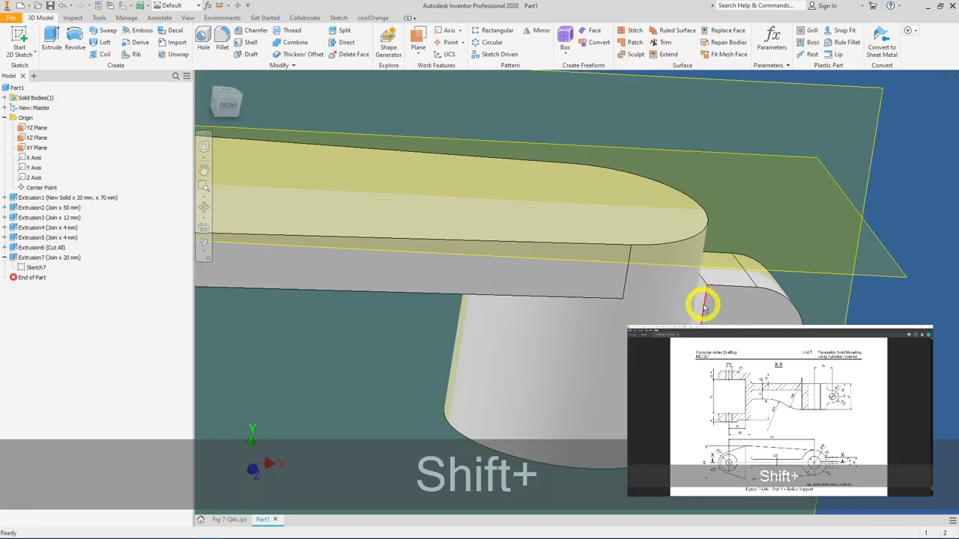
{"action": "middle_click_drag", "start_coordinate": [699, 304], "coordinate": [723, 250], "text": "shift"}
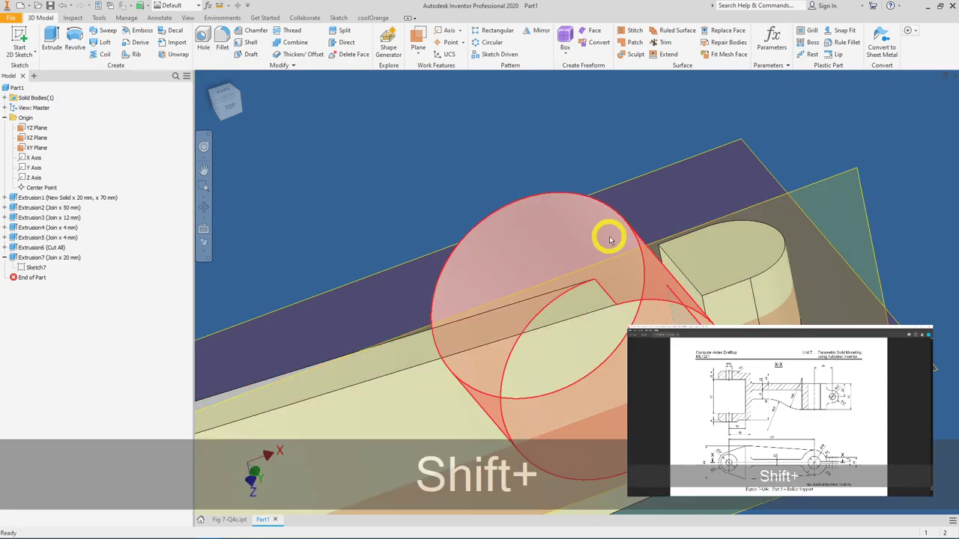
{"action": "middle_click_drag", "start_coordinate": [605, 235], "coordinate": [545, 293], "text": "shift"}
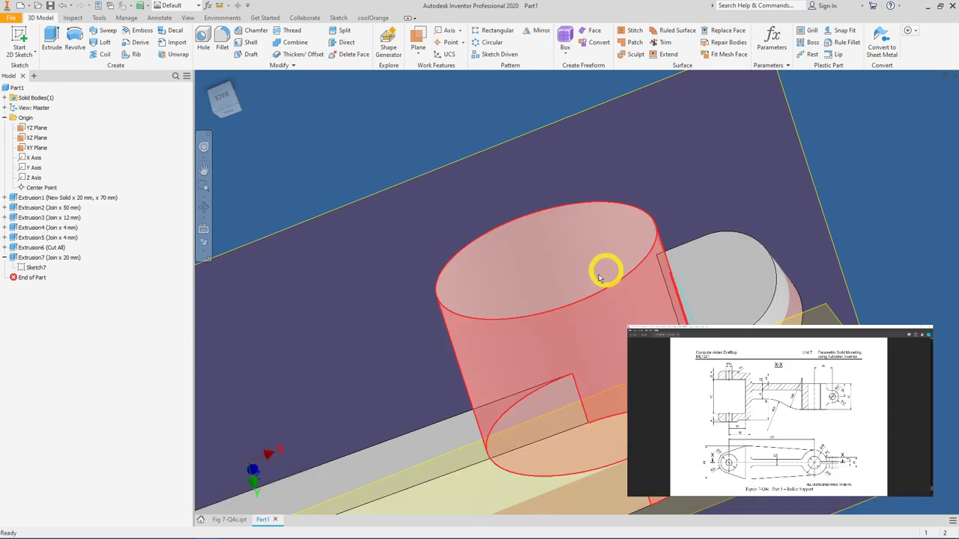
{"action": "middle_click_drag", "start_coordinate": [600, 387], "coordinate": [599, 272], "text": "shift"}
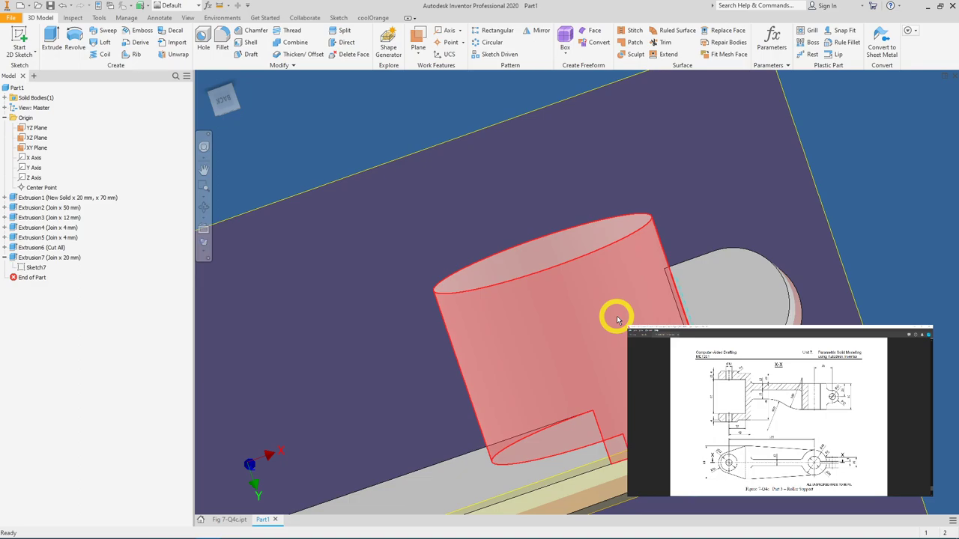
{"action": "middle_click_drag", "start_coordinate": [676, 314], "coordinate": [794, 274], "text": "shift"}
{"action": "scroll", "coordinate": [704, 260], "scroll_direction": "down", "scroll_amount": 3}
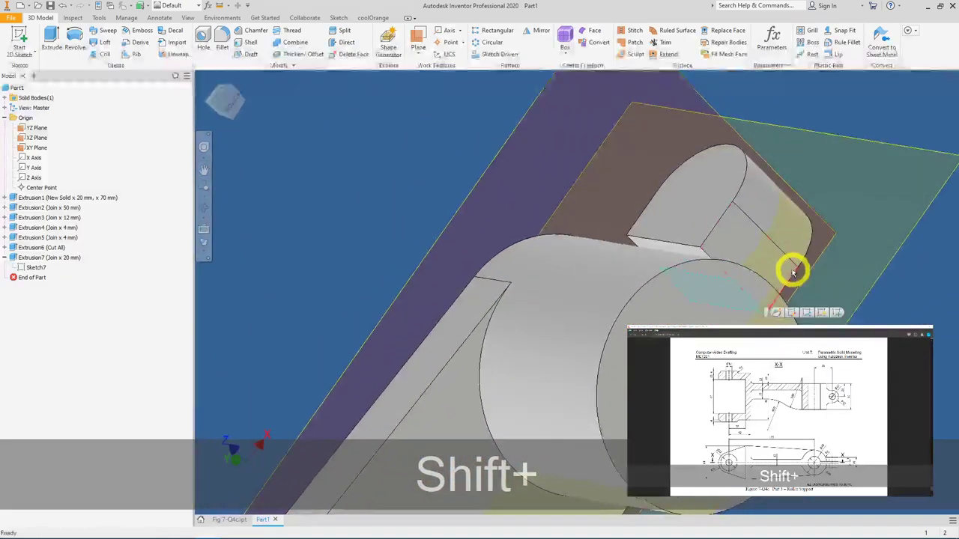
{"action": "middle_click_drag", "start_coordinate": [674, 248], "coordinate": [715, 303], "text": "shift"}
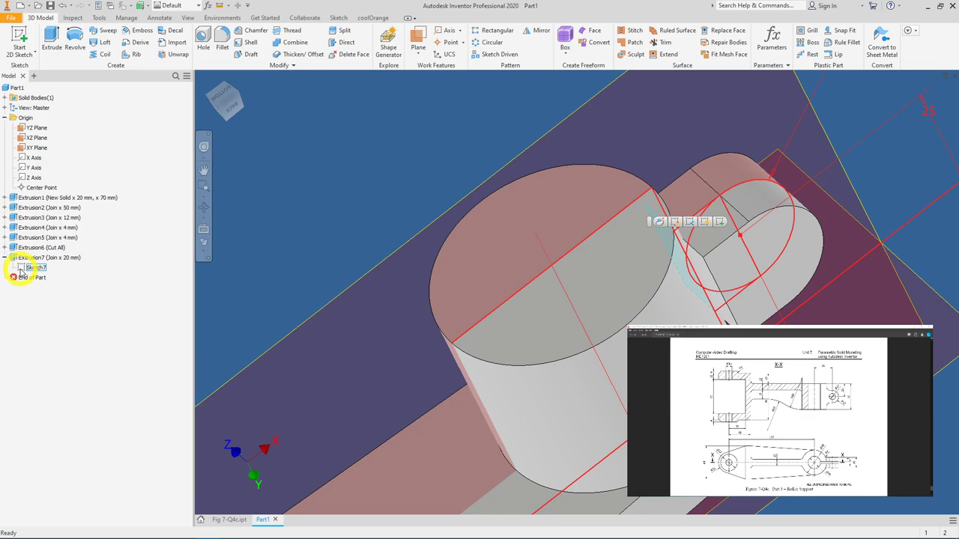
Reopen the lug's sketch for editing and slice the graphics at the sketch plane.
{"action": "double_click", "coordinate": [23, 269]}
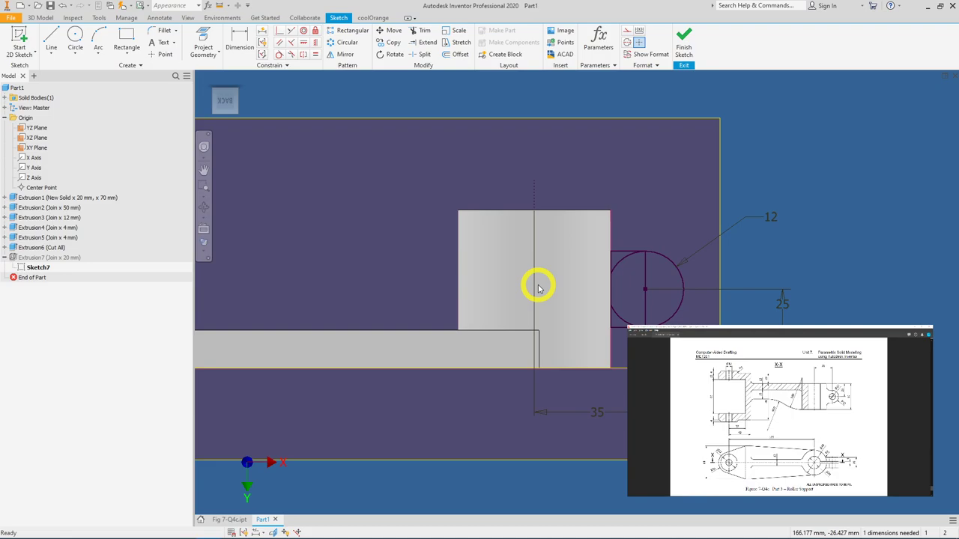
{"action": "key", "text": "F7"}
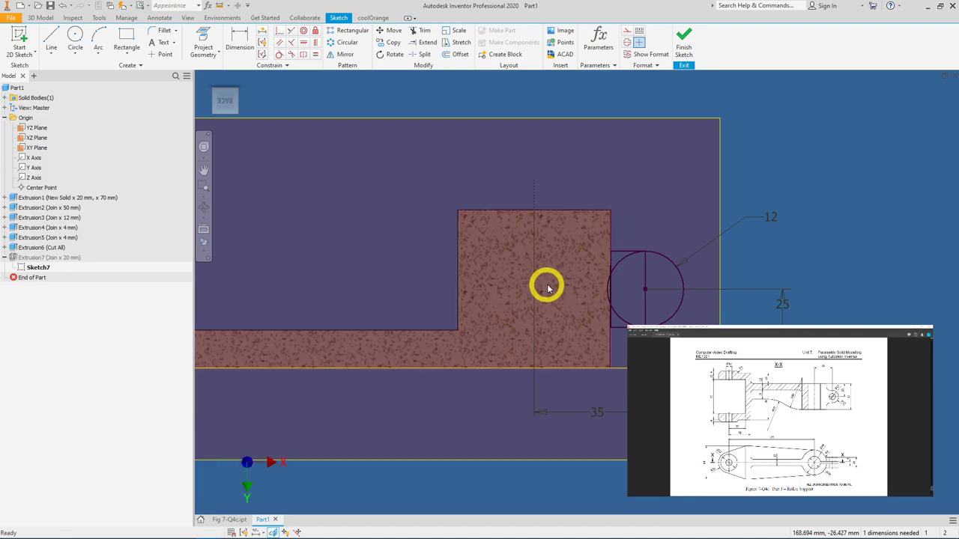
{"action": "scroll", "coordinate": [604, 276], "scroll_direction": "up", "scroll_amount": 3}
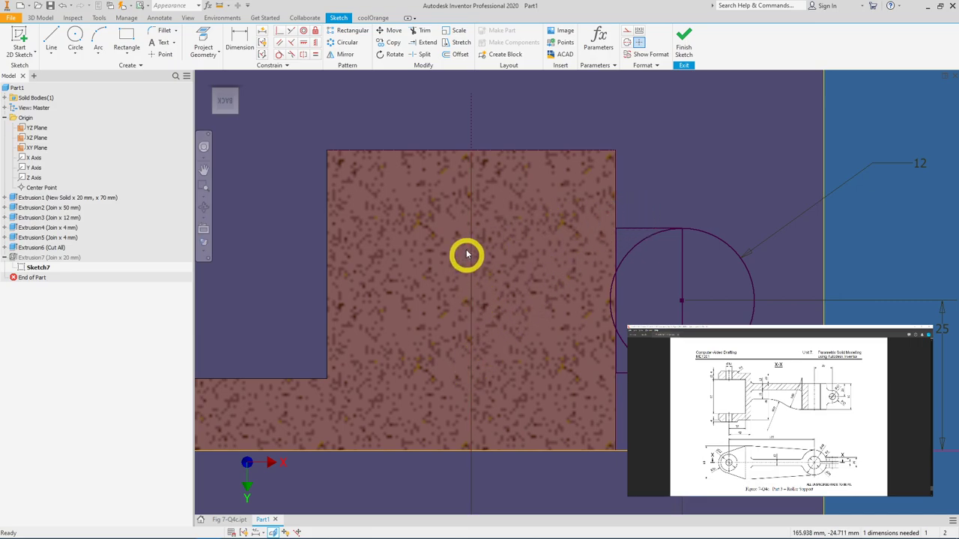
Draw a rectangle about 22 mm high from the lug's upper corner on the cylinder edge to the cylinder's centreline.
{"action": "left_click", "coordinate": [126, 37]}
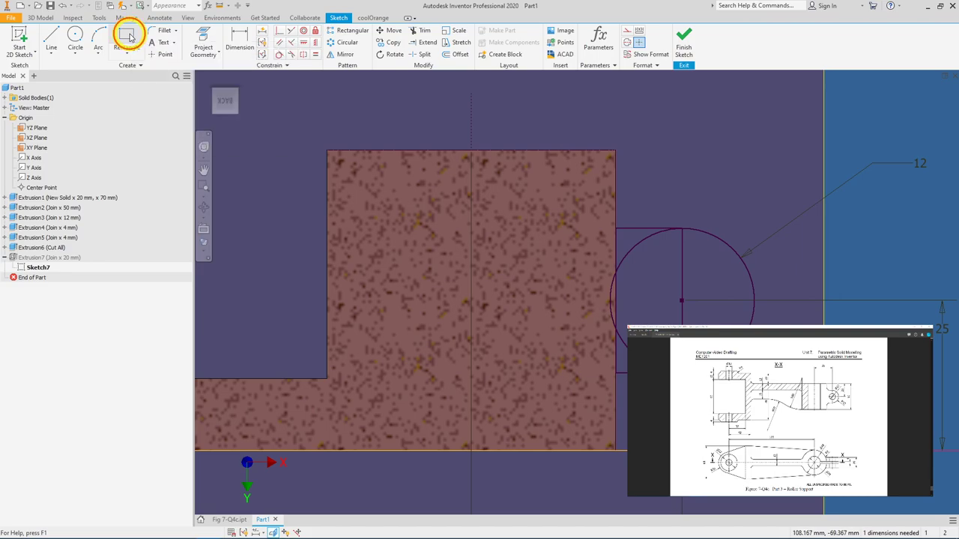
{"action": "left_click", "coordinate": [616, 228]}
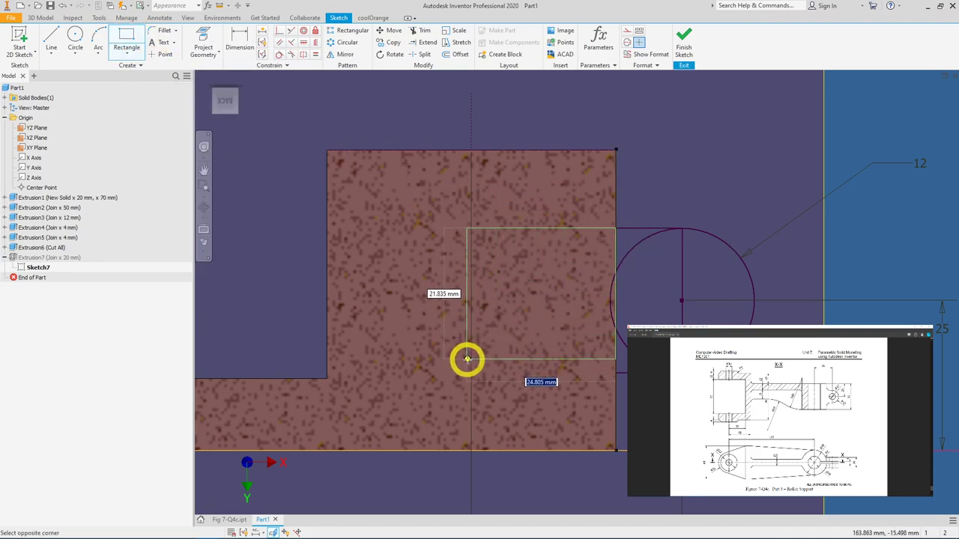
{"action": "left_click", "coordinate": [471, 360]}
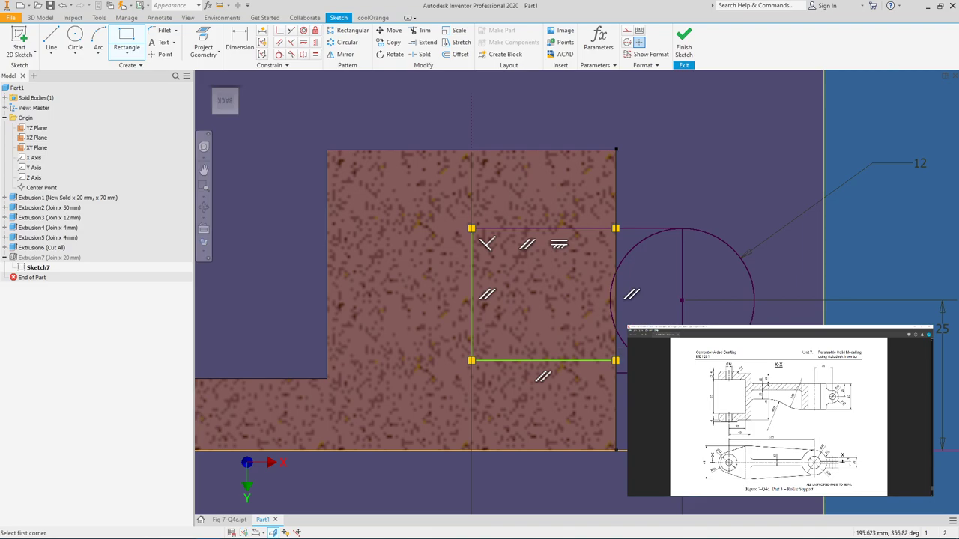
{"action": "right_click", "coordinate": [640, 385]}
{"action": "key", "text": "Escape"}
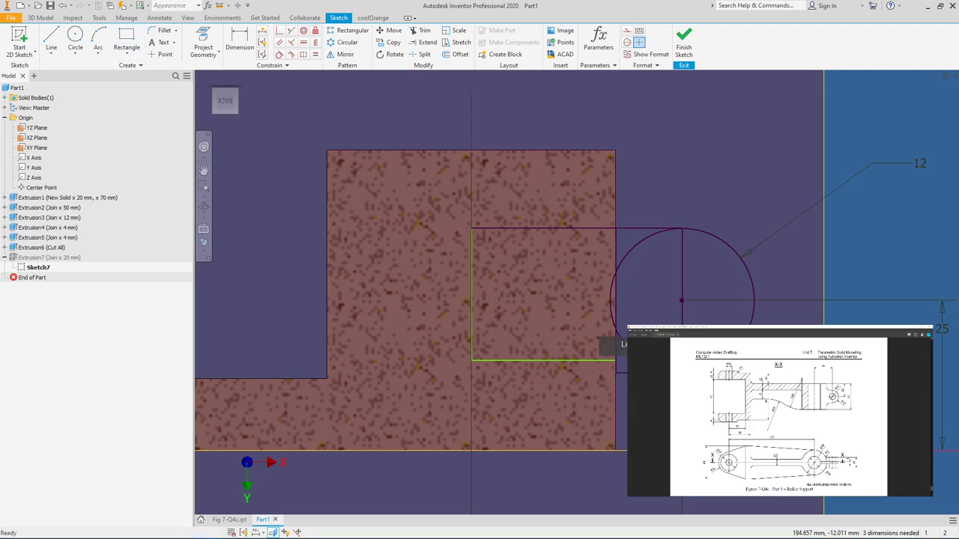
Make the new rectangle's lower edge collinear with the lug's lower edge and its inner side collinear with the construction centreline.
{"action": "left_click", "coordinate": [620, 375]}
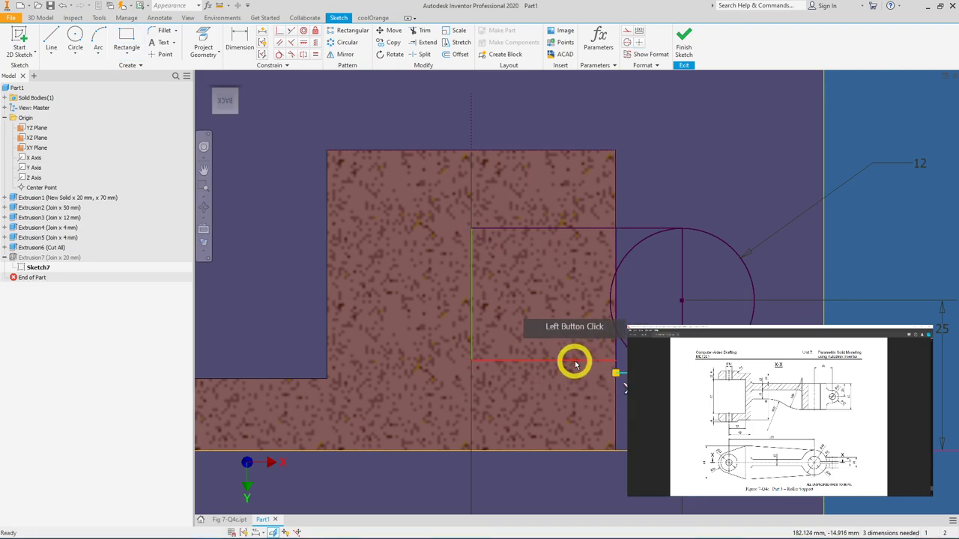
{"action": "left_click", "coordinate": [292, 31]}
{"action": "left_click", "coordinate": [587, 363]}
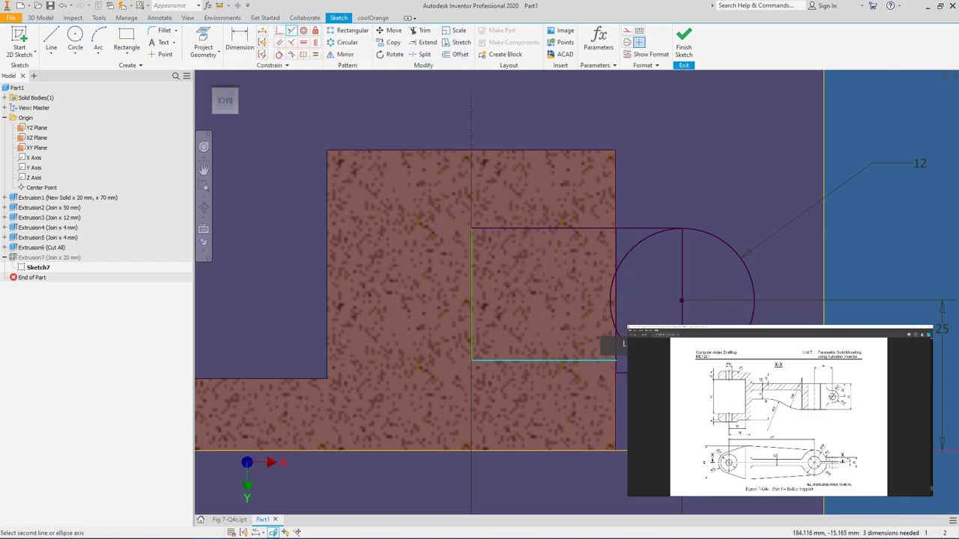
{"action": "left_click", "coordinate": [626, 373]}
{"action": "left_click", "coordinate": [456, 272]}
{"action": "left_click", "coordinate": [472, 271]}
{"action": "left_click", "coordinate": [472, 137]}
{"action": "left_click", "coordinate": [579, 375]}
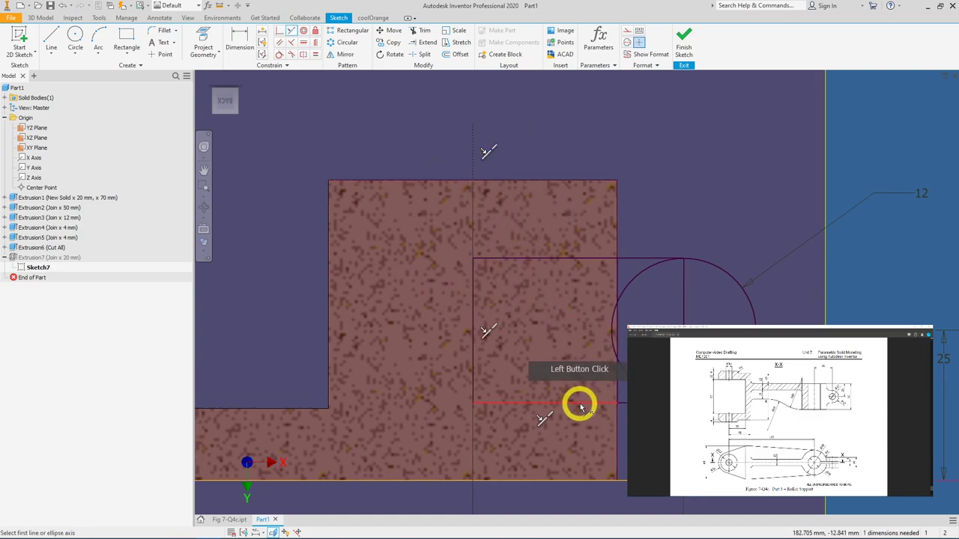
Finish the sketch and add the new rectangle's regions inside the cylinder to the lug extrusion's profiles.
{"action": "left_click", "coordinate": [683, 49]}
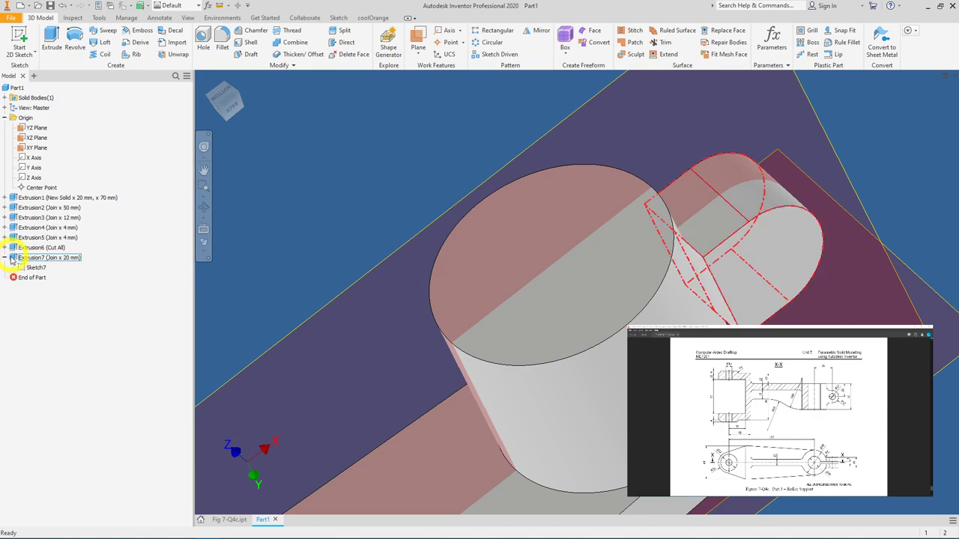
{"action": "double_click", "coordinate": [14, 260]}
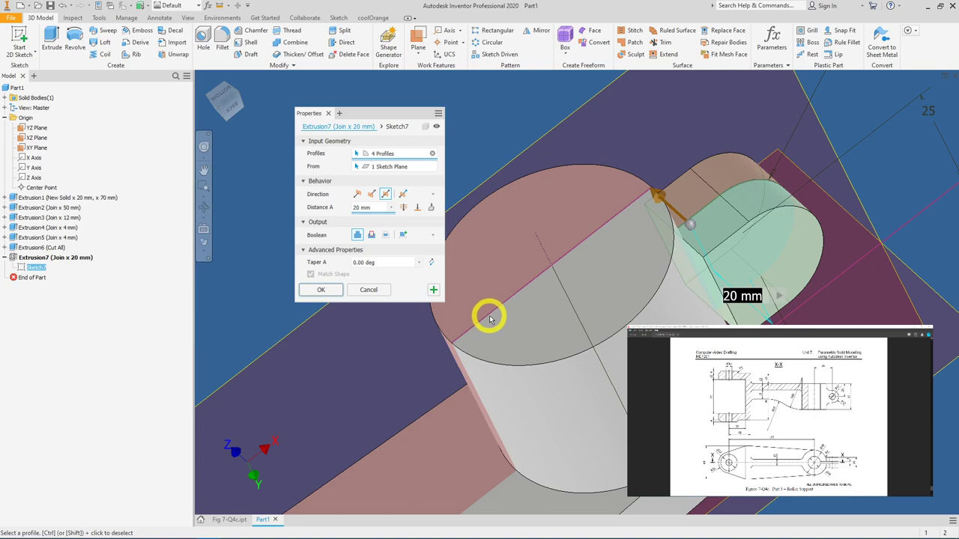
{"action": "left_click", "coordinate": [407, 152]}
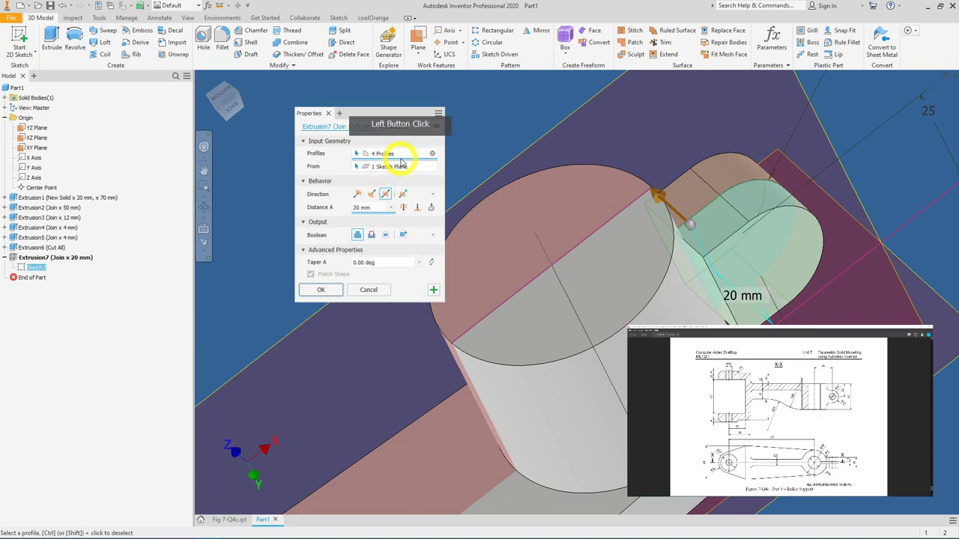
{"action": "left_click", "coordinate": [364, 162]}
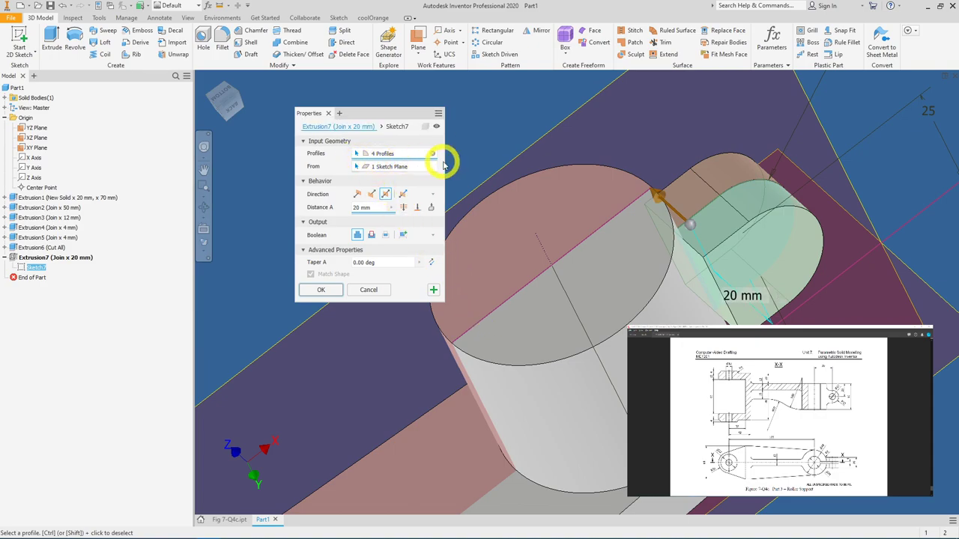
{"action": "left_click", "coordinate": [498, 367]}
{"action": "left_click", "coordinate": [681, 278]}
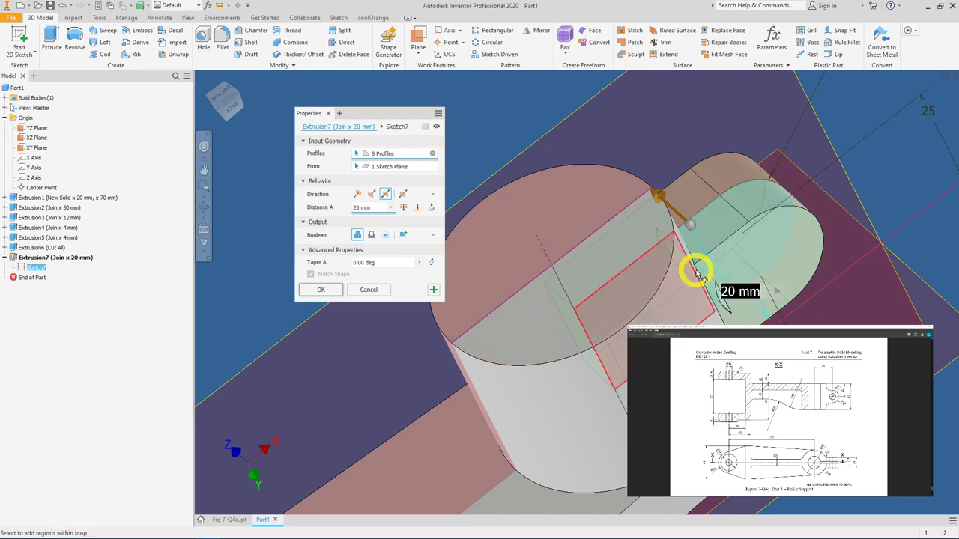
{"action": "scroll", "coordinate": [689, 261], "scroll_direction": "up", "scroll_amount": 3}
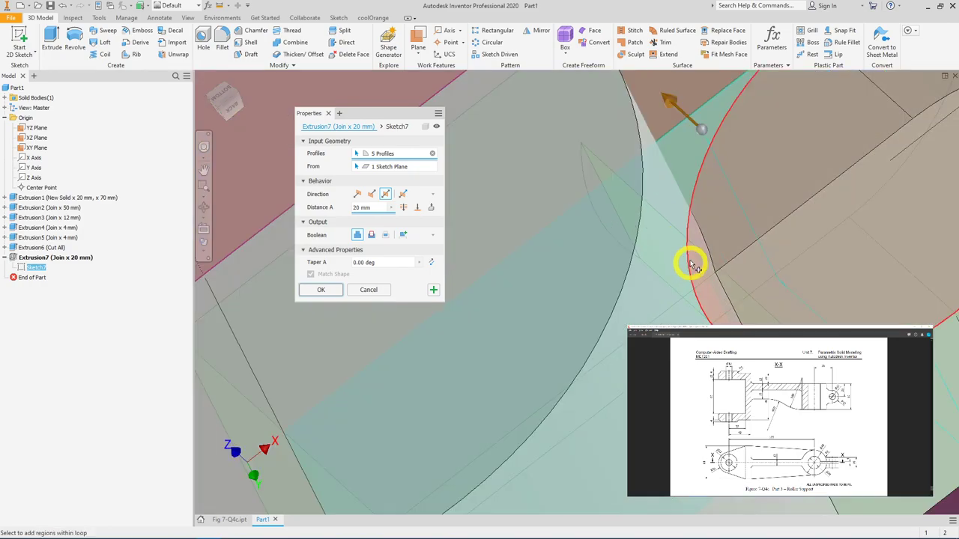
{"action": "middle_click_drag", "start_coordinate": [689, 261], "coordinate": [641, 226], "text": "shift"}
{"action": "left_click", "coordinate": [515, 330]}
{"action": "left_click", "coordinate": [341, 290]}
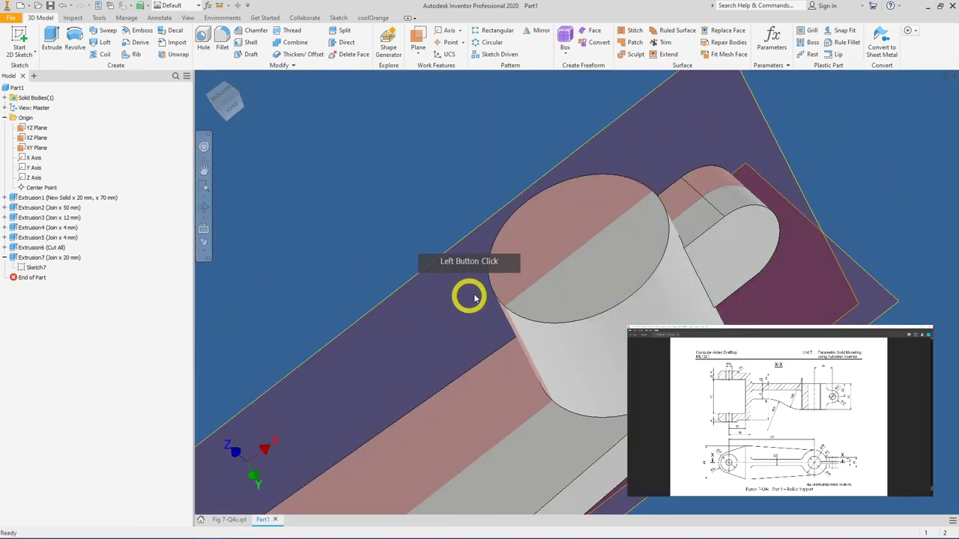
Cut a 12 mm diameter hole through both fork arms, concentric with the round boss at the fork end.
{"action": "middle_click_drag", "start_coordinate": [563, 296], "coordinate": [683, 272], "text": "shift"}
{"action": "scroll", "coordinate": [674, 237], "scroll_direction": "down", "scroll_amount": 5}
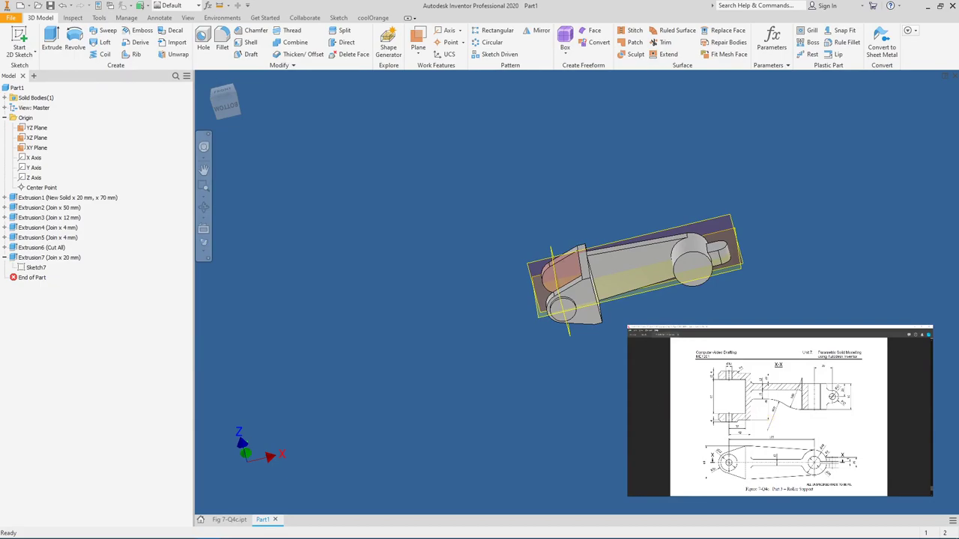
{"action": "middle_click_drag", "start_coordinate": [614, 270], "coordinate": [495, 202], "text": "shift"}
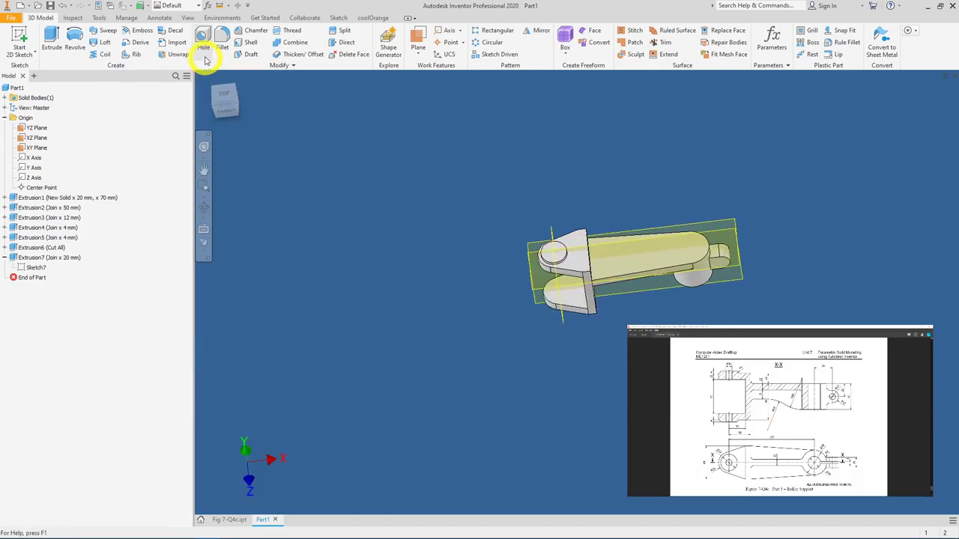
{"action": "left_click", "coordinate": [203, 42]}
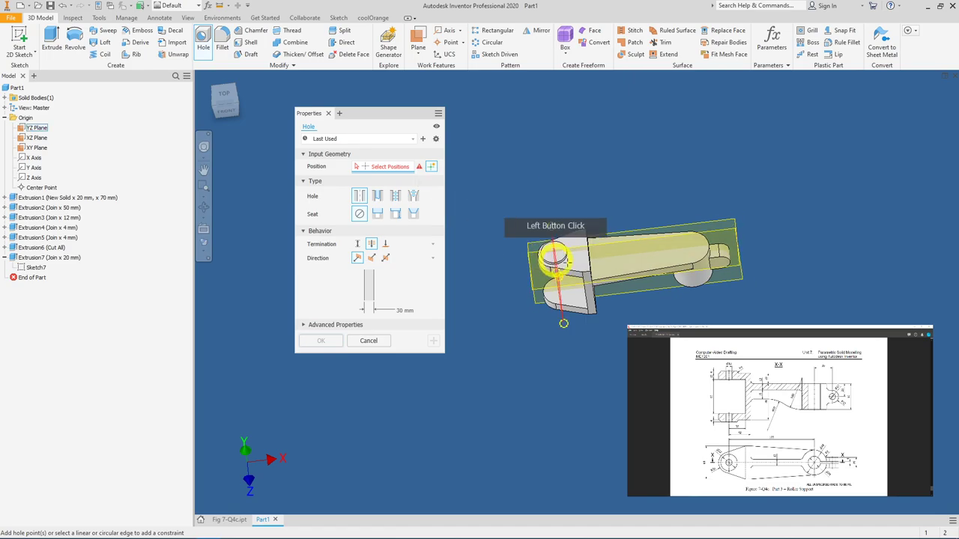
{"action": "scroll", "coordinate": [550, 255], "scroll_direction": "down", "scroll_amount": 3}
{"action": "left_click", "coordinate": [548, 253]}
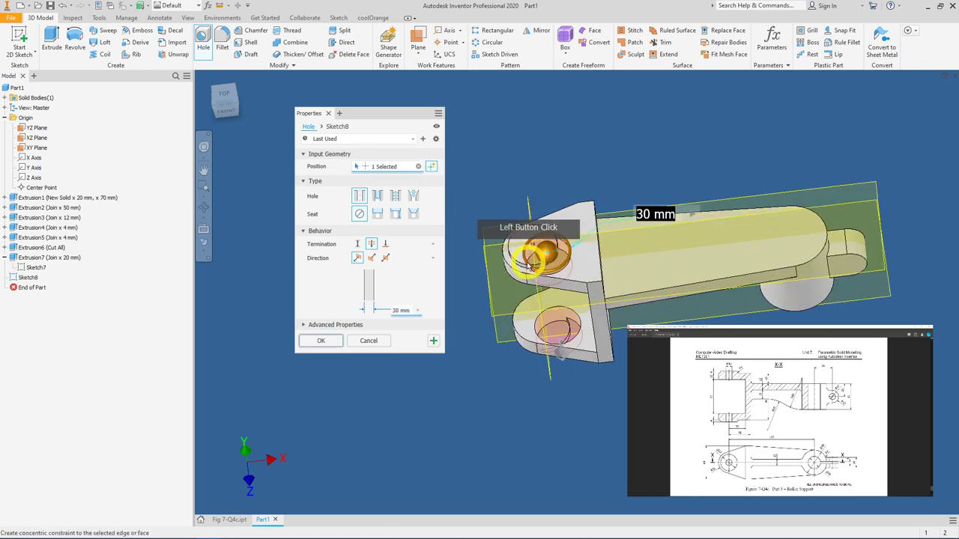
{"action": "left_click", "coordinate": [524, 270]}
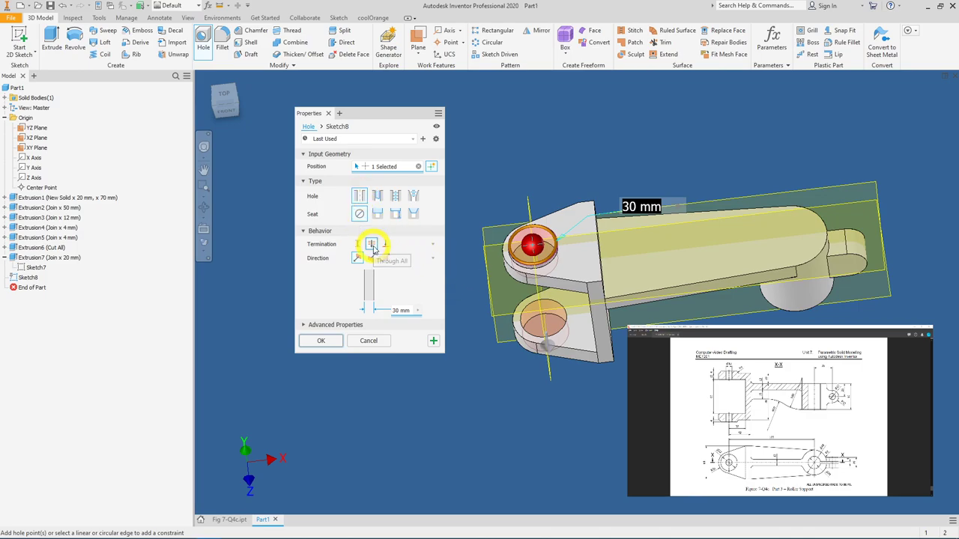
{"action": "left_click", "coordinate": [396, 310]}
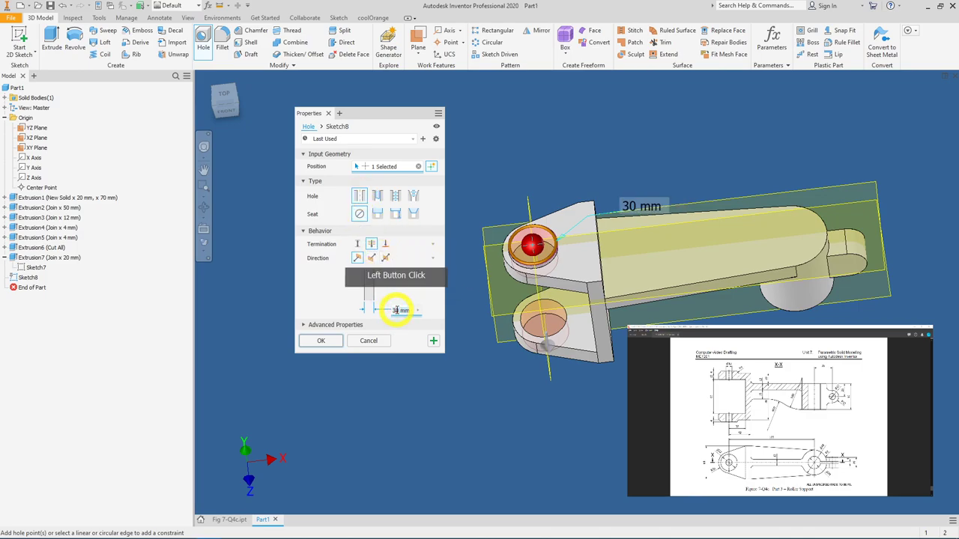
{"action": "type", "text": "12"}
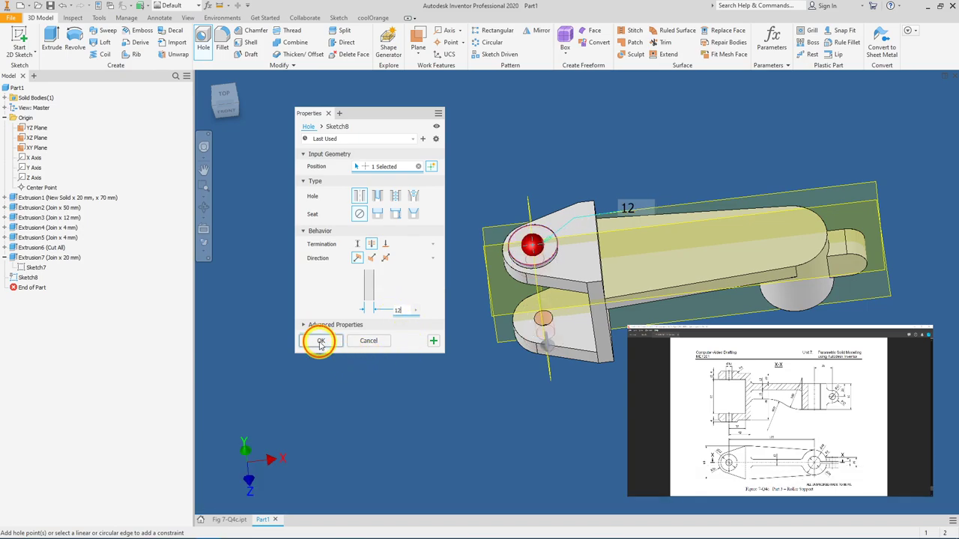
{"action": "left_click", "coordinate": [321, 341]}
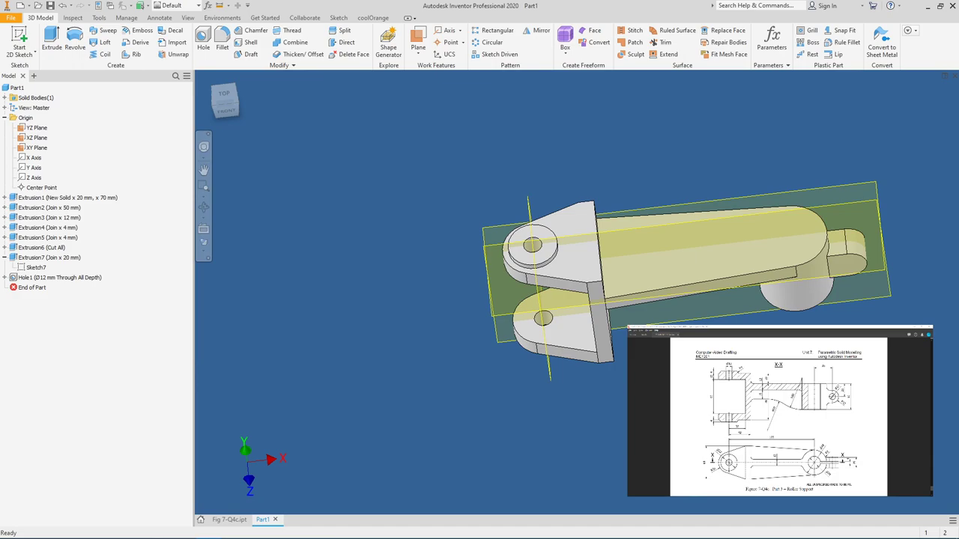
Cut a 12 mm diameter hole through the lug, concentric with its rounded end.
{"action": "key", "text": "space"}
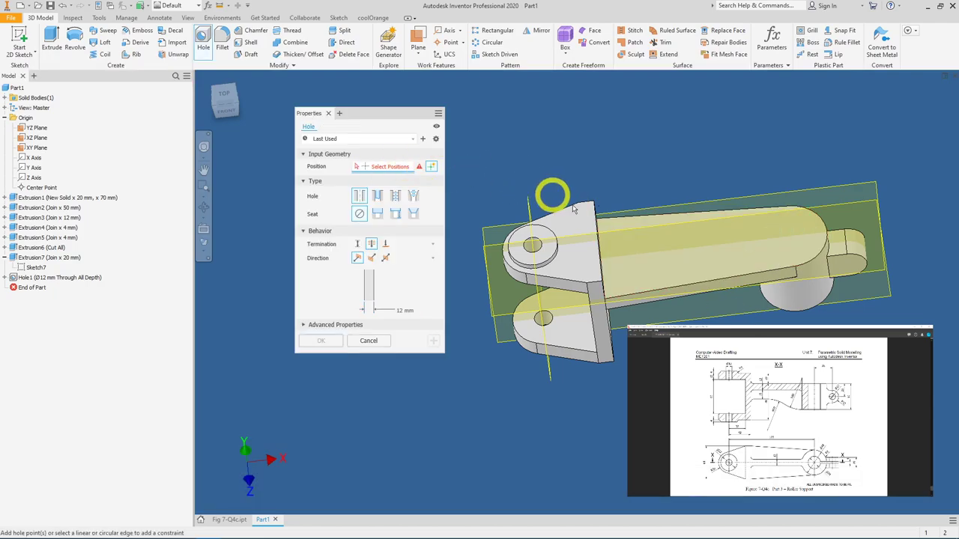
{"action": "scroll", "coordinate": [784, 323], "scroll_direction": "up", "scroll_amount": 5}
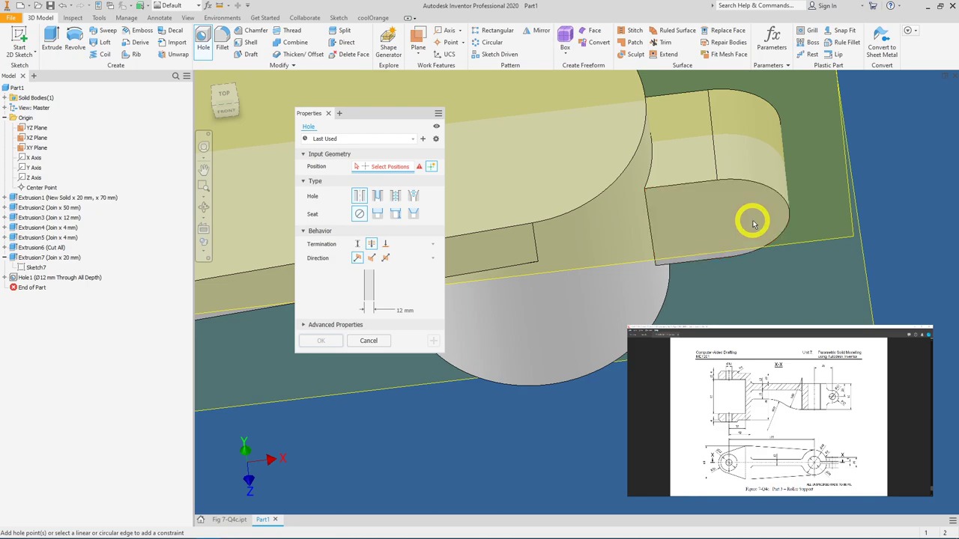
{"action": "left_click", "coordinate": [752, 221]}
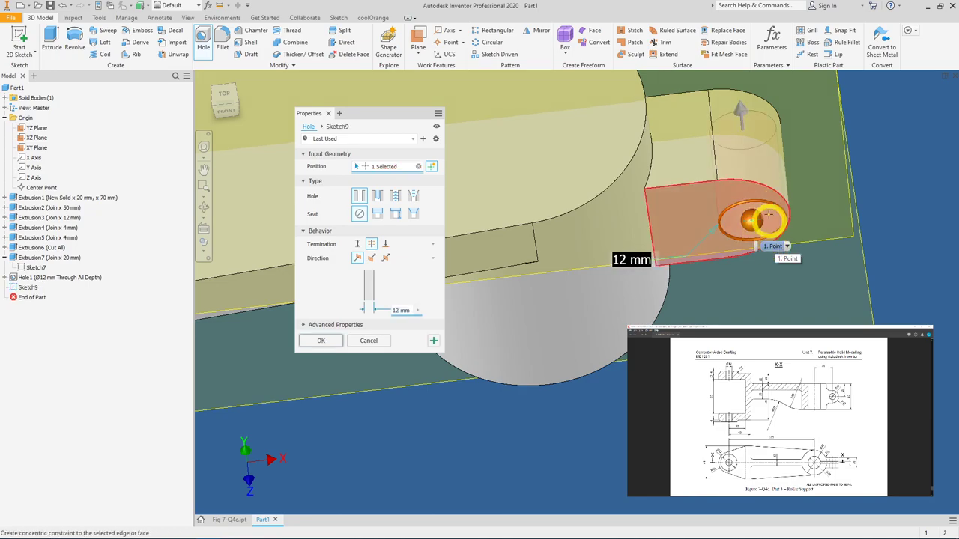
{"action": "left_click", "coordinate": [752, 142]}
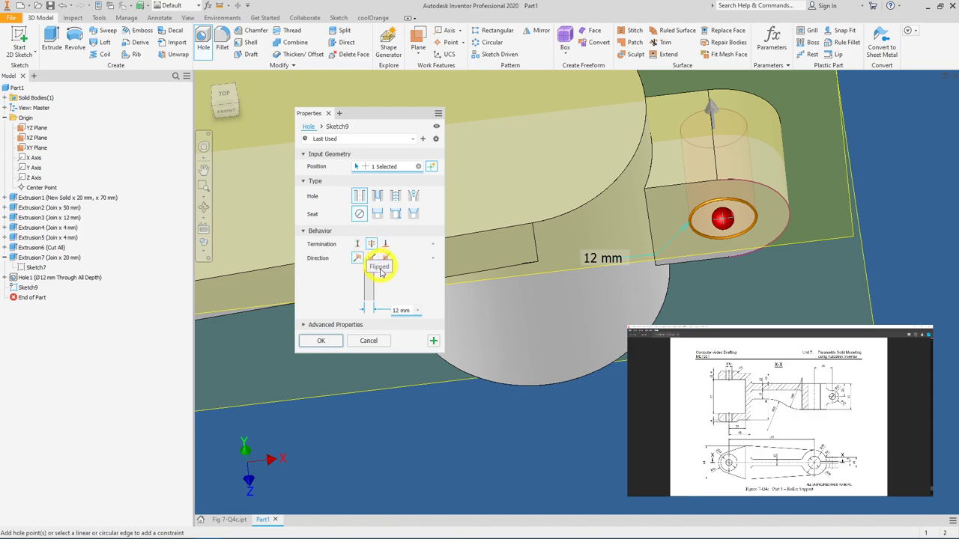
{"action": "left_click", "coordinate": [320, 341]}
Cut a 24 mm diameter hole through the arm-end cylinder, concentric with its circular edge.
{"action": "middle_click_drag", "start_coordinate": [610, 328], "coordinate": [597, 300], "text": "shift"}
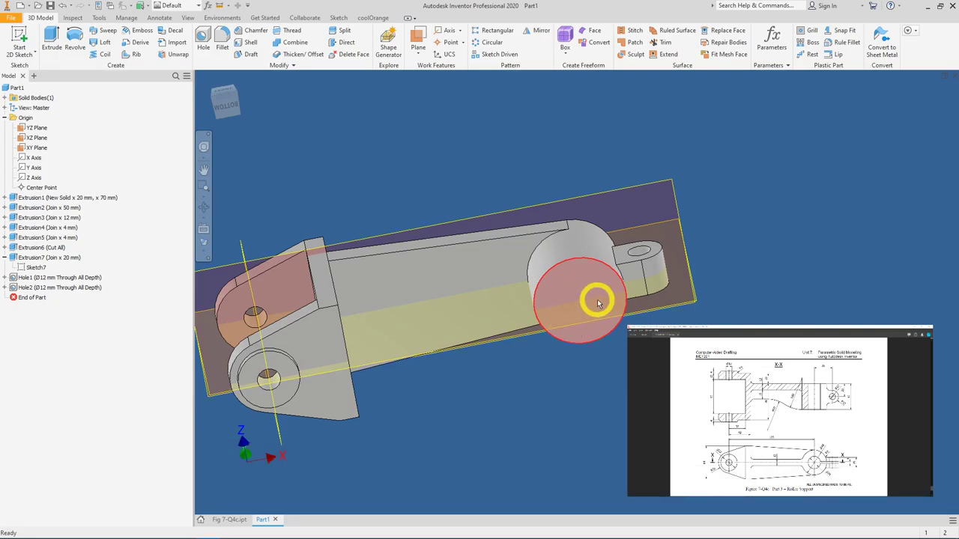
{"action": "left_click", "coordinate": [202, 36]}
{"action": "left_click", "coordinate": [579, 212]}
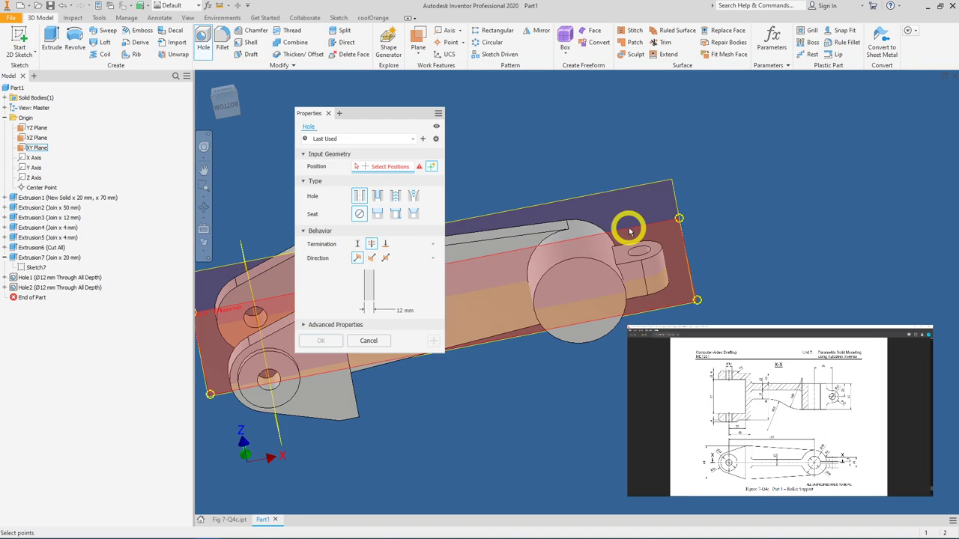
{"action": "left_click", "coordinate": [565, 290]}
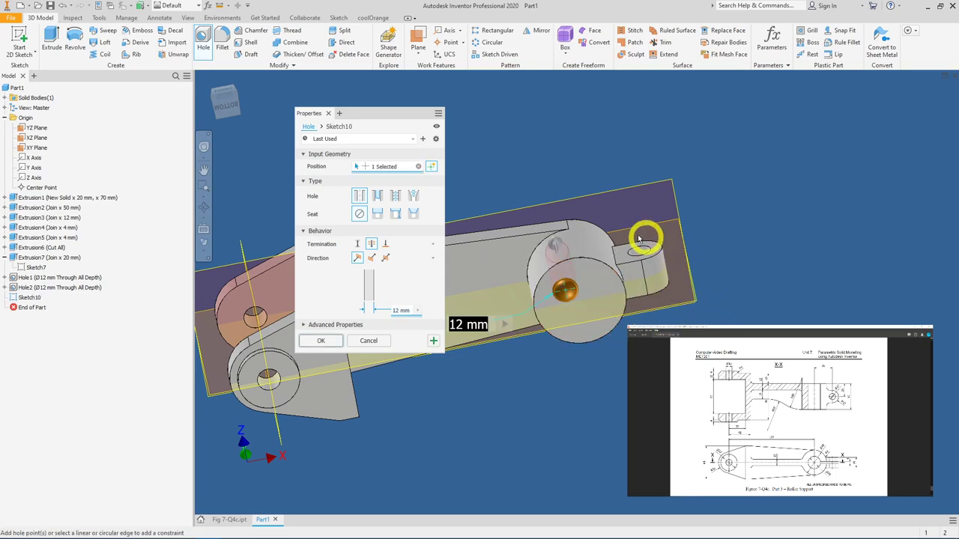
{"action": "left_click", "coordinate": [588, 245]}
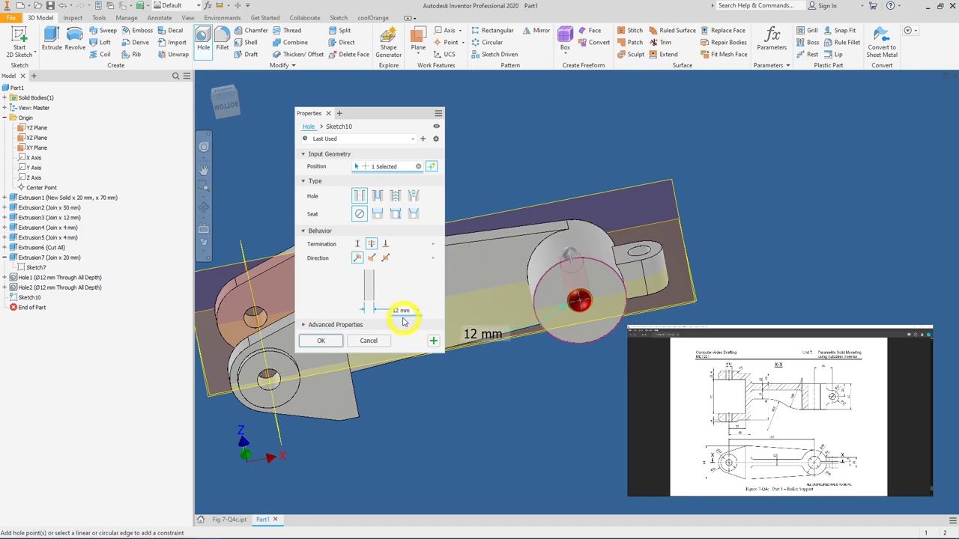
{"action": "left_click", "coordinate": [448, 367]}
{"action": "type", "text": "24"}
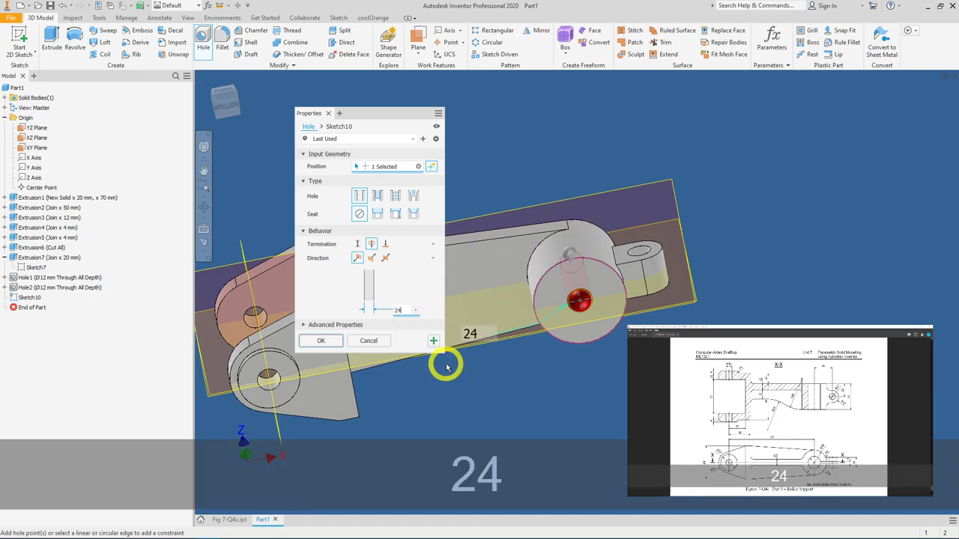
{"action": "middle_click_drag", "start_coordinate": [507, 296], "coordinate": [458, 342], "text": "shift"}
{"action": "left_click", "coordinate": [321, 340]}
Create a sketch on the arm's upper face and project the 24 mm hole's circular edge into it.
{"action": "middle_click_drag", "start_coordinate": [320, 340], "coordinate": [595, 222], "text": "shift"}
{"action": "left_click", "coordinate": [595, 223]}
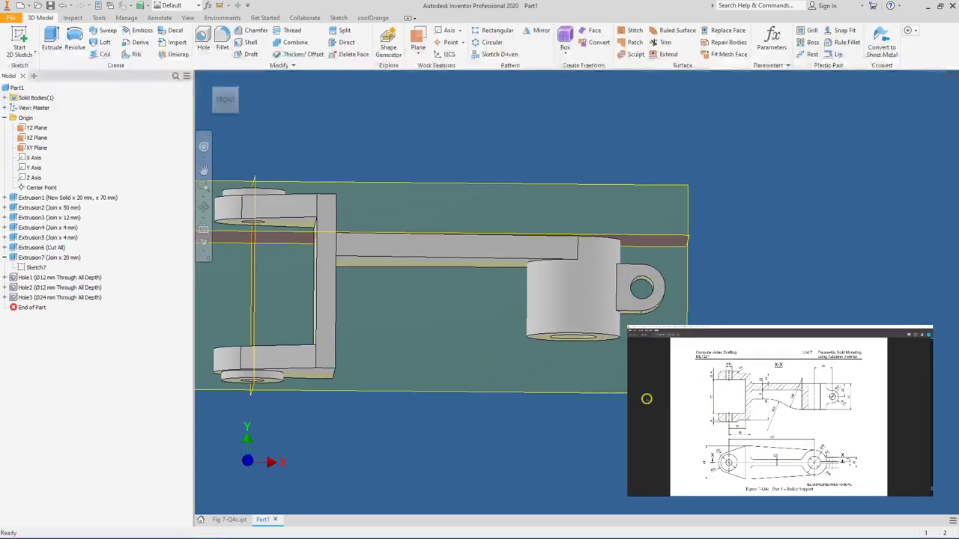
{"action": "mouse_move", "coordinate": [646, 398]}
{"action": "middle_mouse_down", "text": "shift"}
{"action": "mouse_move", "coordinate": [742, 299]}
{"action": "mouse_move", "coordinate": [703, 319]}
{"action": "middle_mouse_up", "text": "shift"}
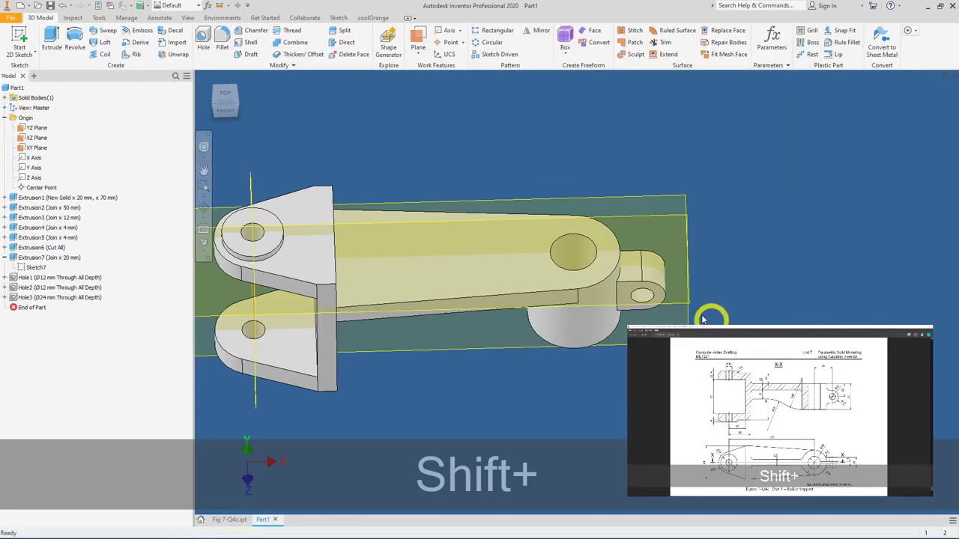
{"action": "left_click", "coordinate": [606, 254]}
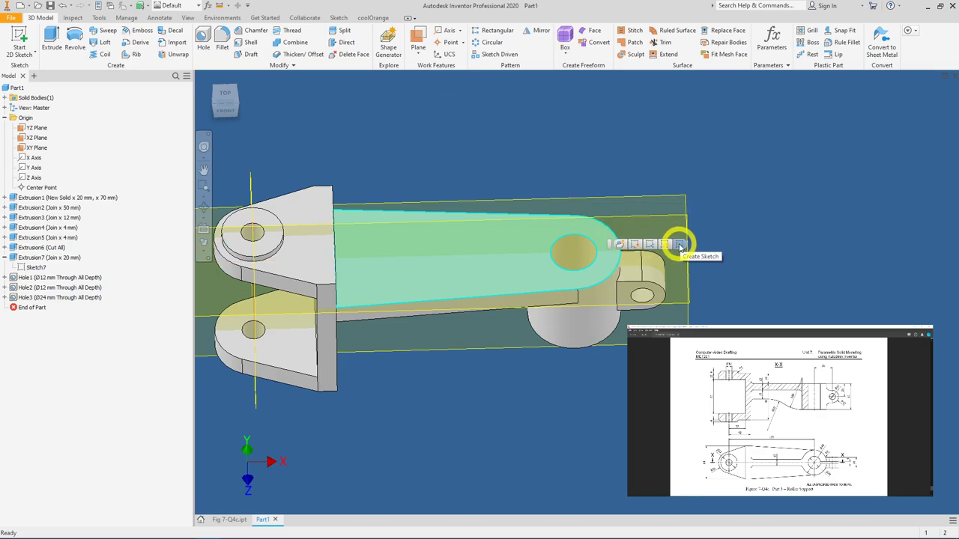
{"action": "left_click", "coordinate": [680, 246]}
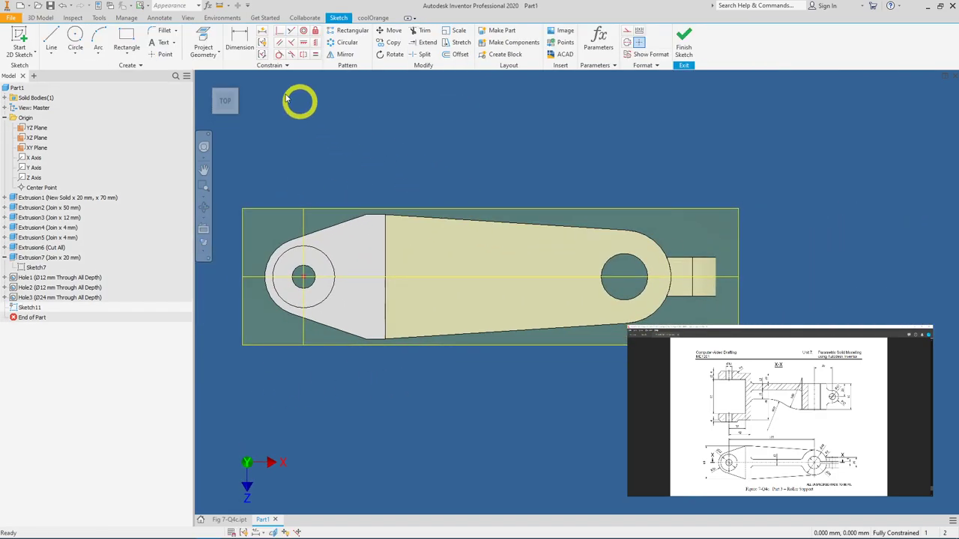
{"action": "left_click", "coordinate": [202, 45]}
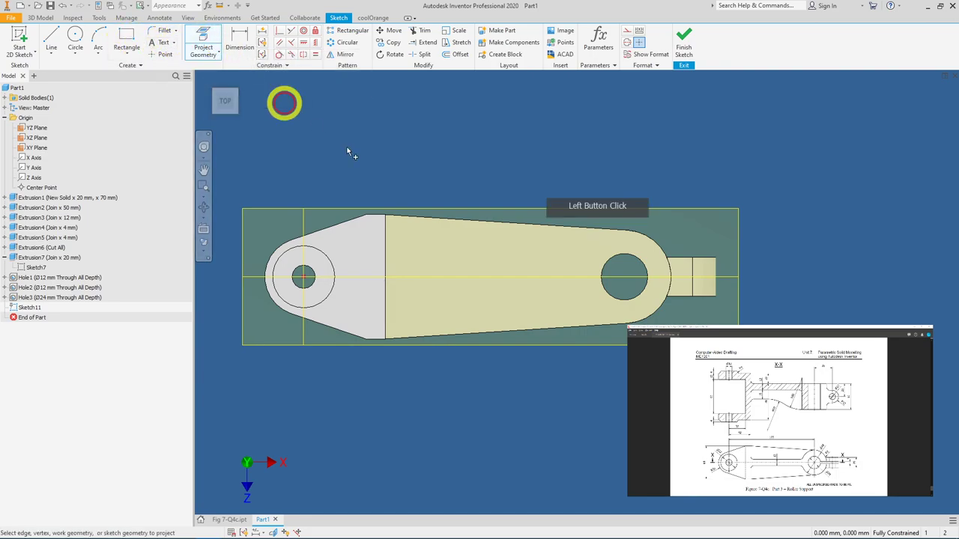
{"action": "left_click", "coordinate": [621, 257]}
{"action": "left_click", "coordinate": [624, 274]}
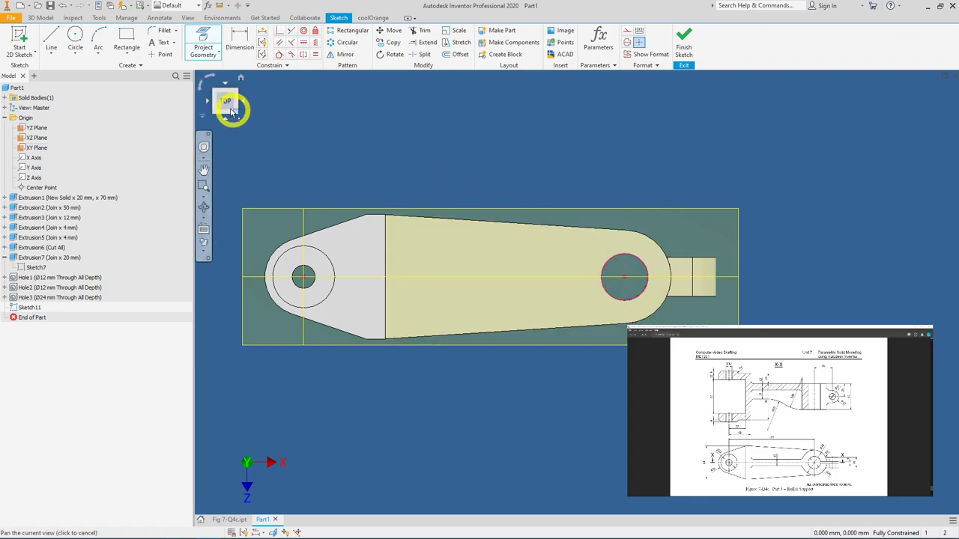
Draw a rectangle about 47 mm by 6.4 mm from the large hole's centre to the lug's outer end.
{"action": "left_click", "coordinate": [125, 35]}
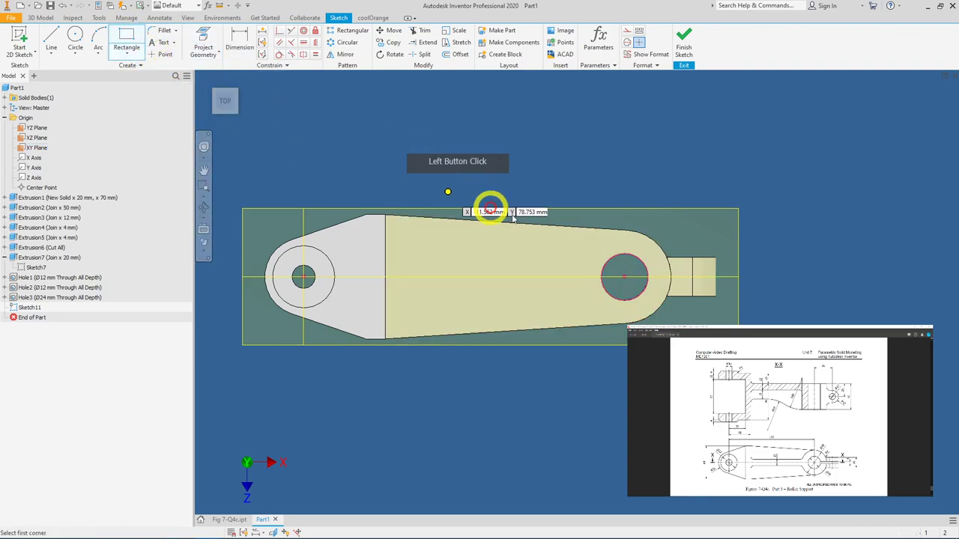
{"action": "left_click", "coordinate": [625, 271]}
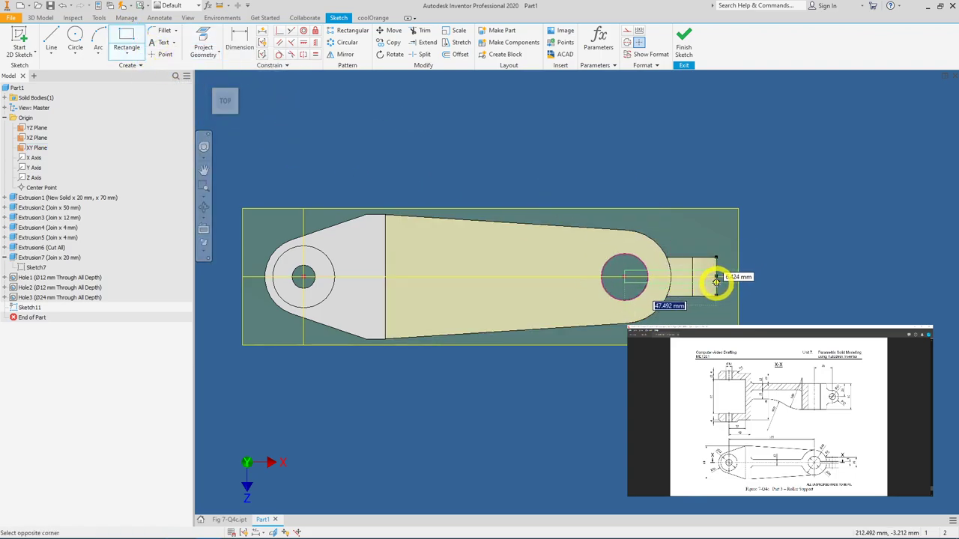
{"action": "left_click", "coordinate": [716, 281]}
{"action": "scroll", "coordinate": [691, 284], "scroll_direction": "up", "scroll_amount": 5}
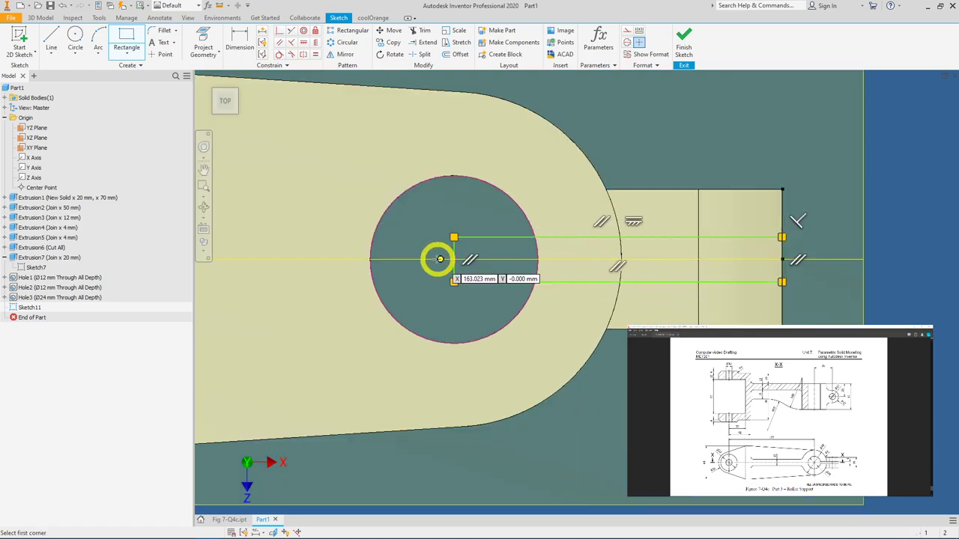
Constrain the midpoint of the rectangle's inner short edge to coincide with the large hole's centre.
{"action": "left_click", "coordinate": [279, 37]}
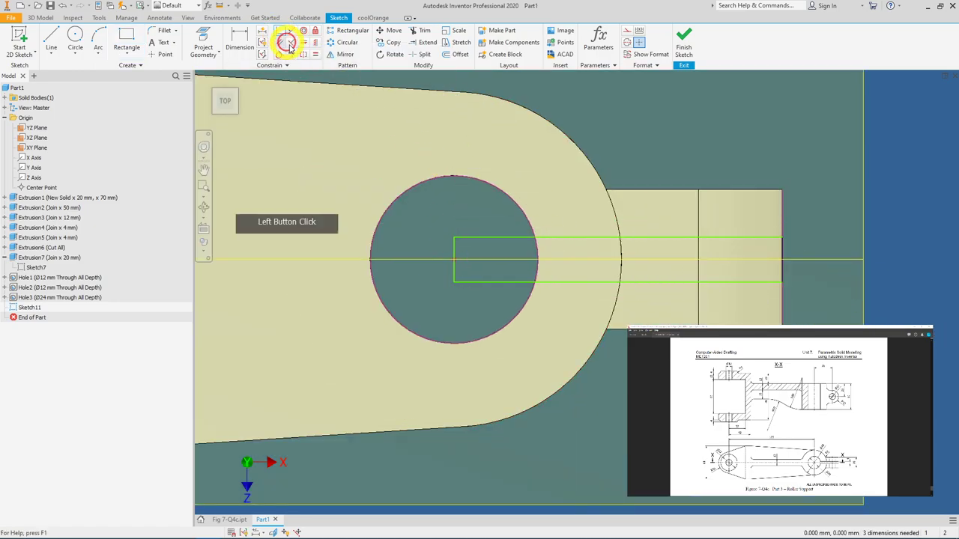
{"action": "right_click", "coordinate": [454, 262]}
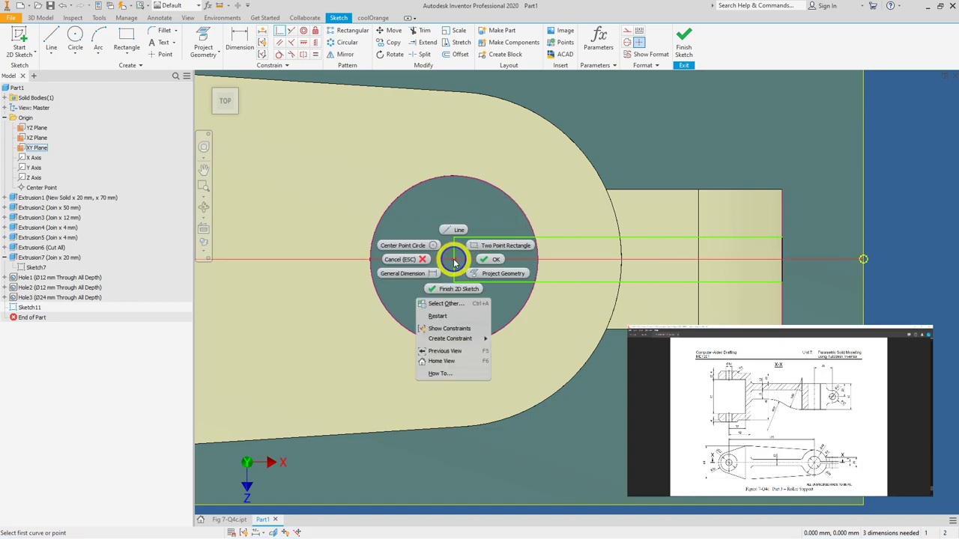
{"action": "left_click", "coordinate": [461, 306]}
{"action": "left_click", "coordinate": [462, 307]}
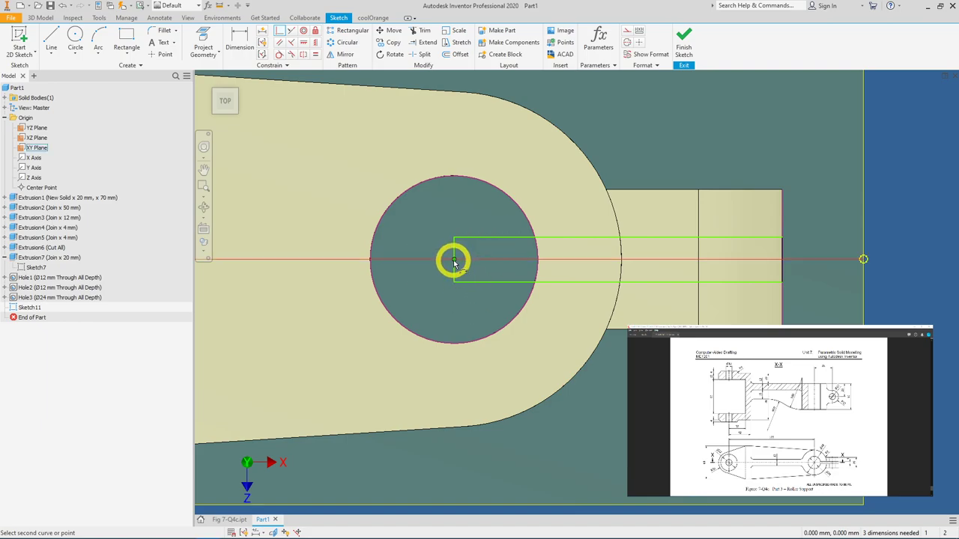
{"action": "right_click", "coordinate": [453, 262]}
{"action": "left_click", "coordinate": [461, 306]}
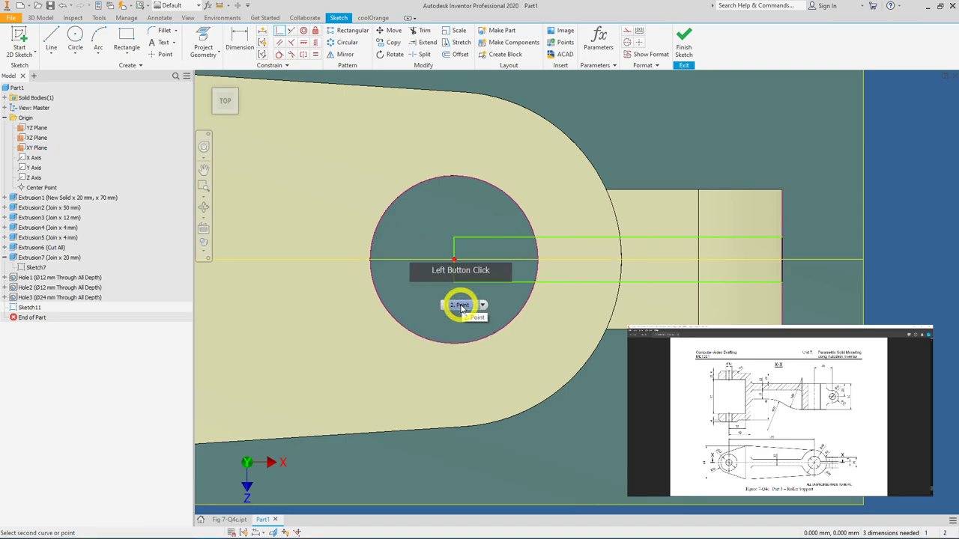
{"action": "left_click", "coordinate": [461, 306]}
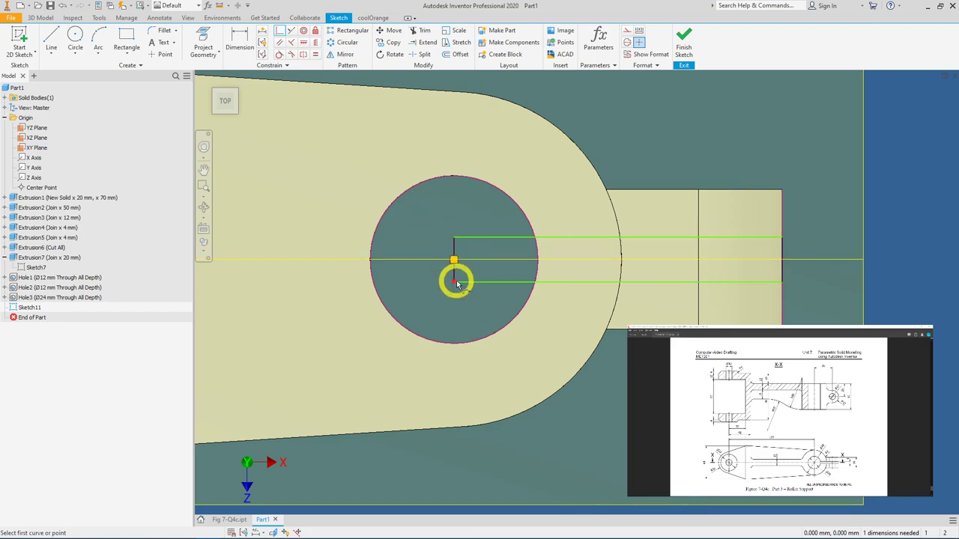
Dimension the distance between the rectangle's two long edges as 4 mm and finish the sketch.
{"action": "left_click", "coordinate": [230, 37]}
{"action": "left_click", "coordinate": [292, 84]}
{"action": "left_click", "coordinate": [513, 237]}
{"action": "left_click", "coordinate": [506, 280]}
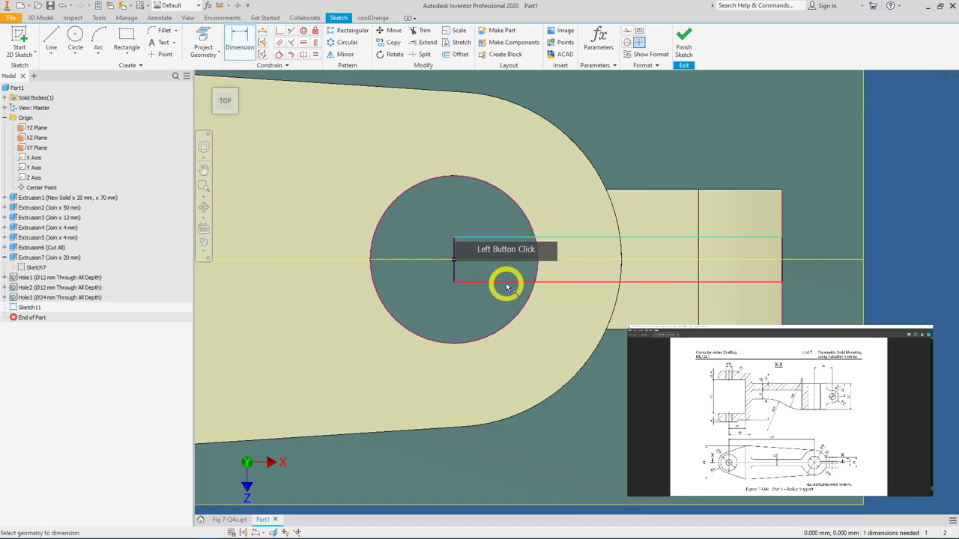
{"action": "left_click", "coordinate": [552, 272]}
{"action": "type", "text": "4"}
{"action": "key", "text": "Return"}
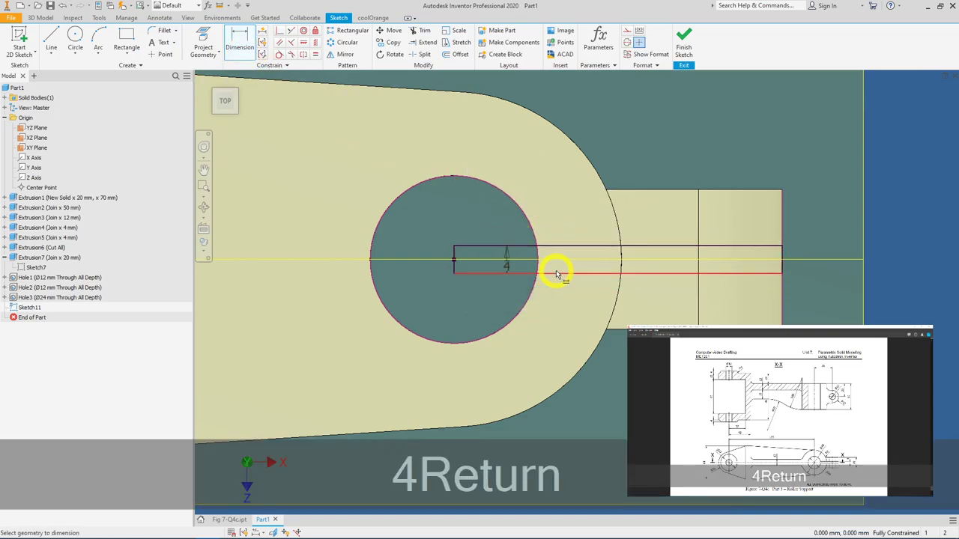
{"action": "left_click", "coordinate": [683, 41]}
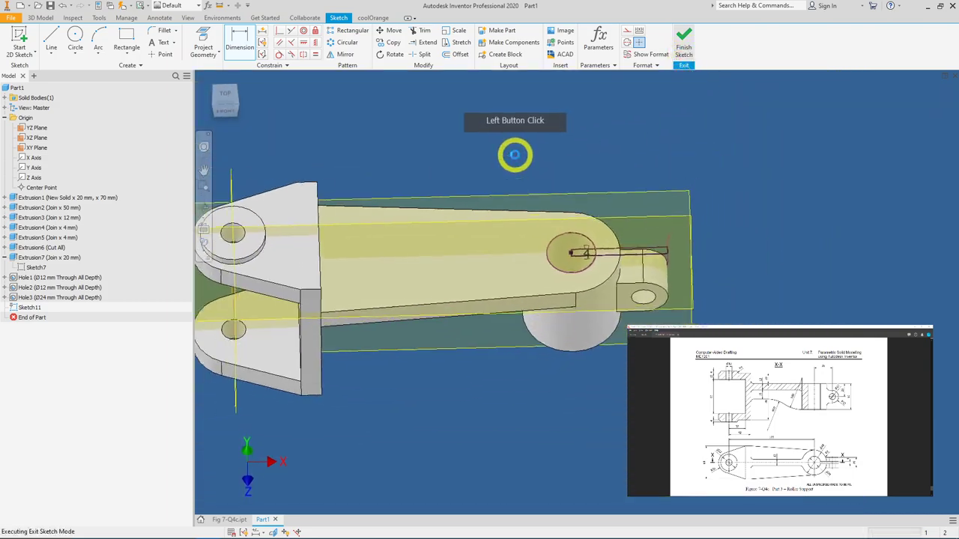
Extrude both regions of the narrow rectangle as a through-all cut to slot the cylinder wall and lug.
{"action": "left_click", "coordinate": [52, 39]}
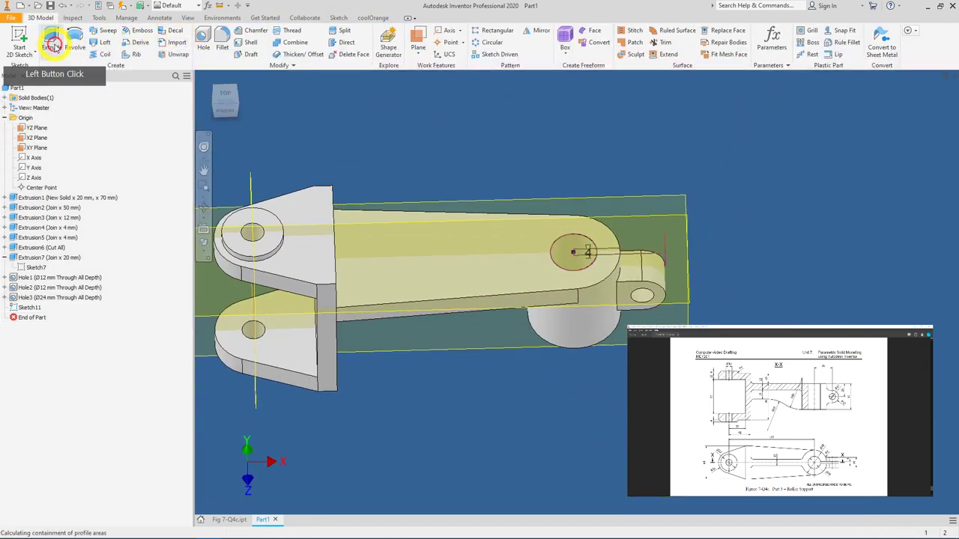
{"action": "scroll", "coordinate": [589, 253], "scroll_direction": "up", "scroll_amount": 3}
{"action": "left_click", "coordinate": [567, 253]}
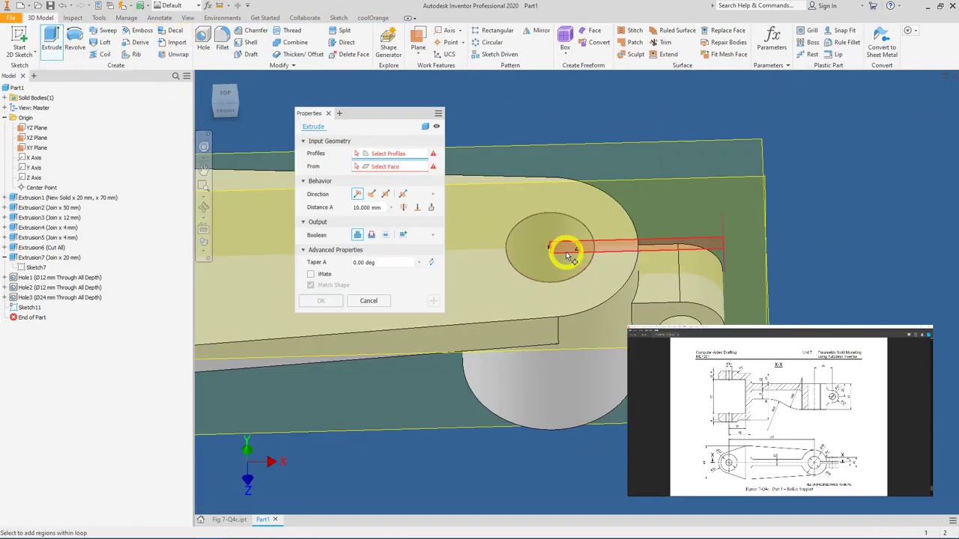
{"action": "left_click", "coordinate": [539, 247]}
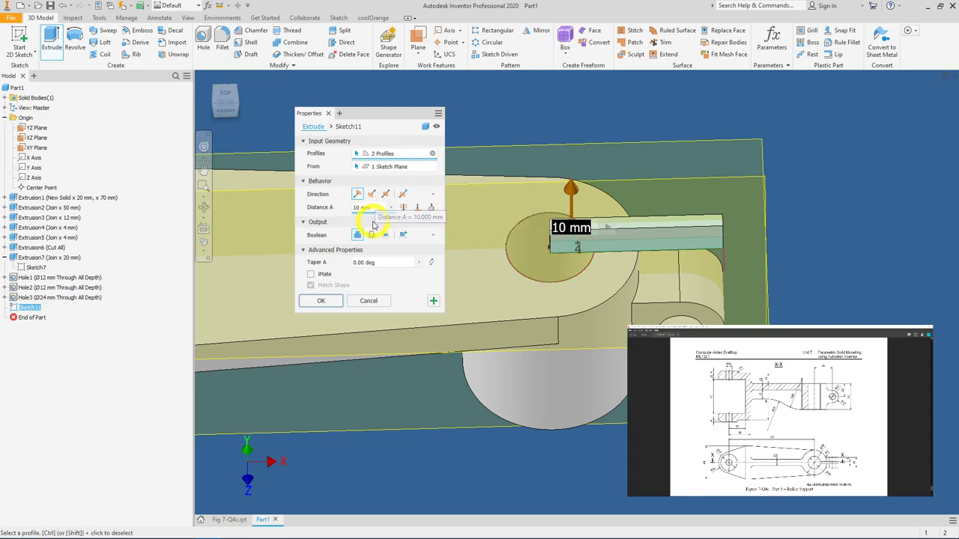
{"action": "left_click", "coordinate": [402, 207]}
{"action": "left_click", "coordinate": [390, 235]}
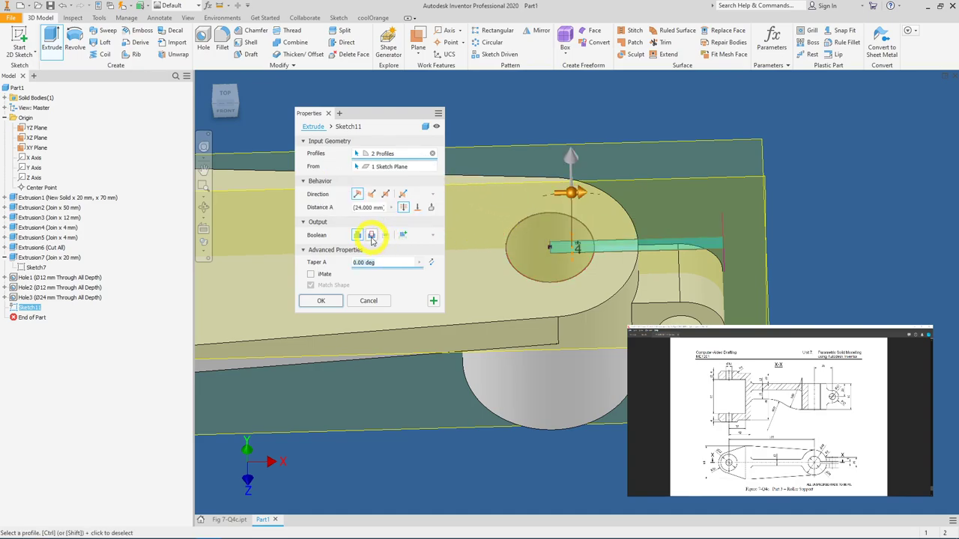
{"action": "left_click", "coordinate": [372, 235]}
{"action": "left_click", "coordinate": [320, 300]}
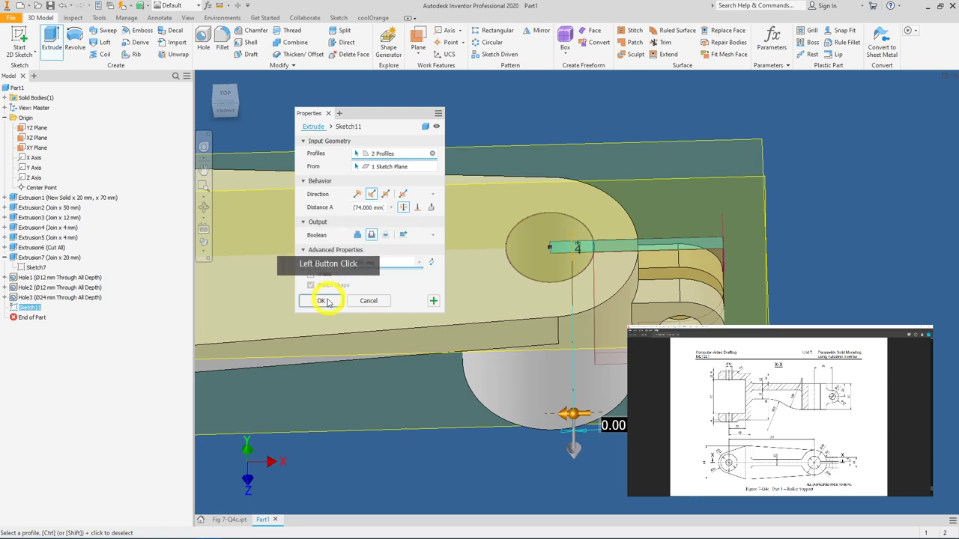
Create a sketch on the XY plane and project the bottom edge of the arm-end cylinder into it.
{"action": "left_click", "coordinate": [553, 234]}
{"action": "middle_click_drag", "start_coordinate": [553, 234], "coordinate": [626, 245], "text": "shift"}
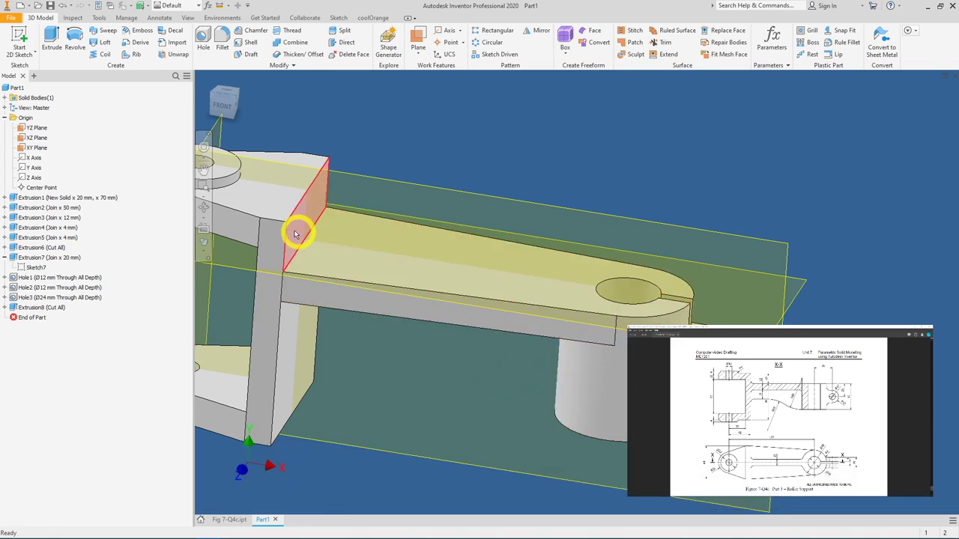
{"action": "scroll", "coordinate": [411, 257], "scroll_direction": "down", "scroll_amount": 5}
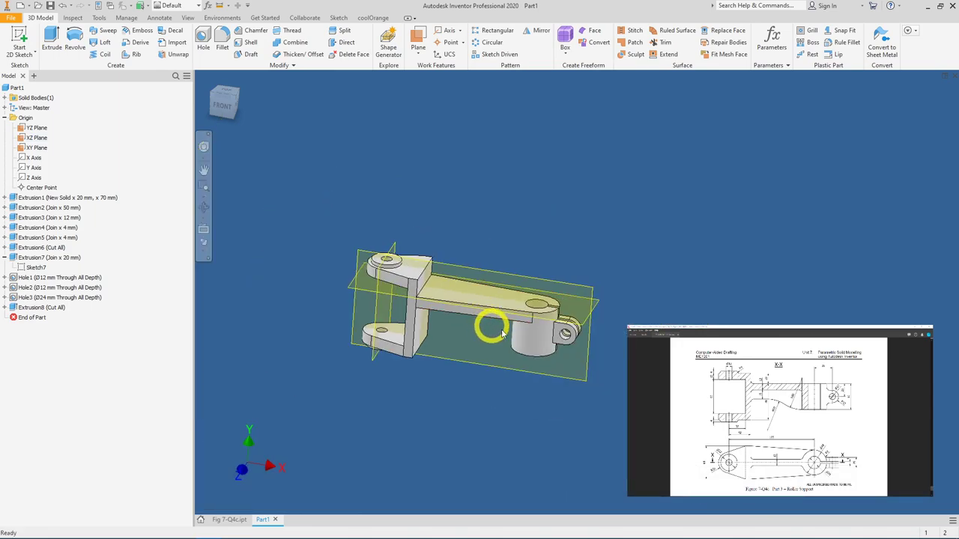
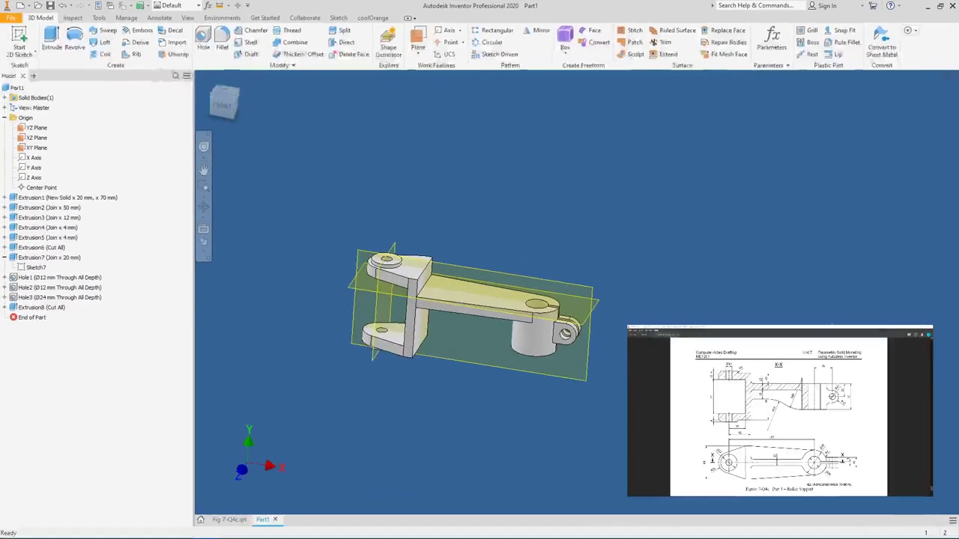
{"action": "left_click", "coordinate": [578, 380]}
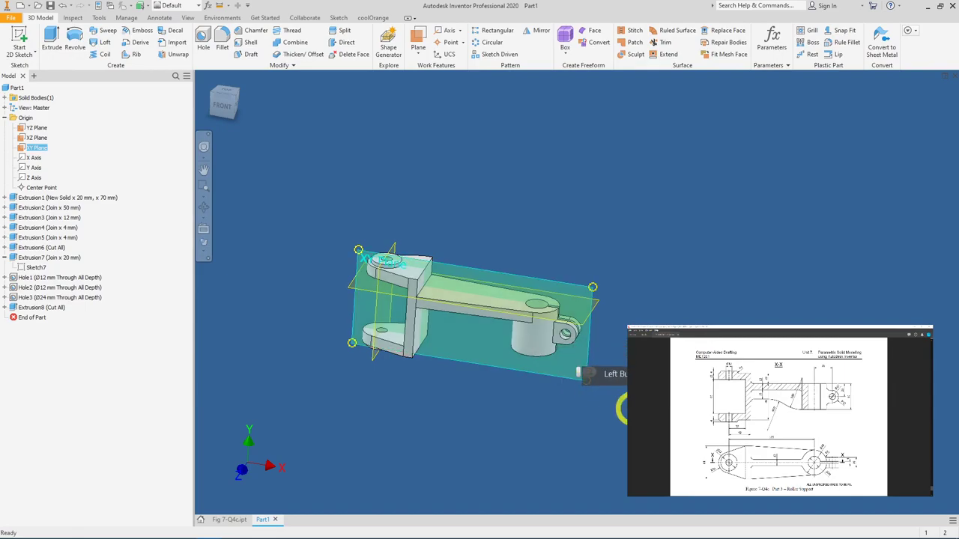
{"action": "left_click", "coordinate": [591, 375]}
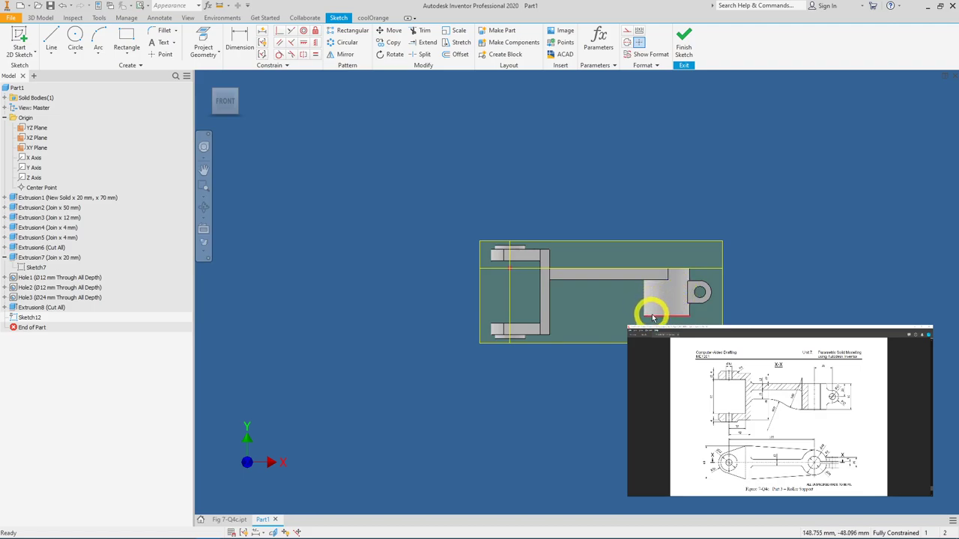
{"action": "left_click", "coordinate": [517, 190]}
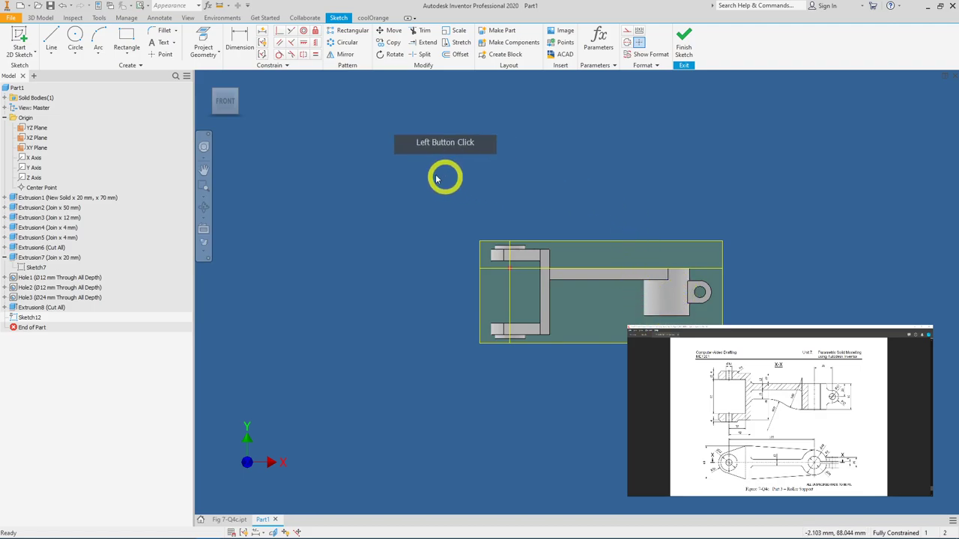
{"action": "left_click", "coordinate": [207, 43]}
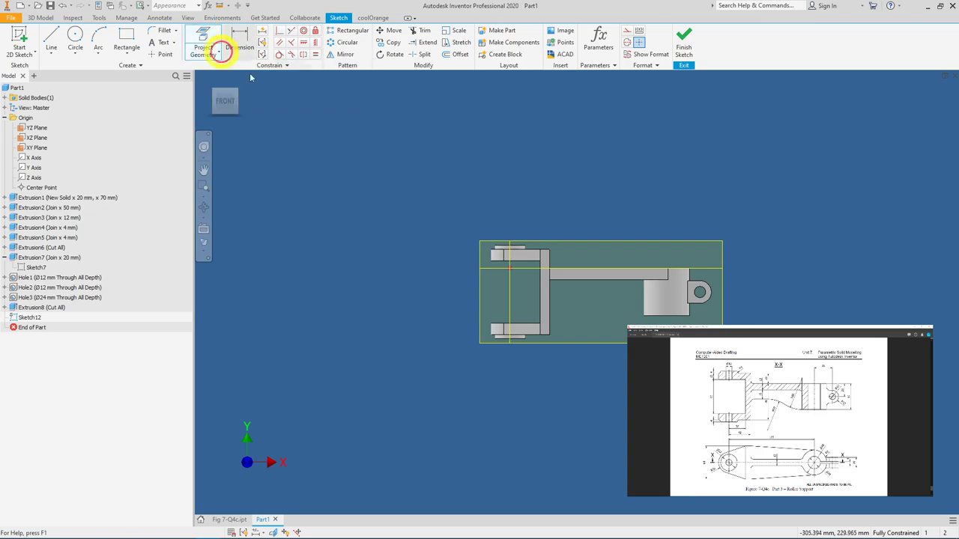
{"action": "left_click", "coordinate": [649, 320]}
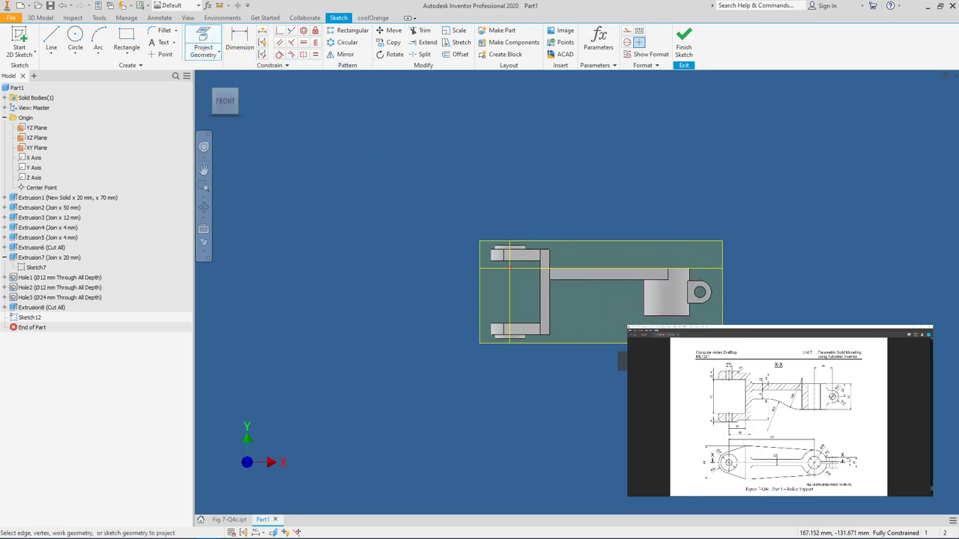
Draw a circle of about 67 mm radius centred above the cylinder's lower fork-side corner and passing through that corner.
{"action": "scroll", "coordinate": [666, 358], "scroll_direction": "up", "scroll_amount": 3}
{"action": "left_click", "coordinate": [74, 38]}
{"action": "left_click", "coordinate": [624, 157]}
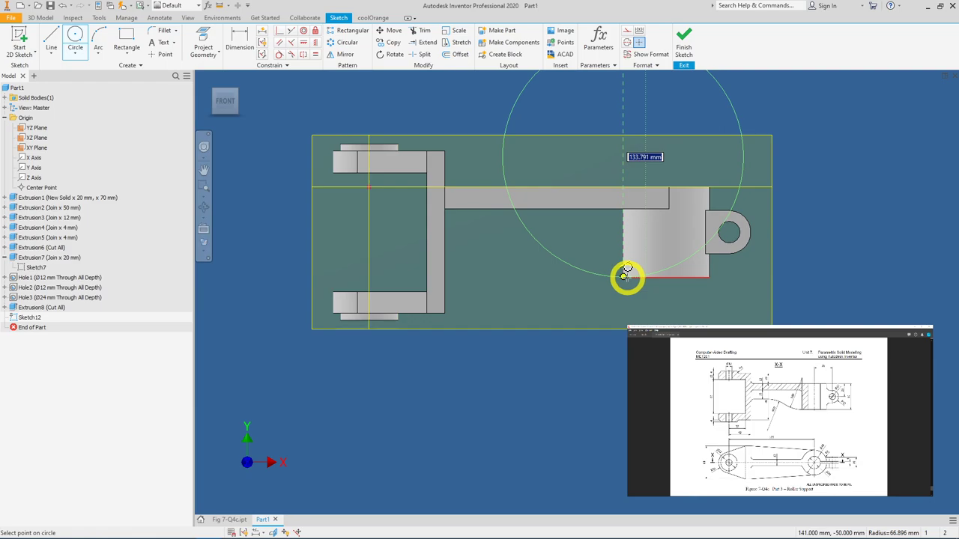
{"action": "left_click", "coordinate": [624, 277]}
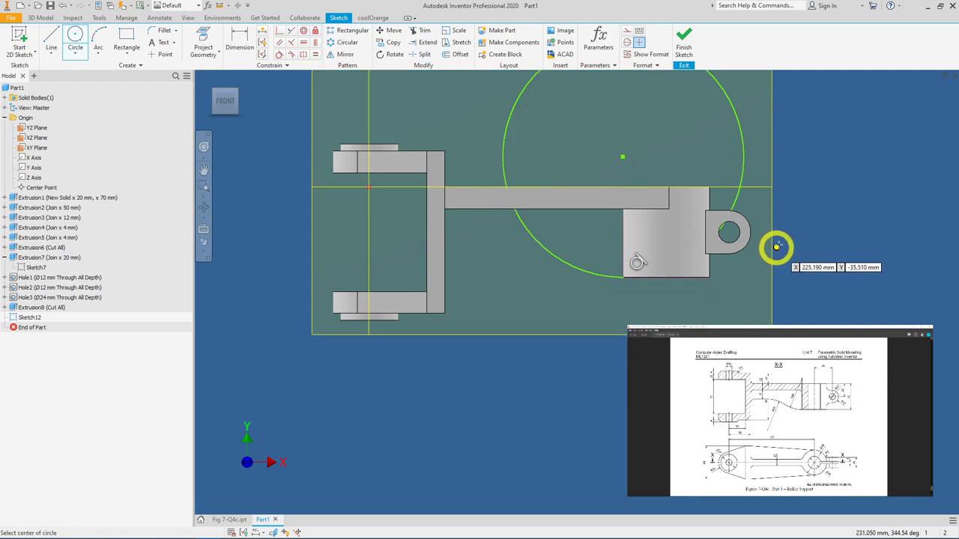
{"action": "middle_click_drag", "start_coordinate": [775, 242], "coordinate": [766, 320]}
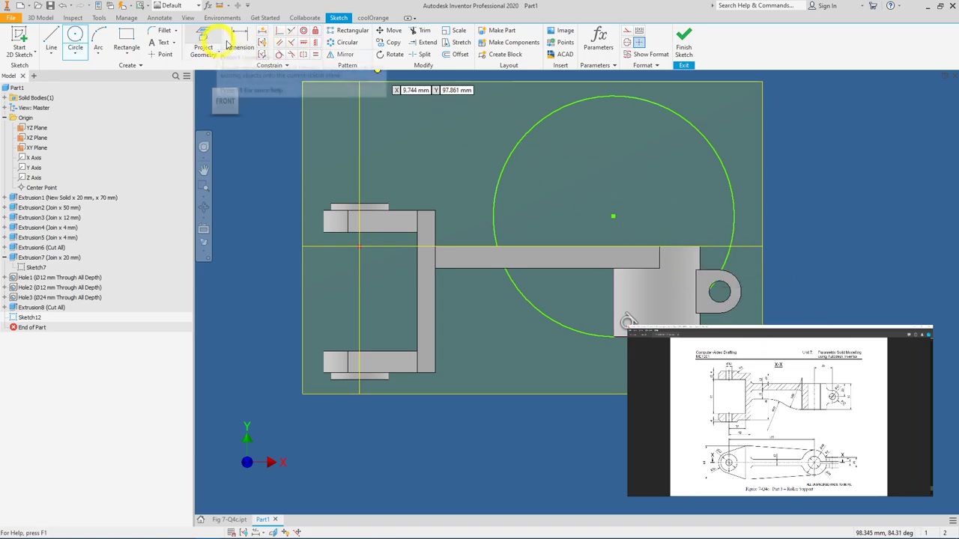
Dimension the circle by radius and set it to 60 mm.
{"action": "left_click", "coordinate": [239, 41]}
{"action": "left_click", "coordinate": [514, 155]}
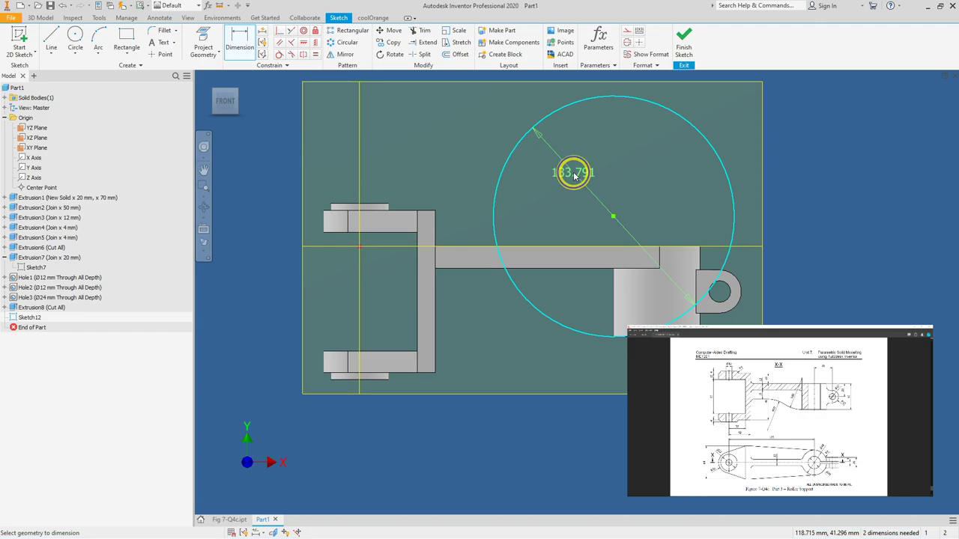
{"action": "right_click", "coordinate": [575, 175]}
{"action": "left_click", "coordinate": [614, 217]}
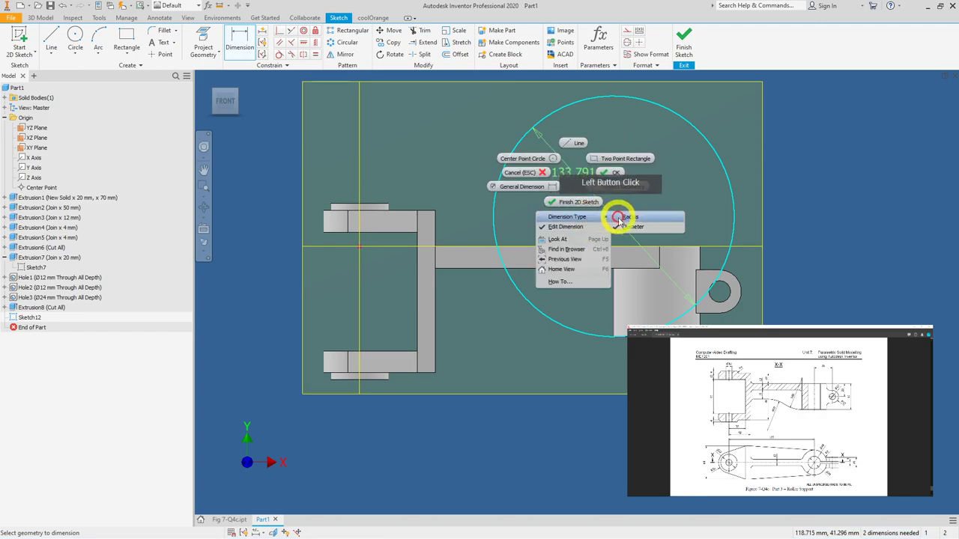
{"action": "left_click", "coordinate": [546, 160]}
{"action": "type", "text": "5"}
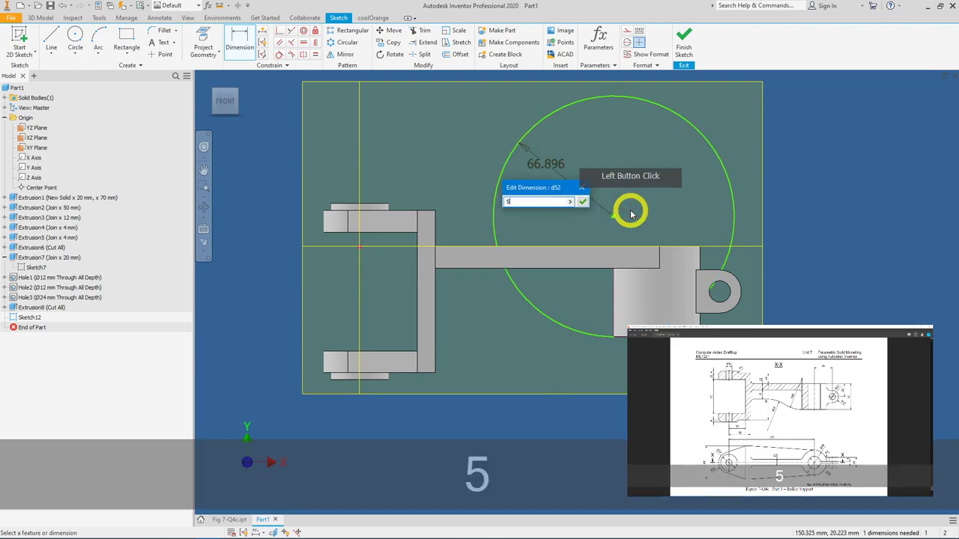
{"action": "key", "text": "BackSpace"}
{"action": "type", "text": "6-"}
{"action": "key", "text": "BackSpace"}
{"action": "type", "text": "0-"}
{"action": "key", "text": "BackSpace"}
{"action": "left_click", "coordinate": [583, 202]}
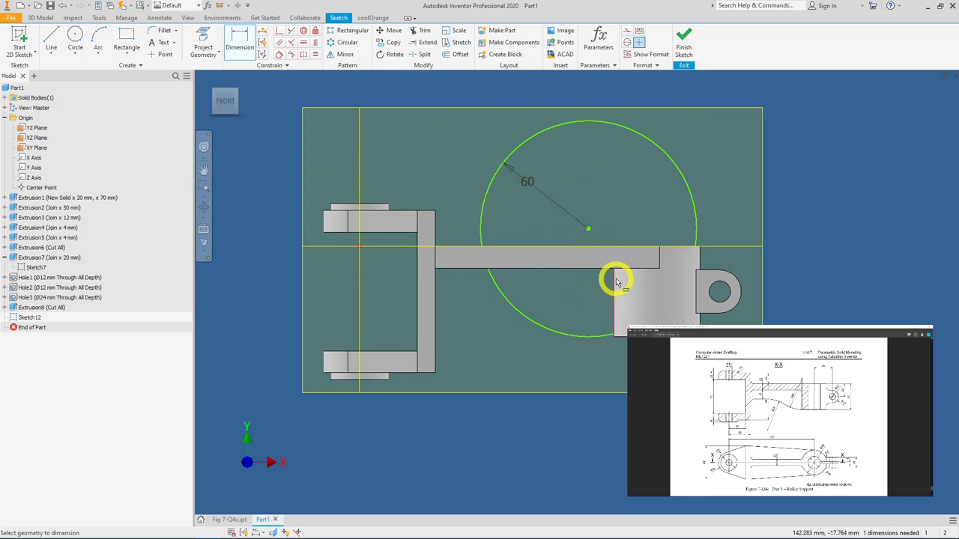
Constrain the 60 mm radius circle's centre to be coincident with the cylinder's vertical fork-side edge.
{"action": "left_click", "coordinate": [283, 31]}
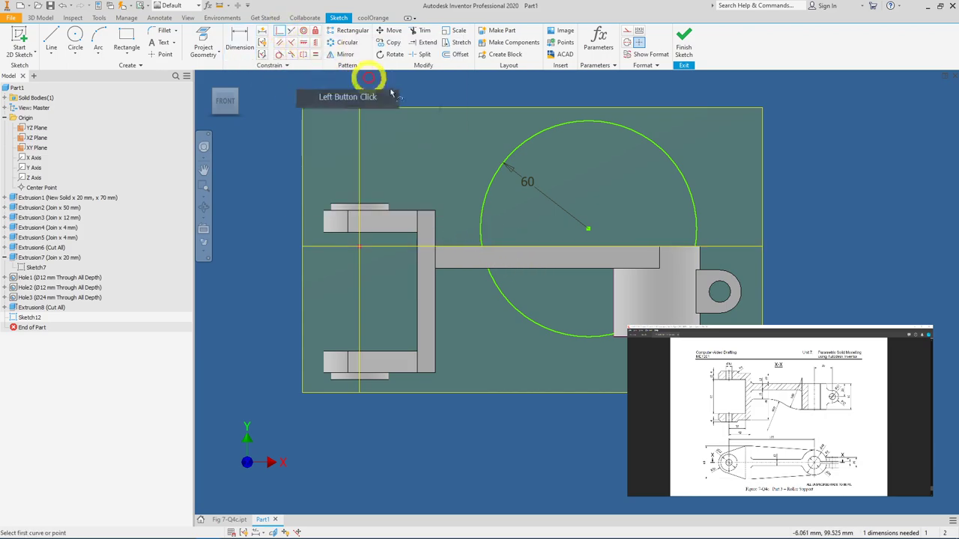
{"action": "left_click", "coordinate": [589, 230]}
{"action": "left_click", "coordinate": [616, 271]}
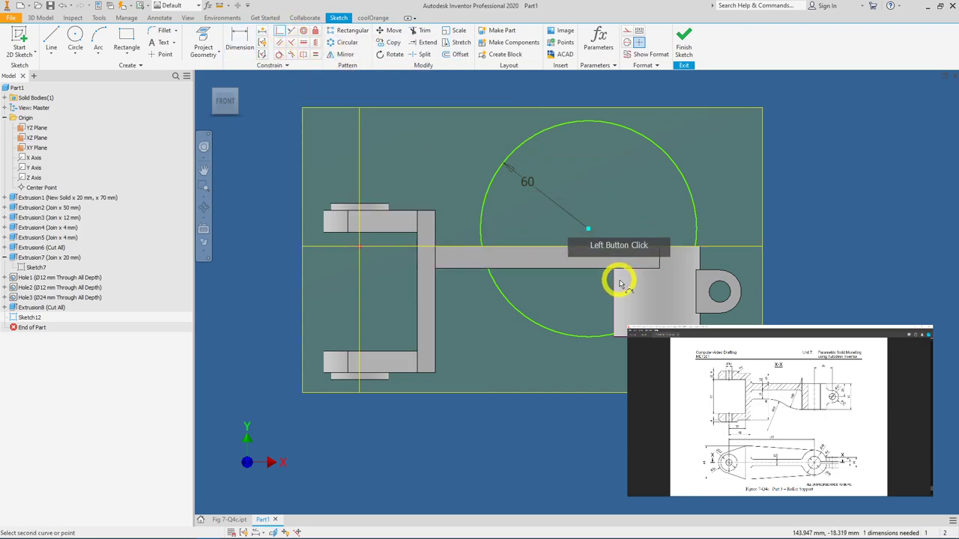
{"action": "left_click", "coordinate": [781, 245]}
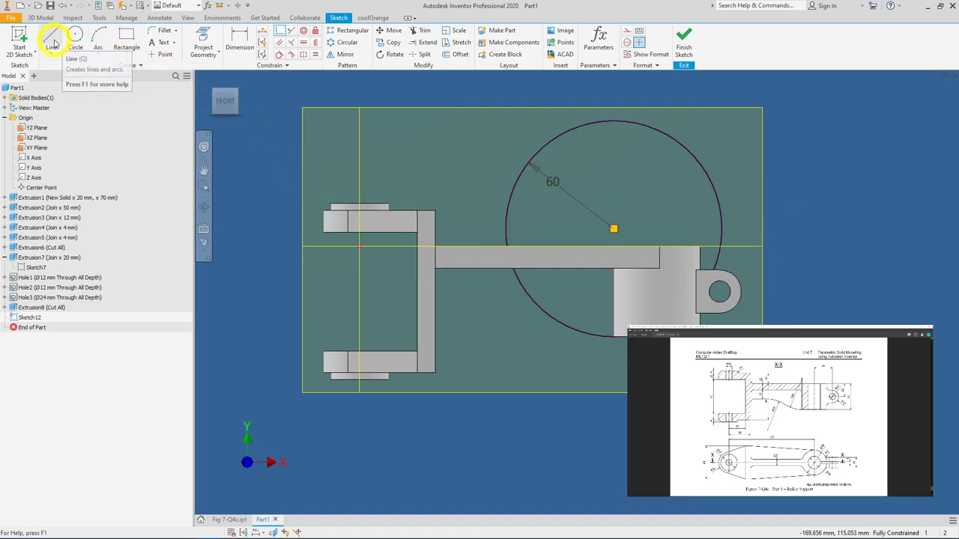
Draw a short horizontal line from the fork plate's arm-side edge and a second circle below it, tangent to the 60 mm radius circle.
{"action": "left_click", "coordinate": [52, 37]}
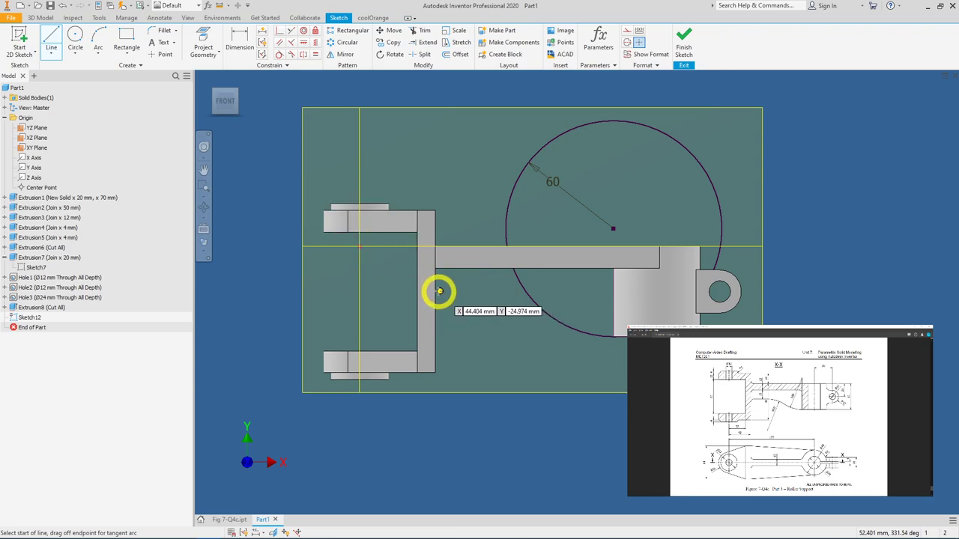
{"action": "left_click", "coordinate": [436, 290]}
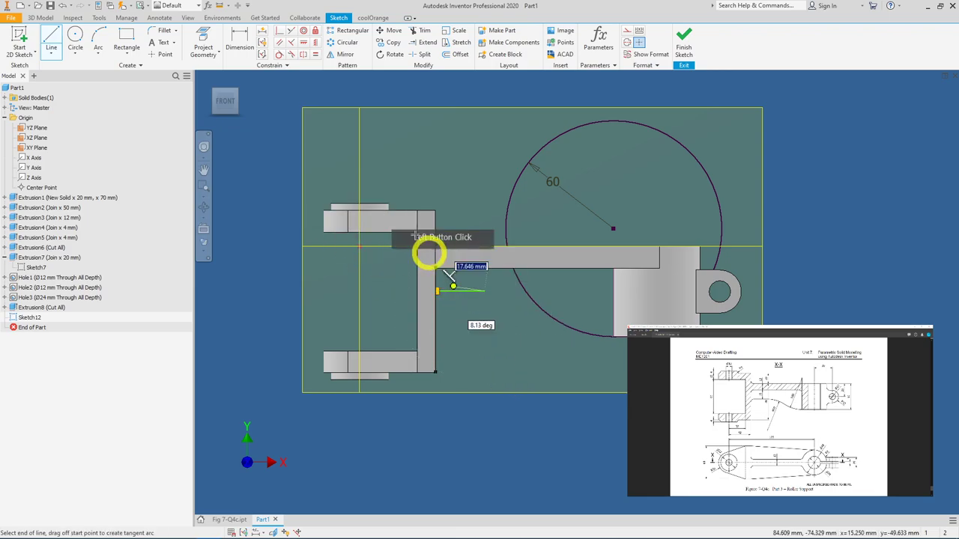
{"action": "left_click", "coordinate": [74, 39]}
{"action": "left_click", "coordinate": [477, 374]}
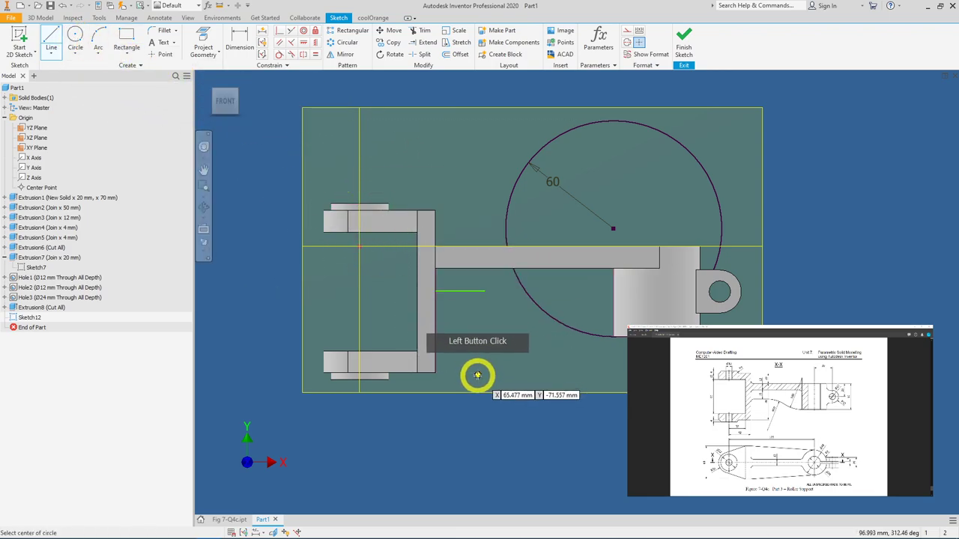
{"action": "left_click", "coordinate": [559, 320]}
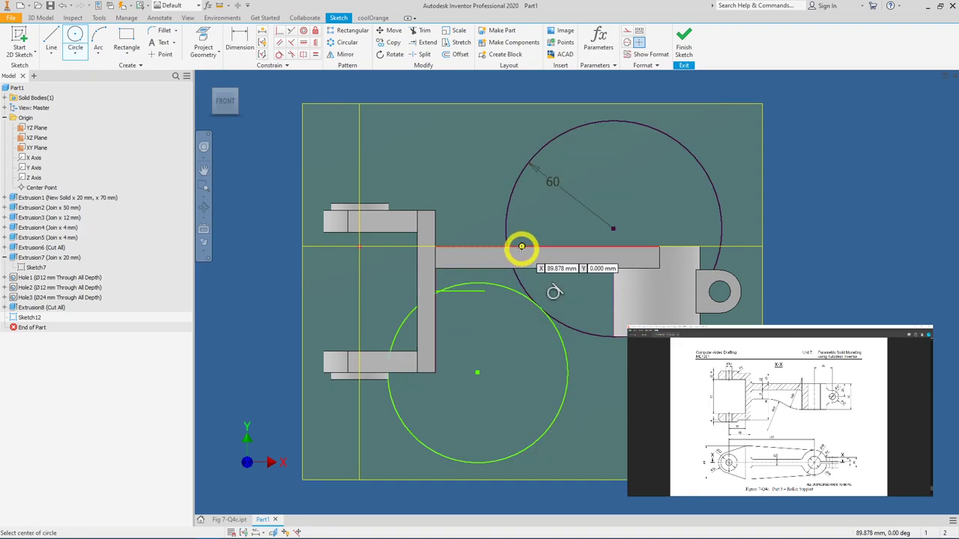
Dimension the short horizontal line 18 mm below the arm's lower edge.
{"action": "left_click", "coordinate": [240, 42]}
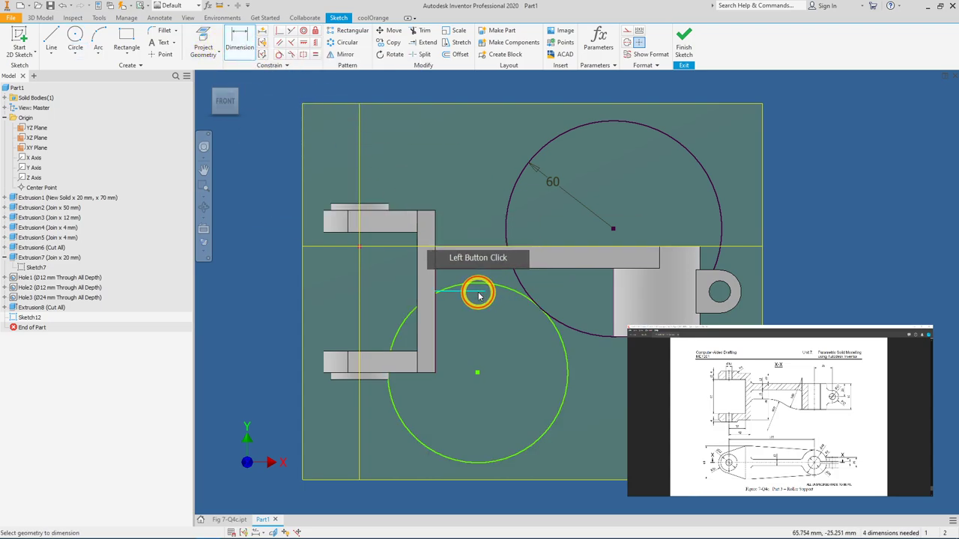
{"action": "left_click", "coordinate": [375, 271]}
{"action": "left_click", "coordinate": [380, 271]}
{"action": "type", "text": "18"}
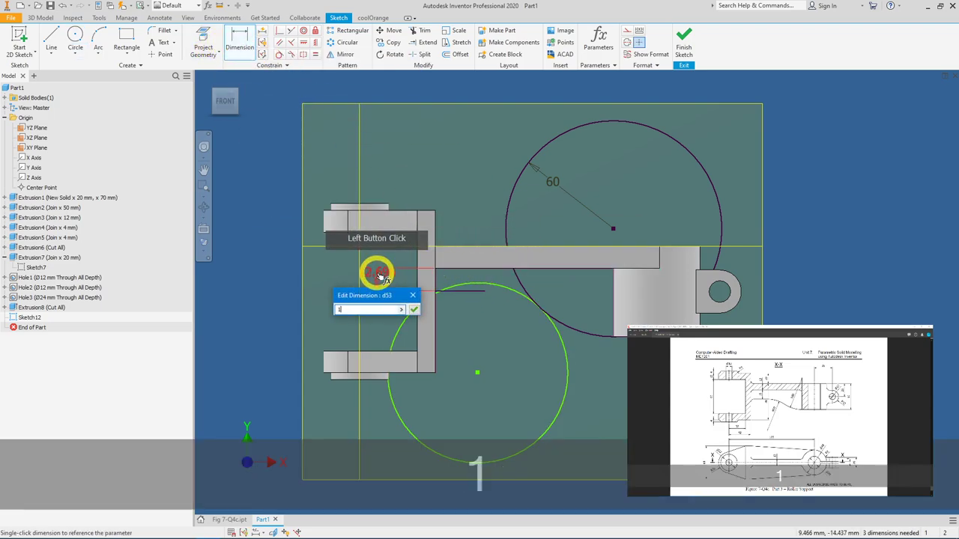
{"action": "left_click", "coordinate": [413, 309]}
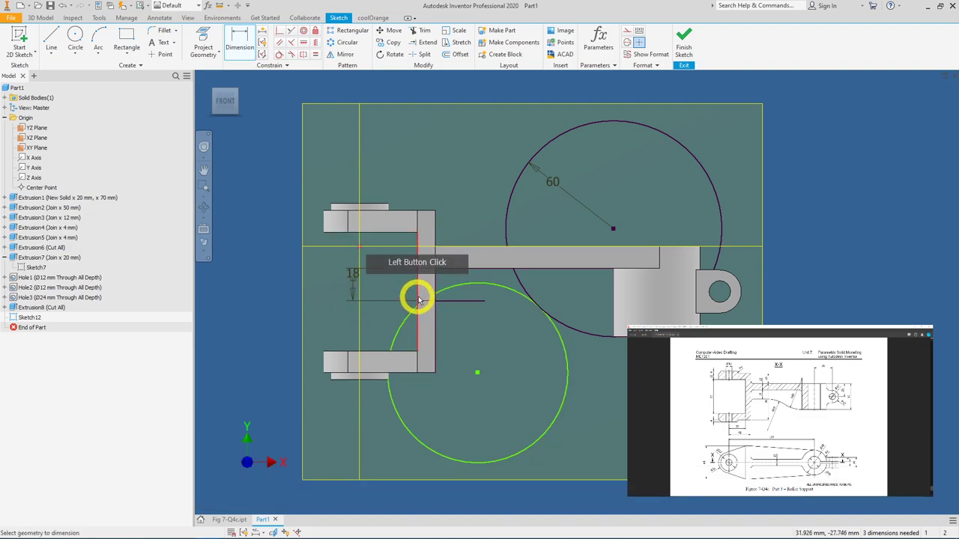
Dimension the second circle by radius and make it equal to the first circle's 60 mm radius dimension.
{"action": "left_click", "coordinate": [563, 397]}
{"action": "right_click", "coordinate": [607, 397]}
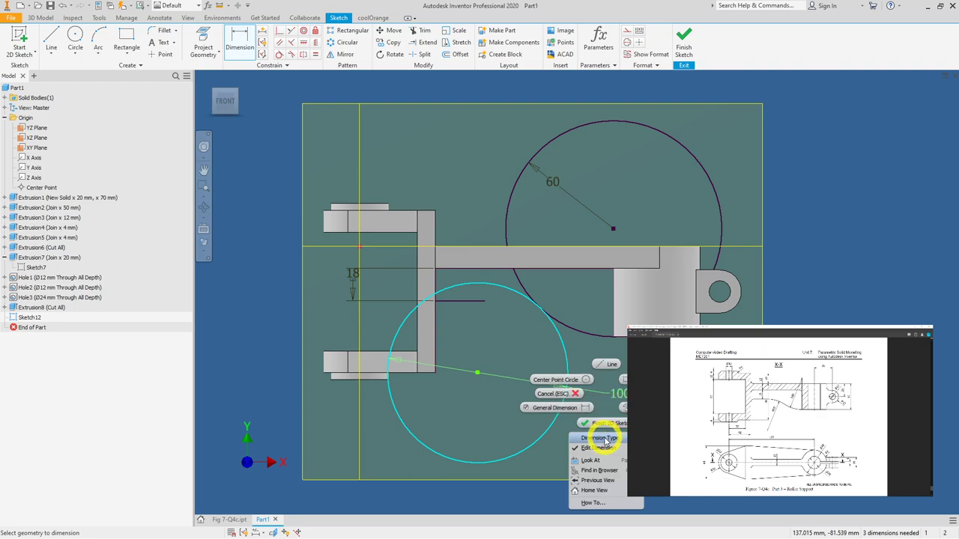
{"action": "left_click", "coordinate": [599, 405]}
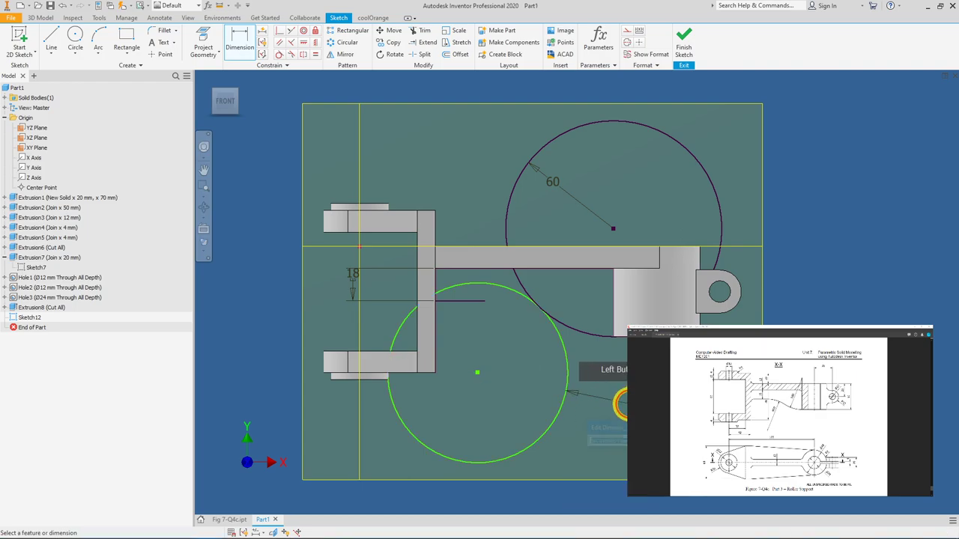
{"action": "left_click", "coordinate": [555, 187]}
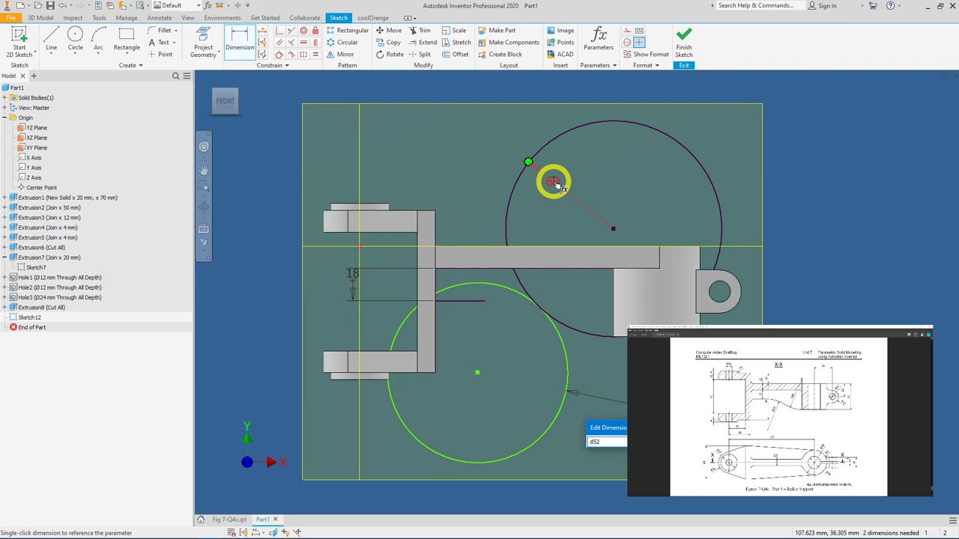
{"action": "key", "text": "Return"}
{"action": "left_click", "coordinate": [609, 349]}
{"action": "right_click", "coordinate": [506, 315]}
{"action": "left_click", "coordinate": [547, 314]}
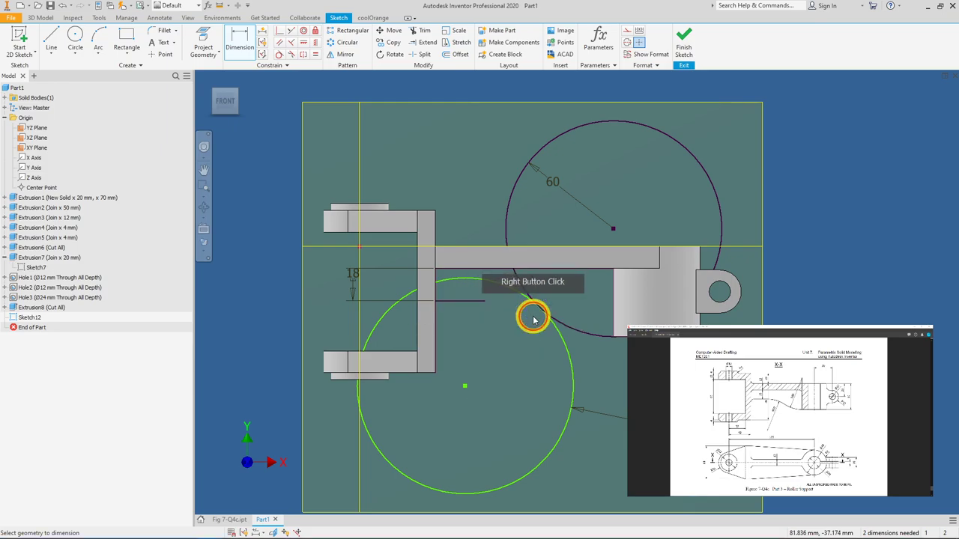
Constrain the lower circle to be tangent to the short horizontal line.
{"action": "left_click", "coordinate": [279, 55]}
{"action": "left_click", "coordinate": [472, 281]}
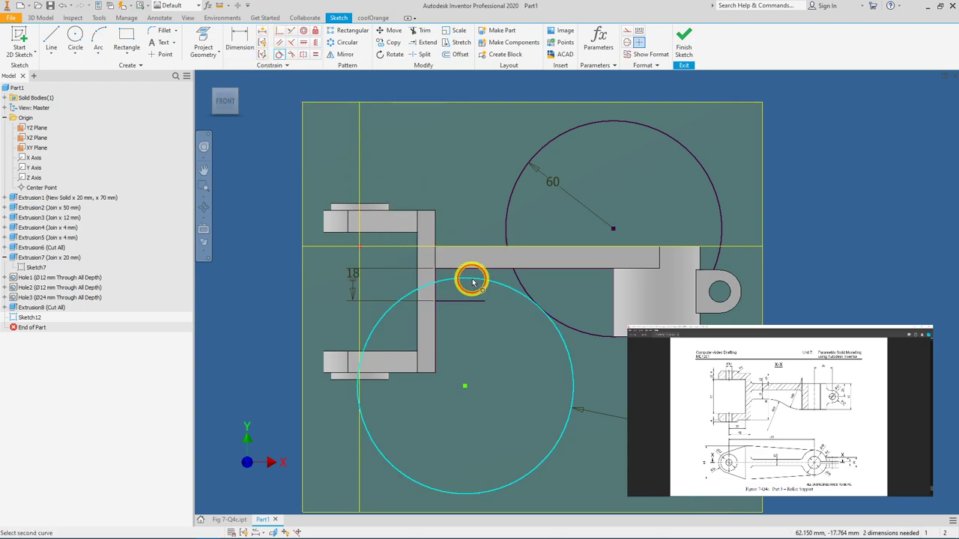
{"action": "left_click", "coordinate": [471, 300]}
{"action": "scroll", "coordinate": [496, 313], "scroll_direction": "up", "scroll_amount": 3}
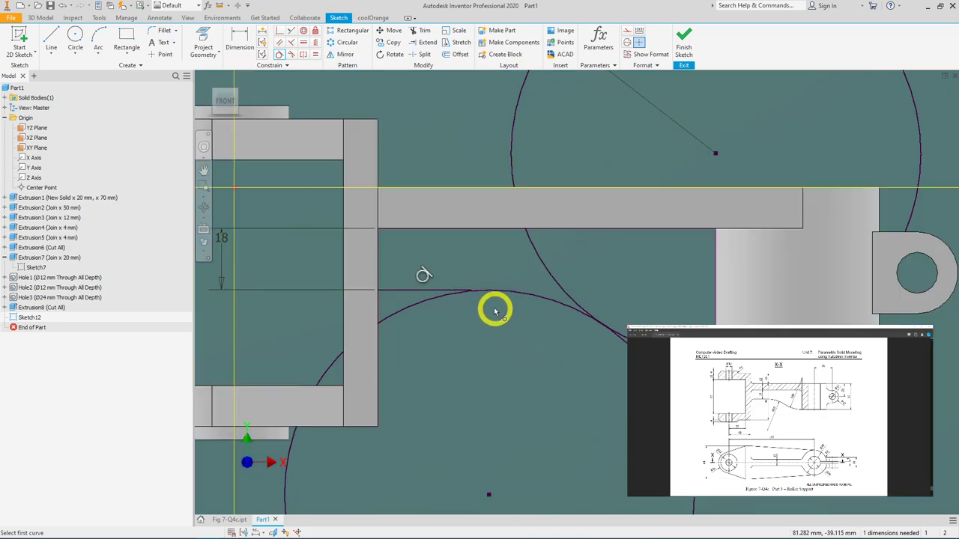
{"action": "scroll", "coordinate": [494, 311], "scroll_direction": "up", "scroll_amount": 2}
{"action": "right_click", "coordinate": [493, 310]}
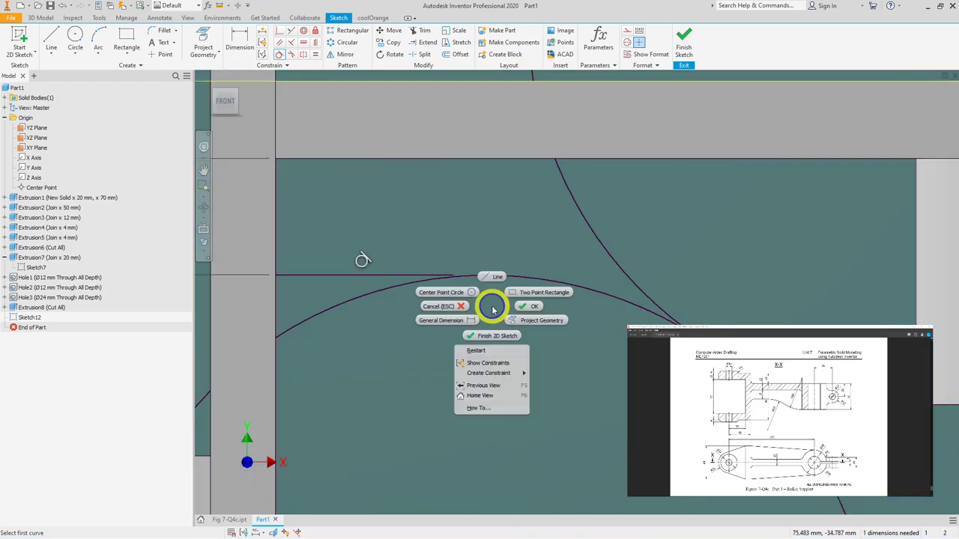
Lengthen the horizontal line by moving its free end beyond its tangent point with the lower circle.
{"action": "left_click", "coordinate": [450, 277]}
{"action": "left_click_drag", "start_coordinate": [452, 275], "coordinate": [397, 275]}
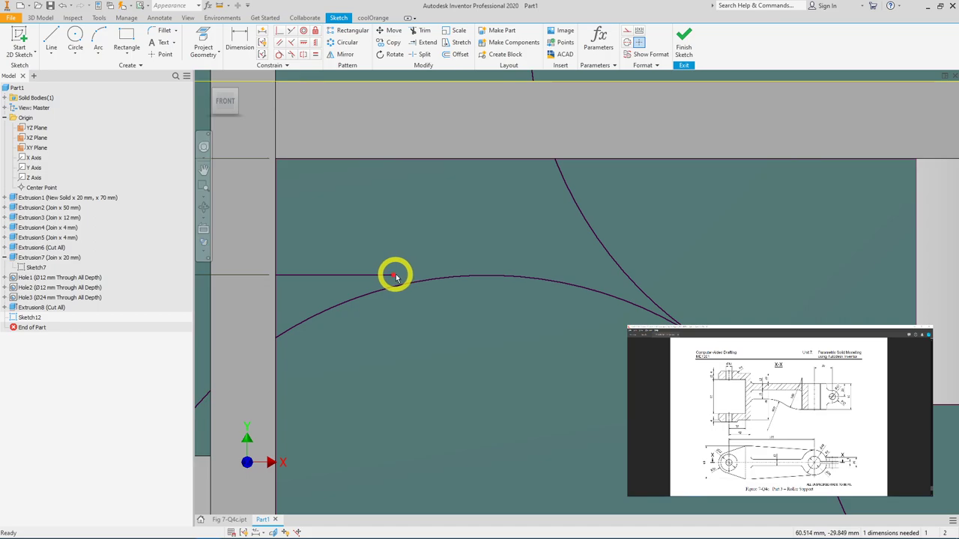
{"action": "left_click_drag", "start_coordinate": [395, 275], "coordinate": [591, 275]}
{"action": "left_click", "coordinate": [583, 400]}
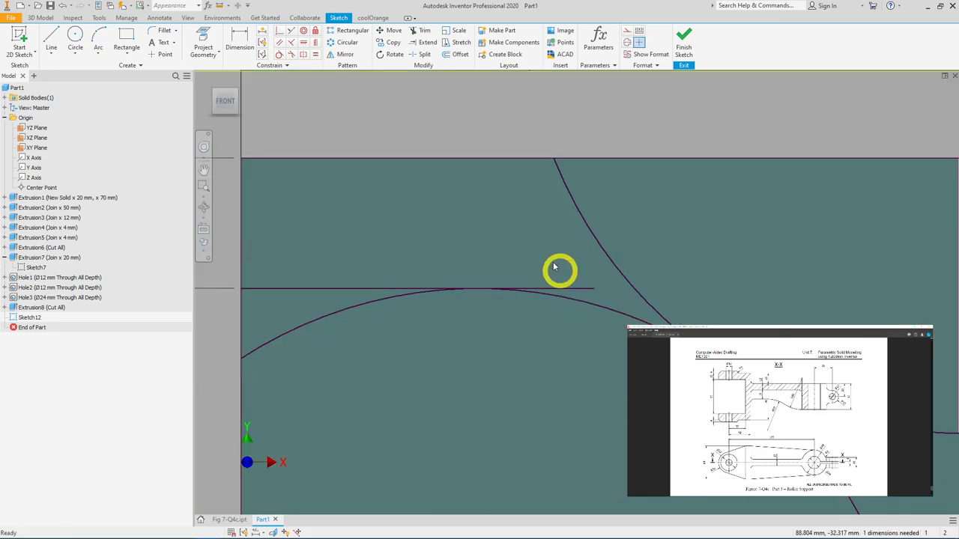
Trim the line's excess and both circles, leaving one smooth S-shaped curve from the fork plate to the cylinder's lower corner.
{"action": "left_click", "coordinate": [422, 30]}
{"action": "left_click_drag", "start_coordinate": [553, 257], "coordinate": [588, 297]}
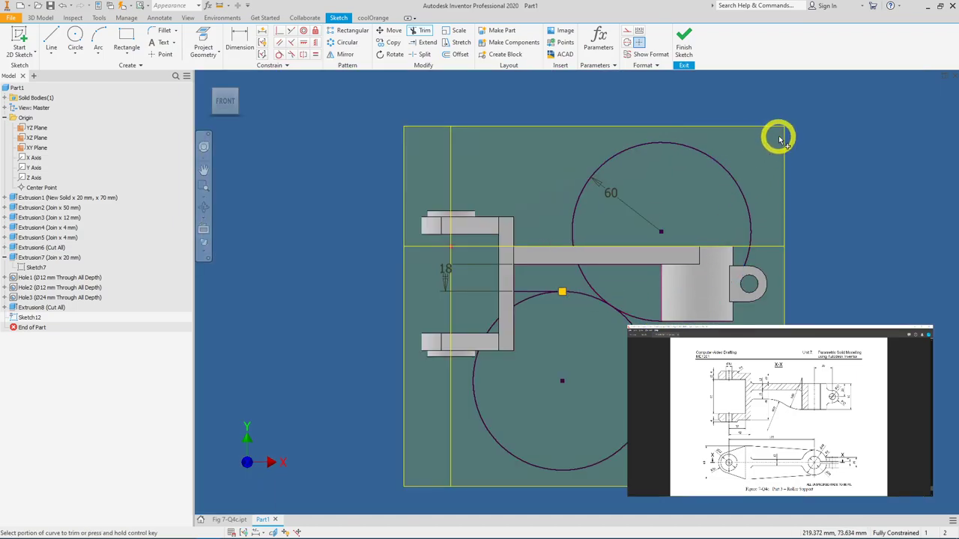
{"action": "mouse_move", "coordinate": [623, 353]}
{"action": "left_mouse_down"}
{"action": "mouse_move", "coordinate": [523, 301]}
{"action": "mouse_move", "coordinate": [581, 339]}
{"action": "mouse_move", "coordinate": [705, 168]}
{"action": "mouse_move", "coordinate": [638, 203]}
{"action": "mouse_move", "coordinate": [600, 266]}
{"action": "mouse_move", "coordinate": [573, 274]}
{"action": "left_mouse_up"}
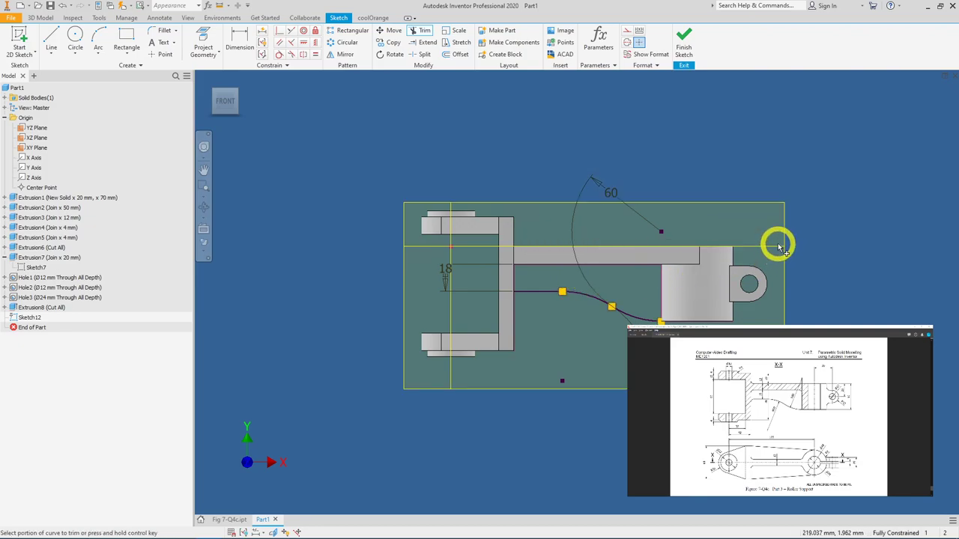
With the graphics sliced at the sketch plane, convert the projected edges around the curve to construction geometry and finish the sketch.
{"action": "key", "text": "F7"}
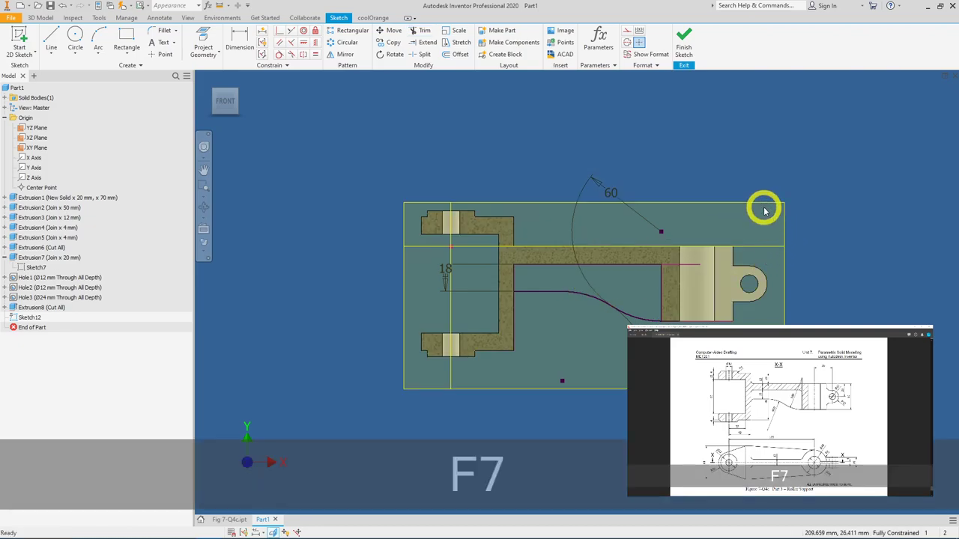
{"action": "right_click", "coordinate": [762, 209]}
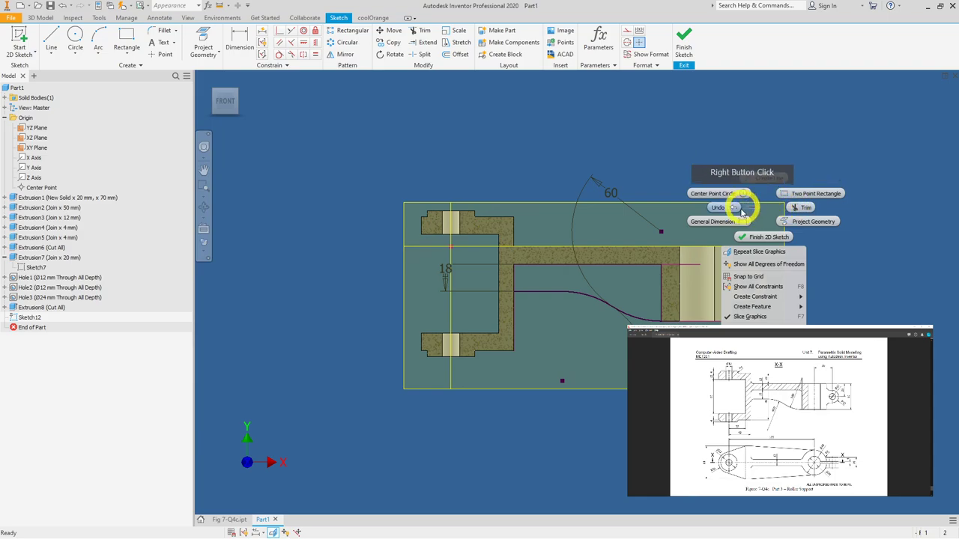
{"action": "key", "text": "Escape"}
{"action": "mouse_move", "coordinate": [744, 145]}
{"action": "left_mouse_down"}
{"action": "mouse_move", "coordinate": [571, 262]}
{"action": "mouse_move", "coordinate": [493, 283]}
{"action": "left_mouse_up"}
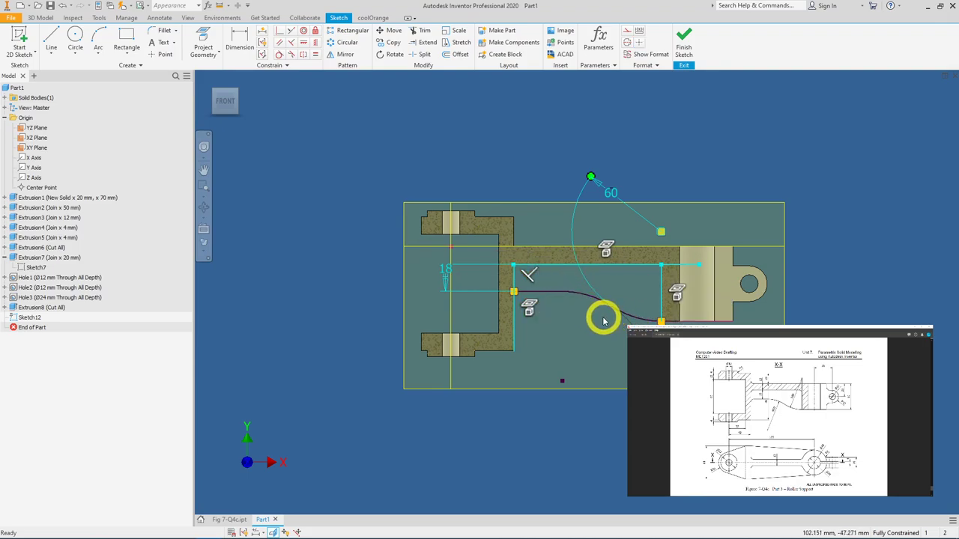
{"action": "right_click", "coordinate": [674, 154]}
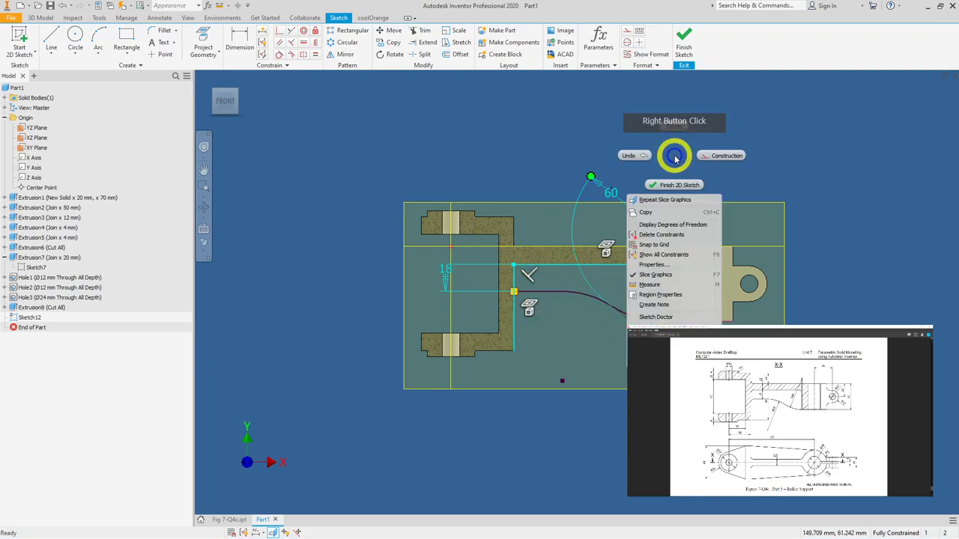
{"action": "left_click", "coordinate": [719, 156]}
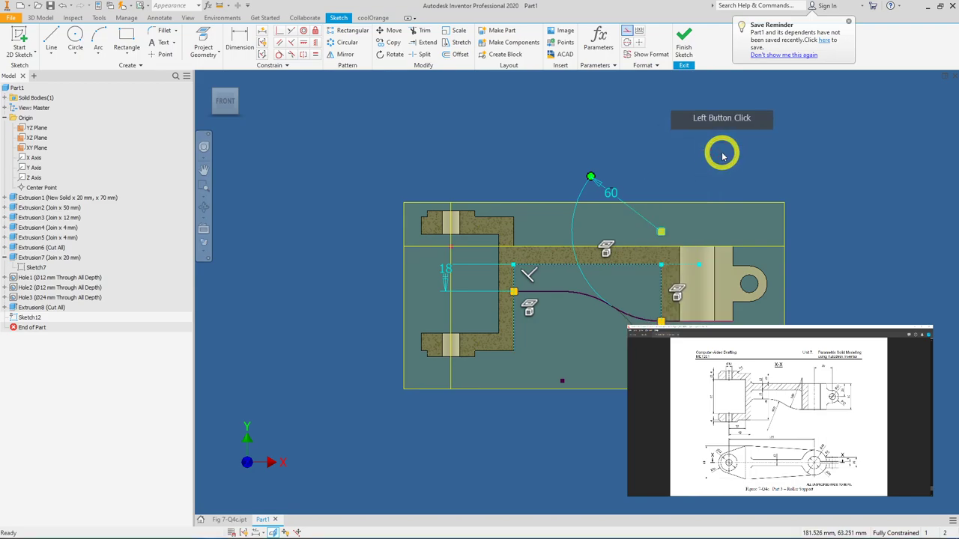
{"action": "left_click", "coordinate": [684, 54]}
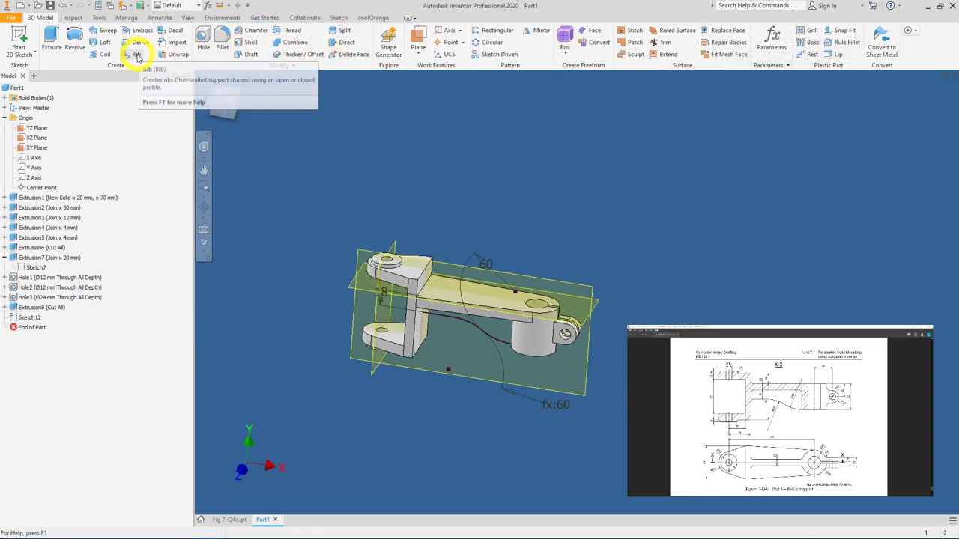
Create a 12 mm thick rib from the curved profile, parallel to the sketch plane, filling towards the arm and symmetric about the plane.
{"action": "left_click", "coordinate": [138, 55]}
{"action": "left_click", "coordinate": [449, 267]}
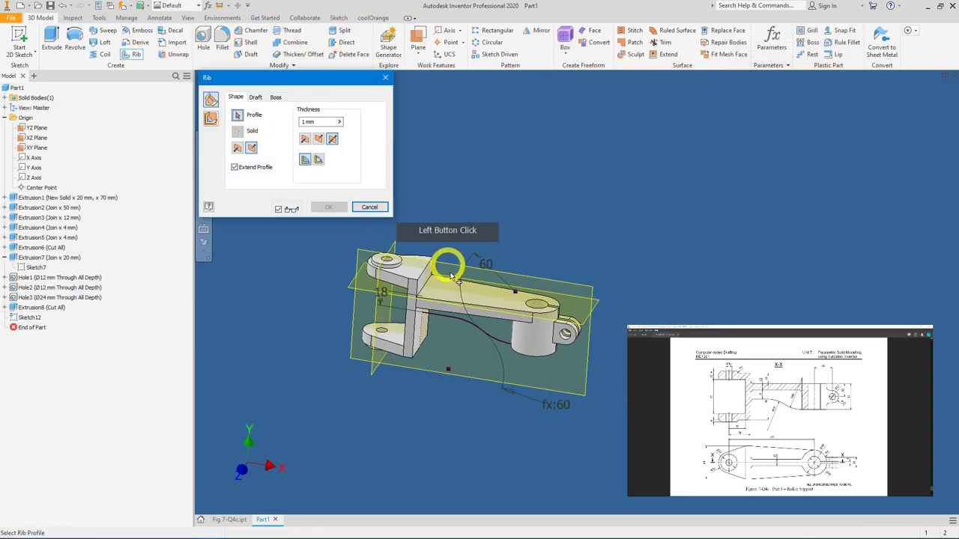
{"action": "left_click", "coordinate": [439, 314]}
{"action": "left_click", "coordinate": [251, 146]}
{"action": "left_click", "coordinate": [211, 118]}
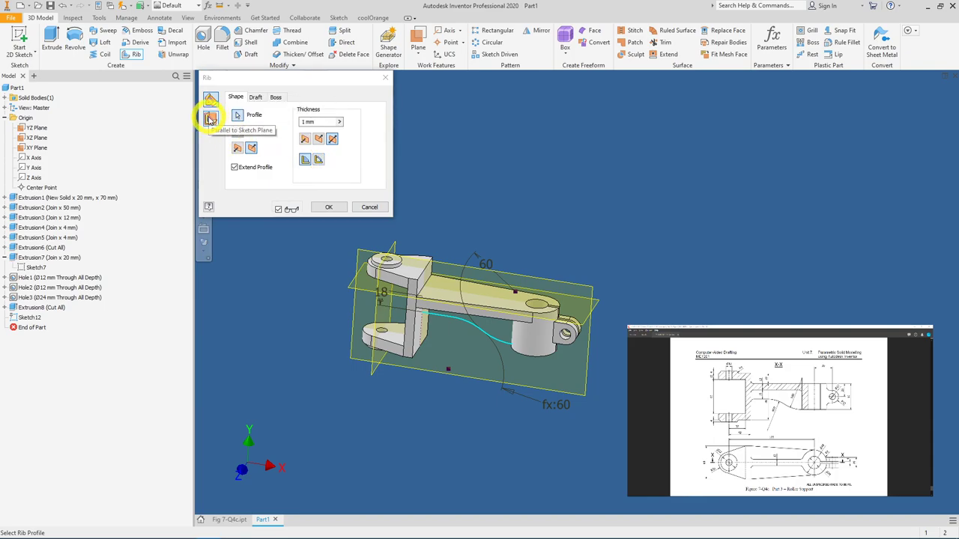
{"action": "middle_click_drag", "start_coordinate": [535, 250], "coordinate": [561, 327], "text": "shift"}
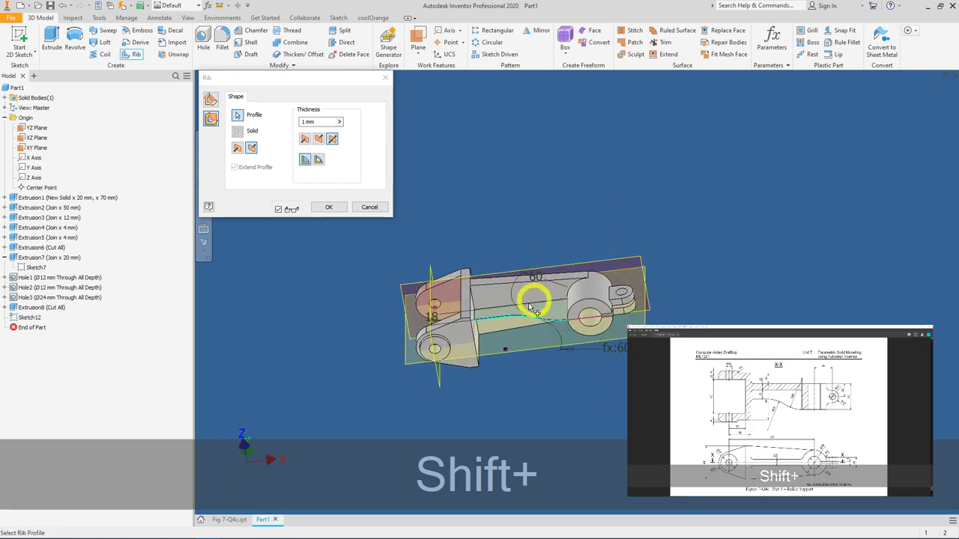
{"action": "left_click", "coordinate": [333, 138]}
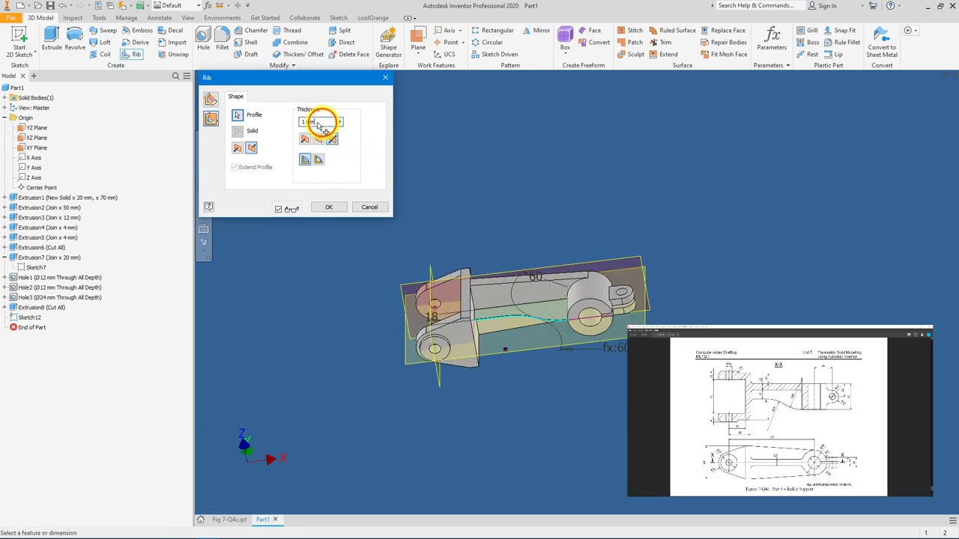
{"action": "left_click", "coordinate": [268, 124]}
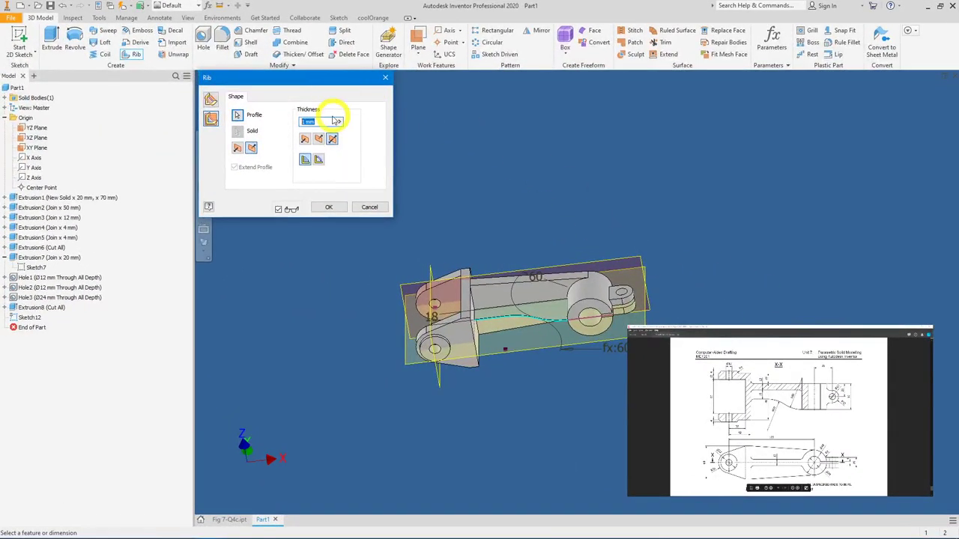
{"action": "left_click", "coordinate": [276, 117]}
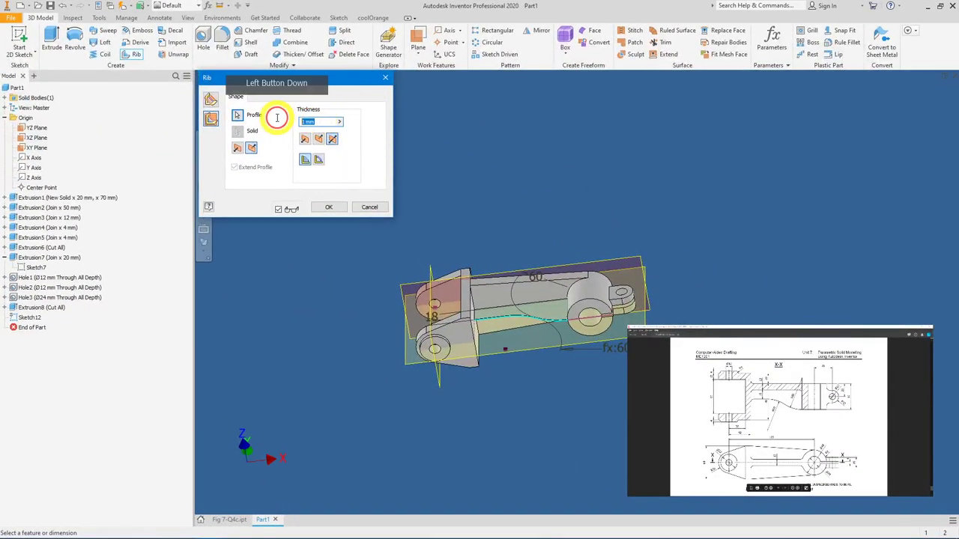
{"action": "type", "text": "12"}
{"action": "left_click", "coordinate": [334, 207]}
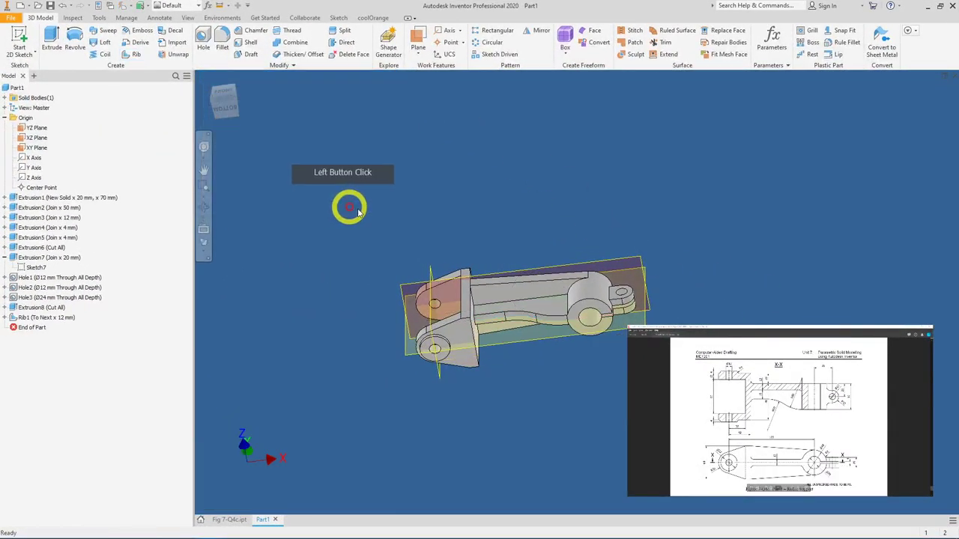
Fillet the base edges of the two round bosses on the fork's outer faces with a 4 mm radius.
{"action": "middle_click_drag", "start_coordinate": [606, 216], "coordinate": [669, 262], "text": "shift"}
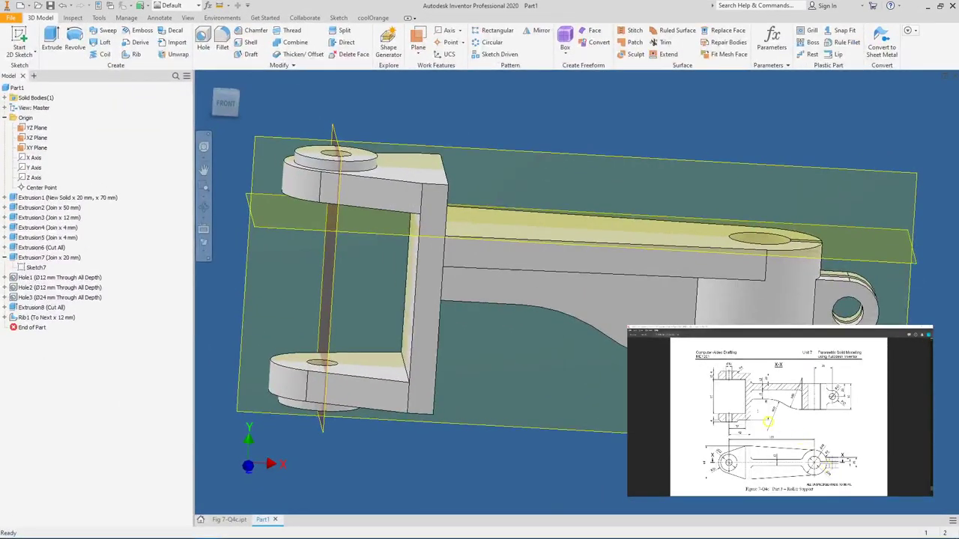
{"action": "left_click", "coordinate": [222, 41]}
{"action": "left_click", "coordinate": [364, 166]}
{"action": "left_click_drag", "start_coordinate": [467, 205], "coordinate": [683, 254]}
{"action": "middle_click_drag", "start_coordinate": [669, 259], "coordinate": [573, 281], "text": "shift"}
{"action": "left_click", "coordinate": [571, 290]}
{"action": "left_click", "coordinate": [297, 327]}
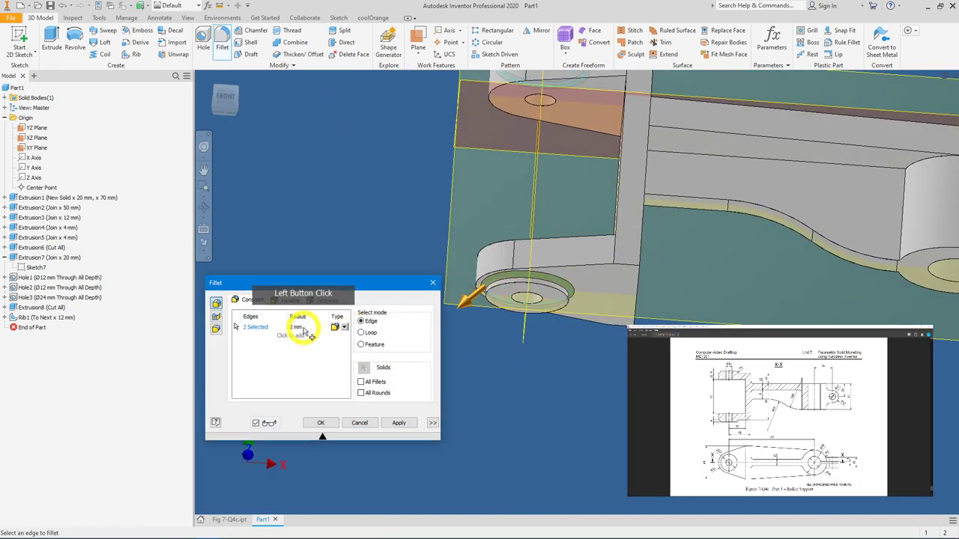
{"action": "type", "text": "4"}
{"action": "key", "text": "Return"}
Fillet the two edges where the slotted lug joins the cylinder with a 3 mm radius.
{"action": "scroll", "coordinate": [337, 328], "scroll_direction": "down", "scroll_amount": 5}
{"action": "middle_click_drag", "start_coordinate": [381, 327], "coordinate": [417, 343], "text": "shift"}
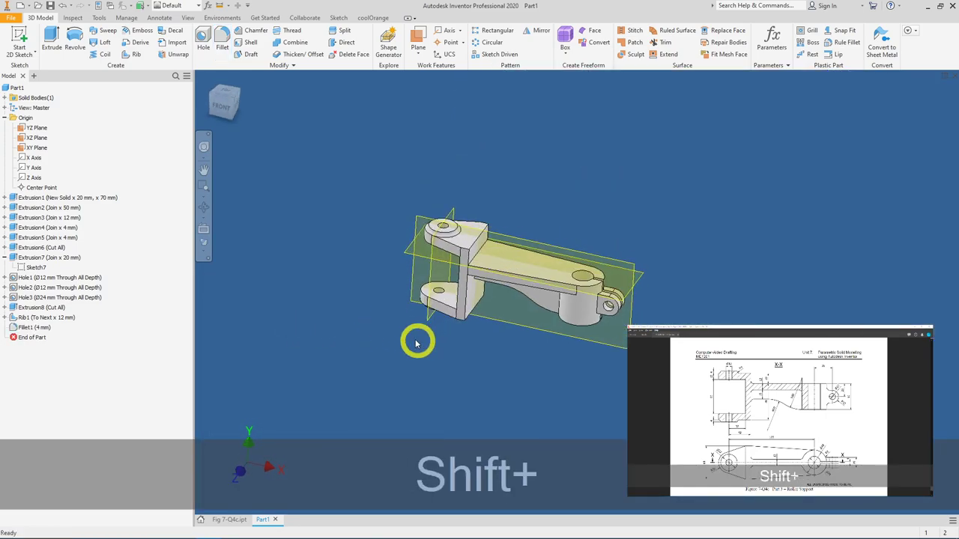
{"action": "left_click", "coordinate": [221, 42]}
{"action": "scroll", "coordinate": [577, 247], "scroll_direction": "up", "scroll_amount": 4}
{"action": "left_click", "coordinate": [596, 308]}
{"action": "middle_click_drag", "start_coordinate": [599, 300], "coordinate": [571, 367], "text": "shift"}
{"action": "left_click", "coordinate": [571, 367]}
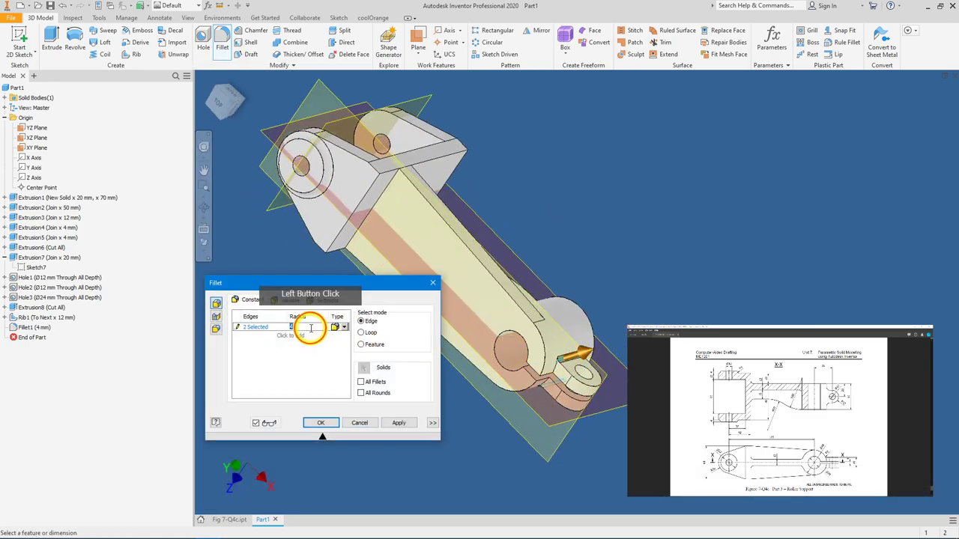
{"action": "type", "text": "3"}
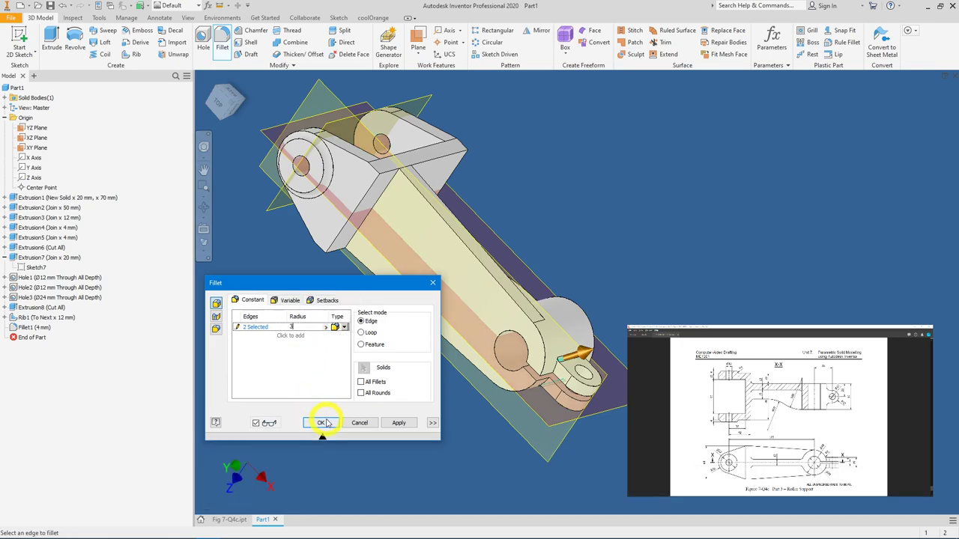
{"action": "left_click", "coordinate": [327, 420]}
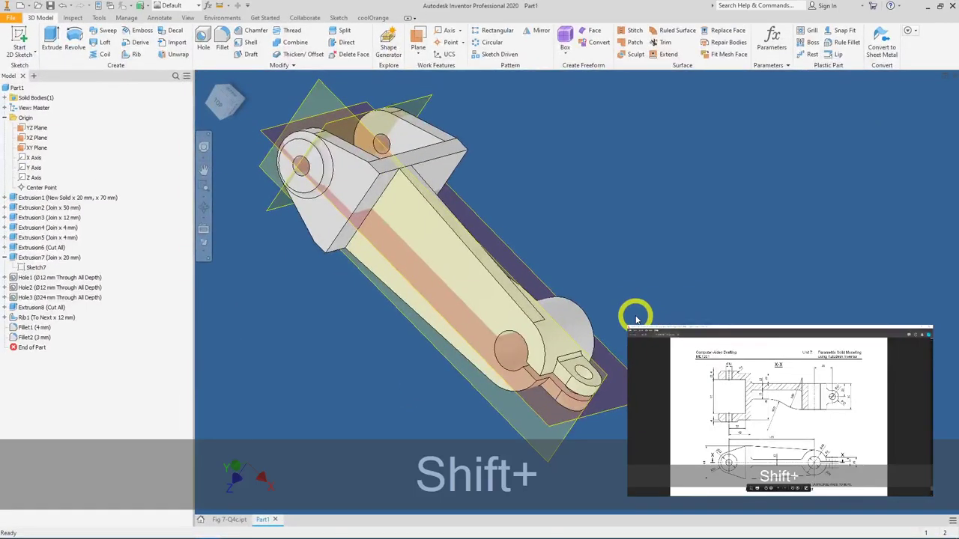
Fillet the edges where the arm meets the fork and where the rib's sides meet the fork and cylinder with a 6 mm radius.
{"action": "middle_click_drag", "start_coordinate": [700, 256], "coordinate": [540, 186], "text": "shift"}
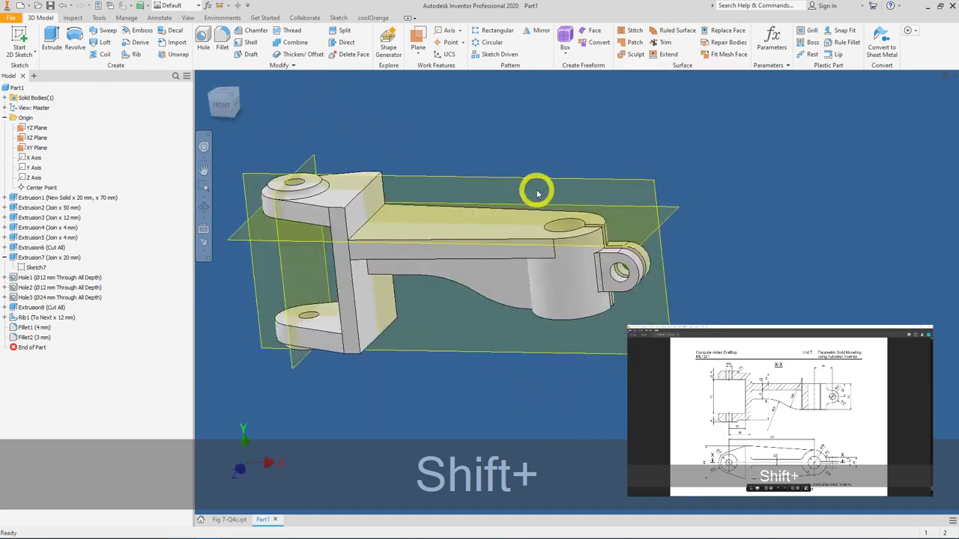
{"action": "left_click", "coordinate": [221, 49]}
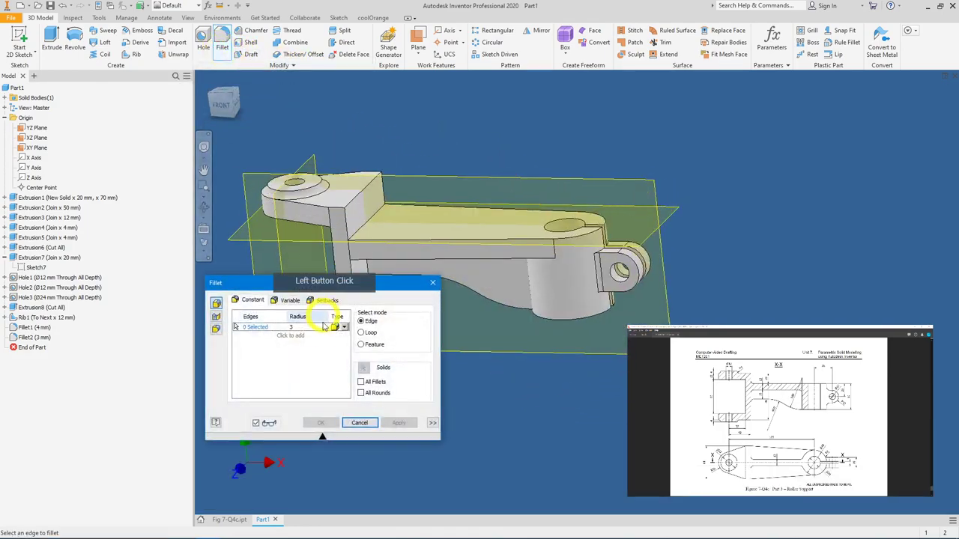
{"action": "left_click", "coordinate": [298, 327]}
{"action": "type", "text": "6"}
{"action": "key", "text": "Return"}
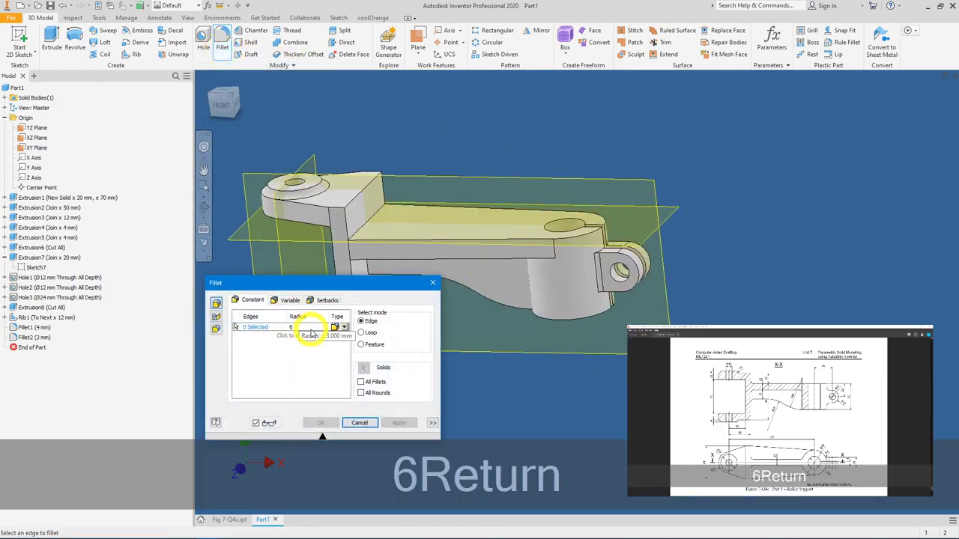
{"action": "middle_click_drag", "start_coordinate": [471, 160], "coordinate": [576, 198], "text": "shift"}
{"action": "scroll", "coordinate": [577, 198], "scroll_direction": "up", "scroll_amount": 4}
{"action": "left_click", "coordinate": [457, 244]}
{"action": "mouse_move", "coordinate": [685, 284]}
{"action": "middle_mouse_down", "text": "shift"}
{"action": "mouse_move", "coordinate": [729, 267]}
{"action": "mouse_move", "coordinate": [763, 311]}
{"action": "mouse_move", "coordinate": [732, 274]}
{"action": "mouse_move", "coordinate": [670, 285]}
{"action": "middle_mouse_up", "text": "shift"}
{"action": "left_click", "coordinate": [760, 307]}
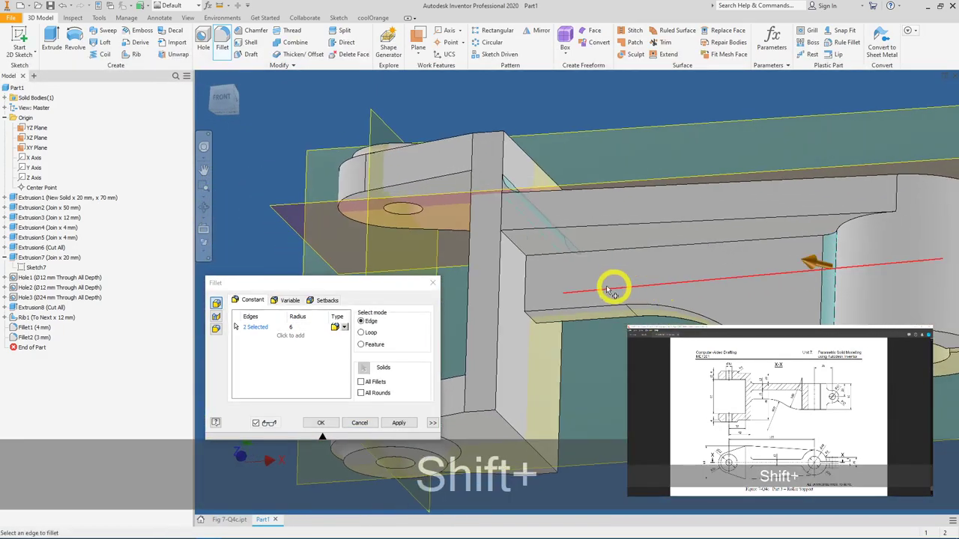
{"action": "left_click", "coordinate": [526, 287]}
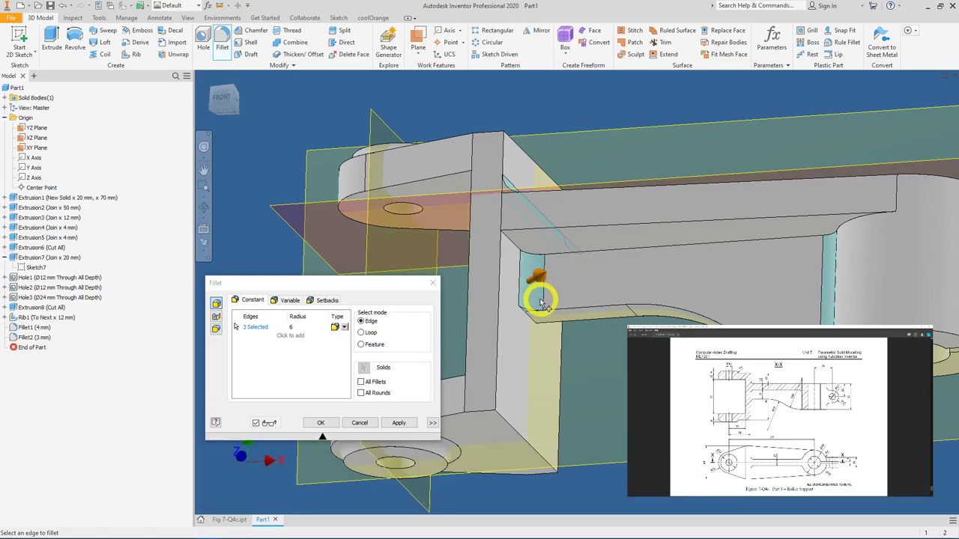
{"action": "left_click", "coordinate": [845, 317]}
{"action": "left_click", "coordinate": [813, 317]}
{"action": "middle_click_drag", "start_coordinate": [814, 317], "coordinate": [621, 297], "text": "shift"}
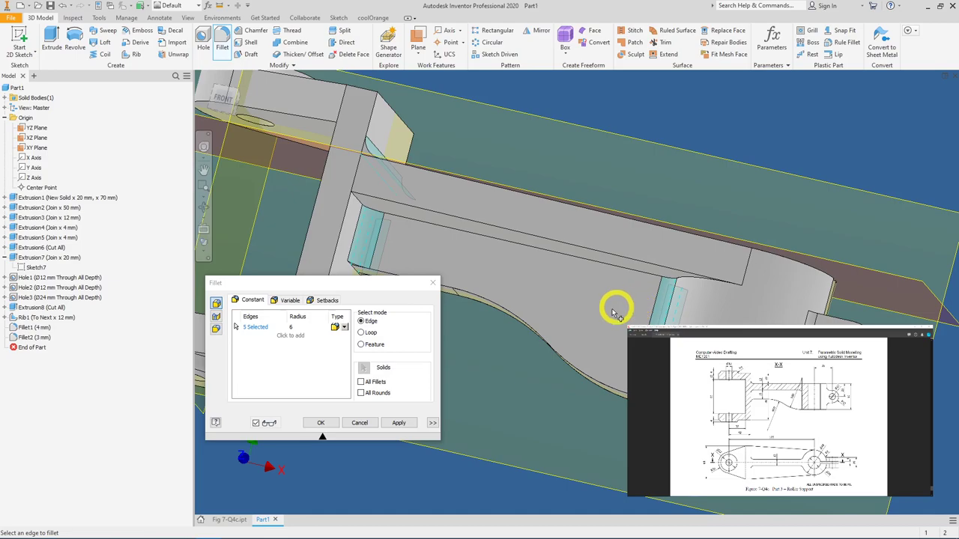
{"action": "left_click", "coordinate": [335, 424]}
Fillet the edge chains around the arm's underside on both sides of the rib with a 6 mm radius.
{"action": "mouse_move", "coordinate": [574, 347]}
{"action": "middle_mouse_down", "text": "shift"}
{"action": "mouse_move", "coordinate": [582, 364]}
{"action": "mouse_move", "coordinate": [593, 351]}
{"action": "middle_mouse_up", "text": "shift"}
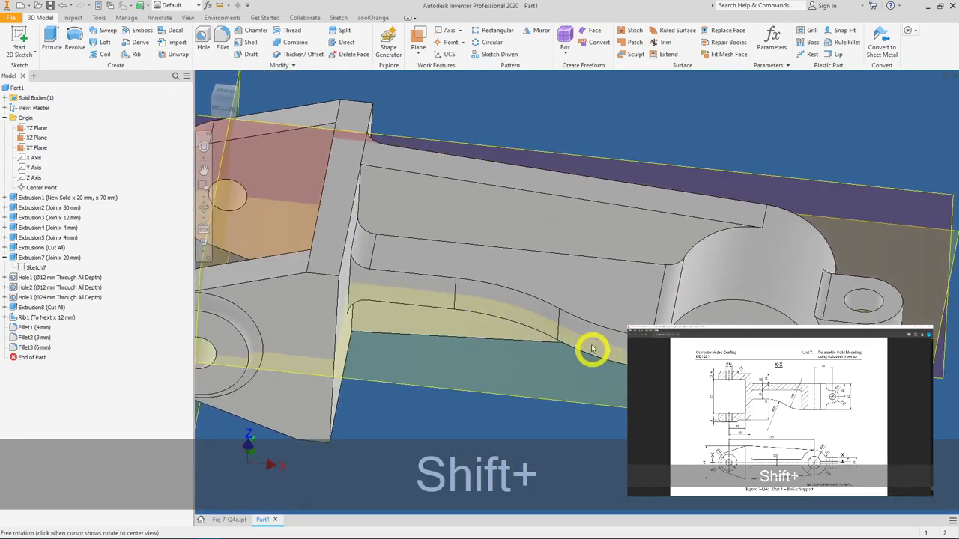
{"action": "left_click", "coordinate": [222, 43]}
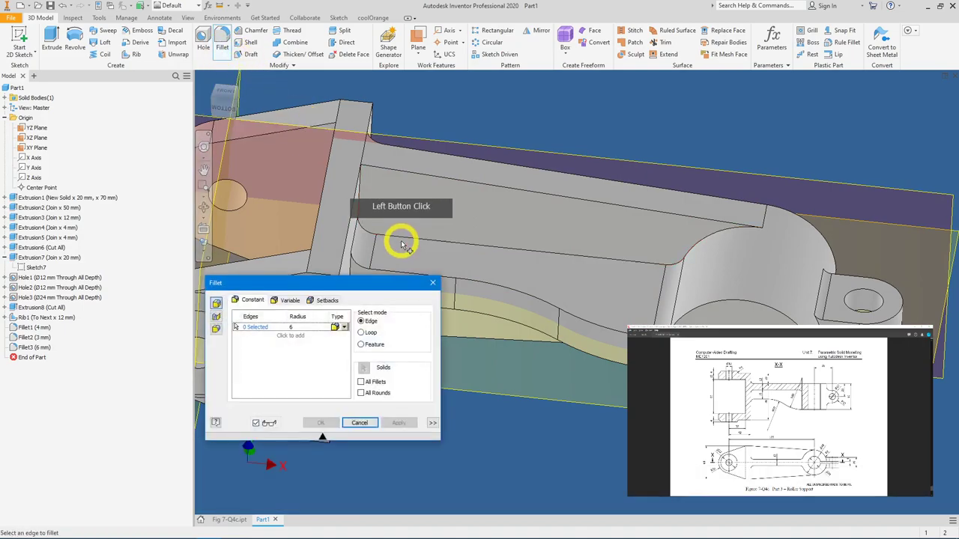
{"action": "left_click", "coordinate": [402, 245]}
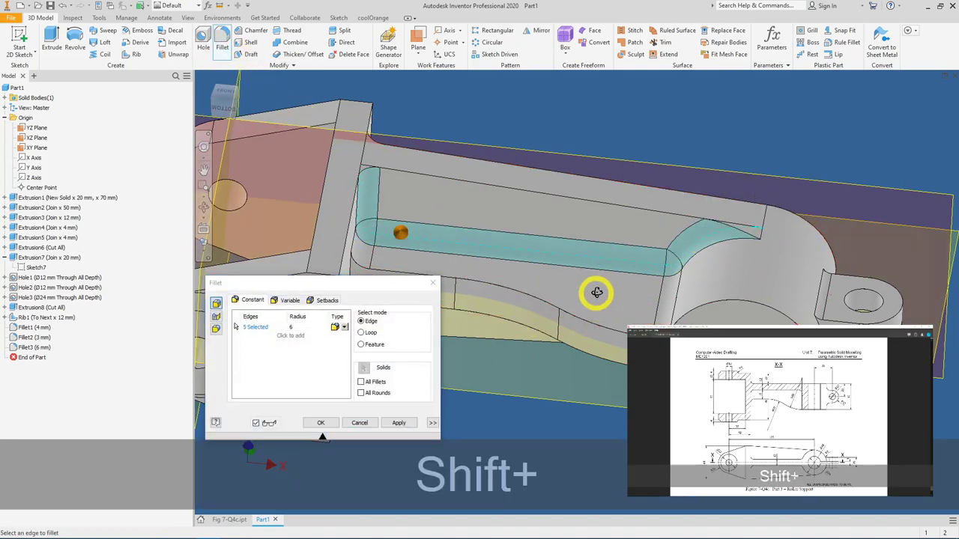
{"action": "middle_click_drag", "start_coordinate": [597, 299], "coordinate": [611, 213], "text": "shift"}
{"action": "left_click", "coordinate": [649, 344]}
{"action": "middle_click_drag", "start_coordinate": [649, 345], "coordinate": [584, 344], "text": "shift"}
{"action": "left_click", "coordinate": [321, 423]}
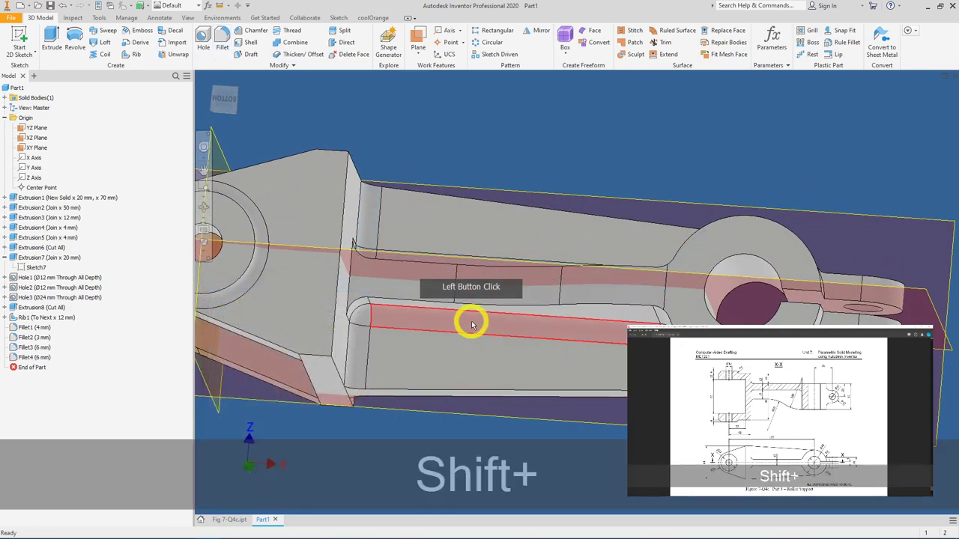
Fillet the upper and lower edges where the slotted lug joins the cylinder with a 6 mm radius.
{"action": "scroll", "coordinate": [507, 300], "scroll_direction": "down", "scroll_amount": 5}
{"action": "mouse_move", "coordinate": [507, 300]}
{"action": "middle_mouse_down", "text": "shift"}
{"action": "mouse_move", "coordinate": [546, 289]}
{"action": "mouse_move", "coordinate": [501, 364]}
{"action": "mouse_move", "coordinate": [561, 349]}
{"action": "mouse_move", "coordinate": [475, 355]}
{"action": "mouse_move", "coordinate": [561, 334]}
{"action": "middle_mouse_up", "text": "shift"}
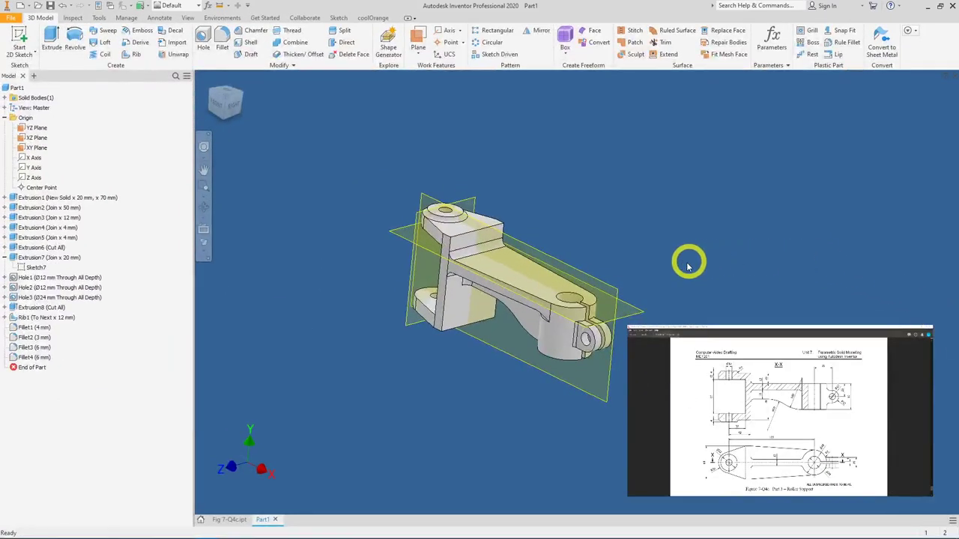
{"action": "left_click", "coordinate": [657, 250]}
{"action": "left_click", "coordinate": [283, 101]}
{"action": "left_click", "coordinate": [223, 38]}
{"action": "middle_click_drag", "start_coordinate": [497, 146], "coordinate": [593, 257], "text": "shift"}
{"action": "left_click", "coordinate": [467, 312]}
{"action": "scroll", "coordinate": [592, 293], "scroll_direction": "up", "scroll_amount": 4}
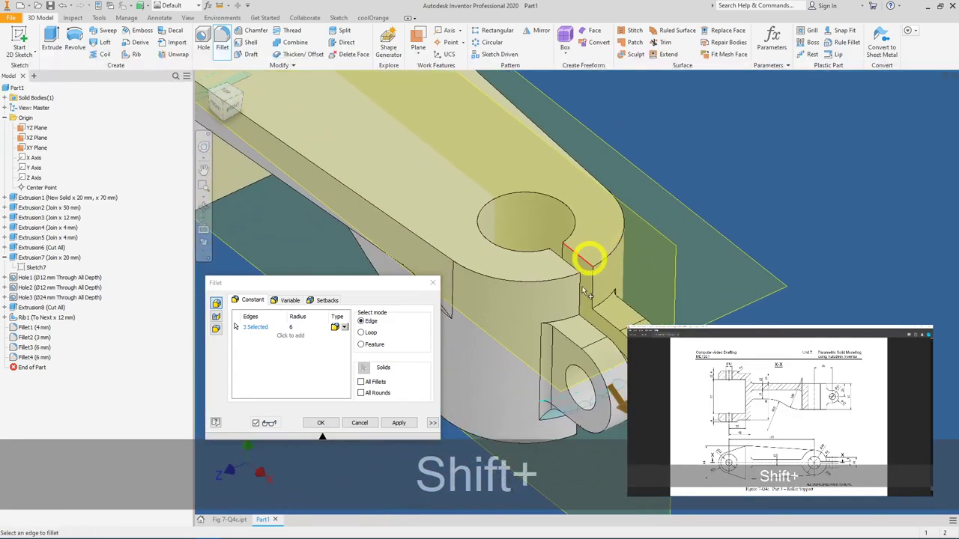
{"action": "left_click", "coordinate": [561, 323]}
{"action": "left_click", "coordinate": [605, 293]}
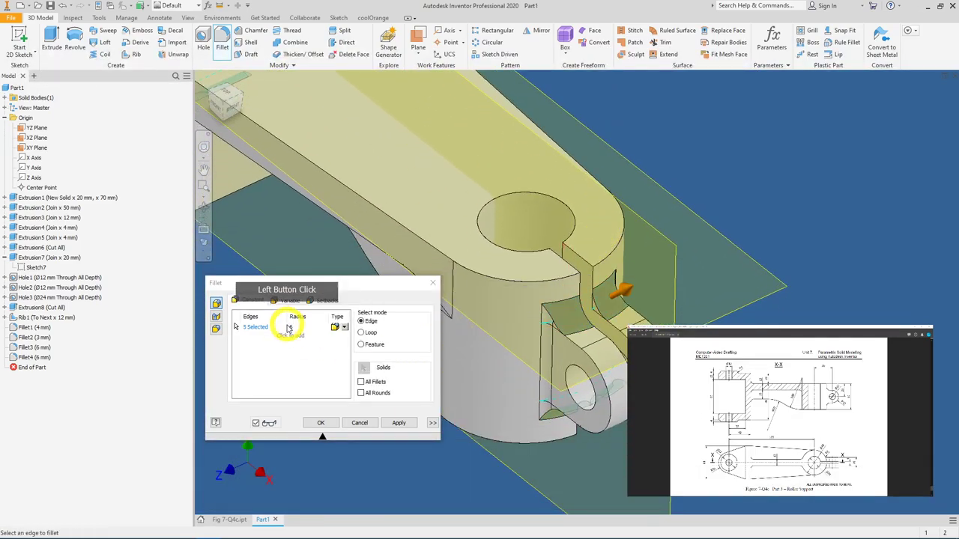
{"action": "left_click", "coordinate": [332, 417]}
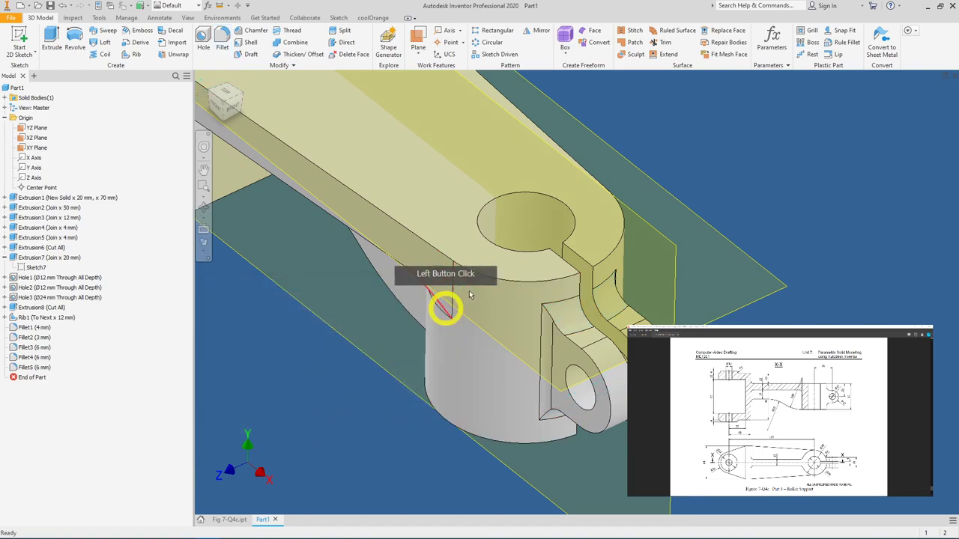
Hide the origin planes, with the part shown in an isometric view from below.
{"action": "key", "text": "F6"}
{"action": "middle_click_drag", "start_coordinate": [641, 200], "coordinate": [680, 214], "text": "shift"}
{"action": "scroll", "coordinate": [683, 215], "scroll_direction": "down", "scroll_amount": 4}
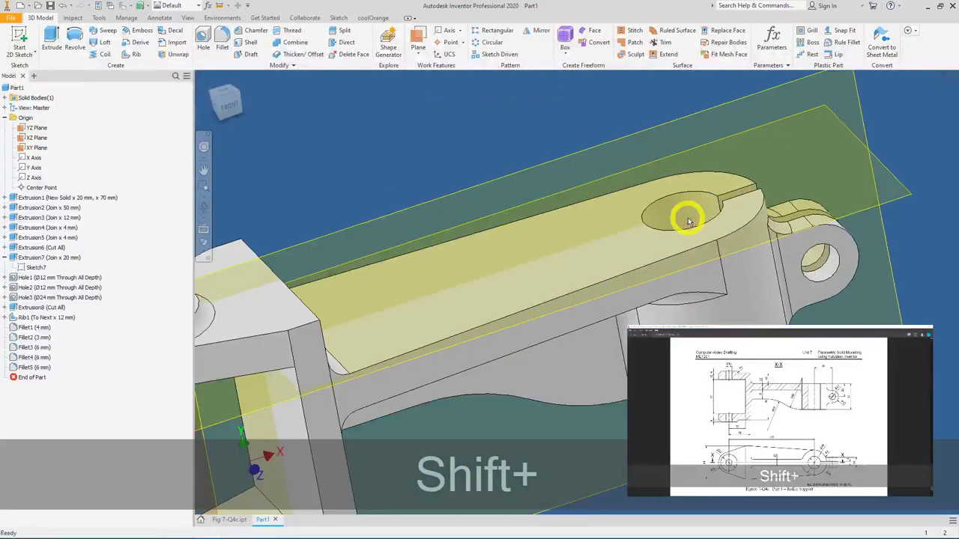
{"action": "left_click", "coordinate": [221, 111]}
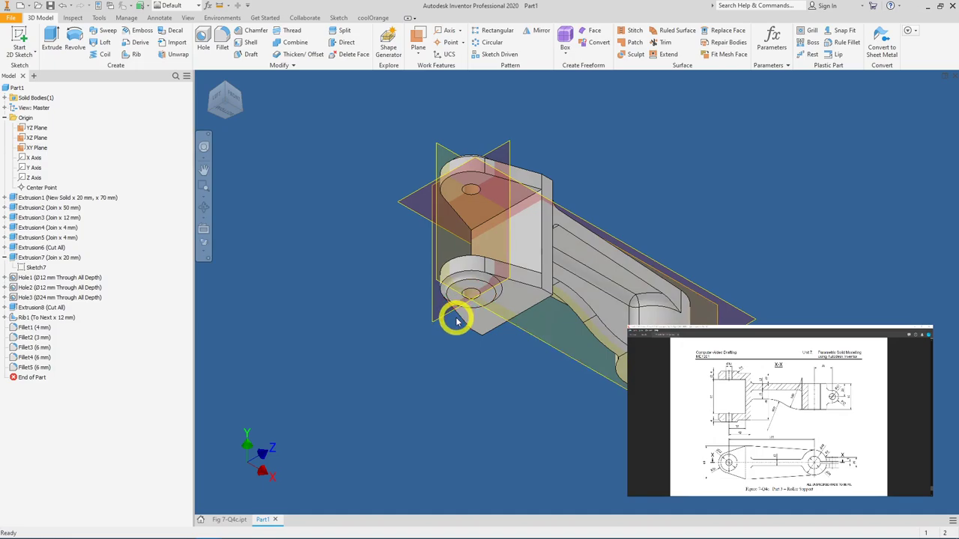
{"action": "key", "text": "ctrl+bracketright"}
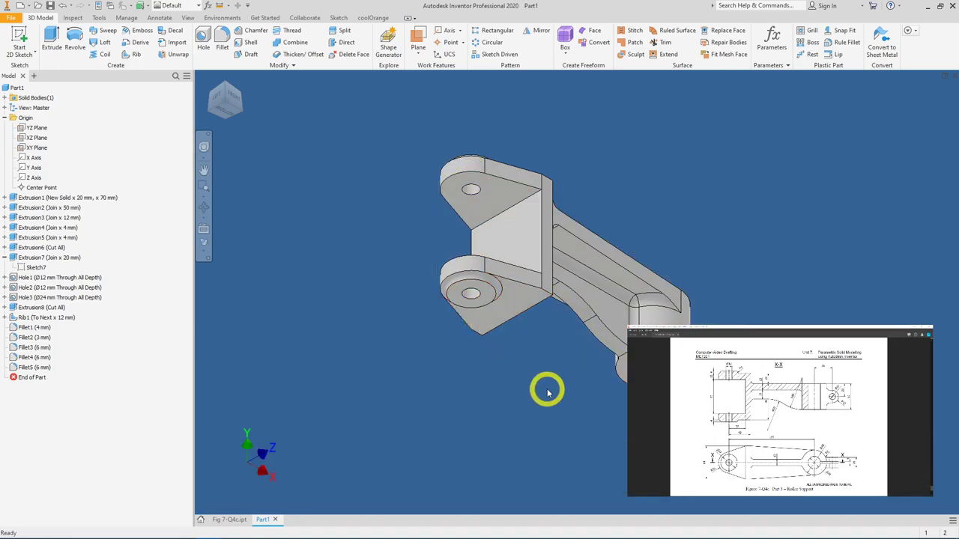